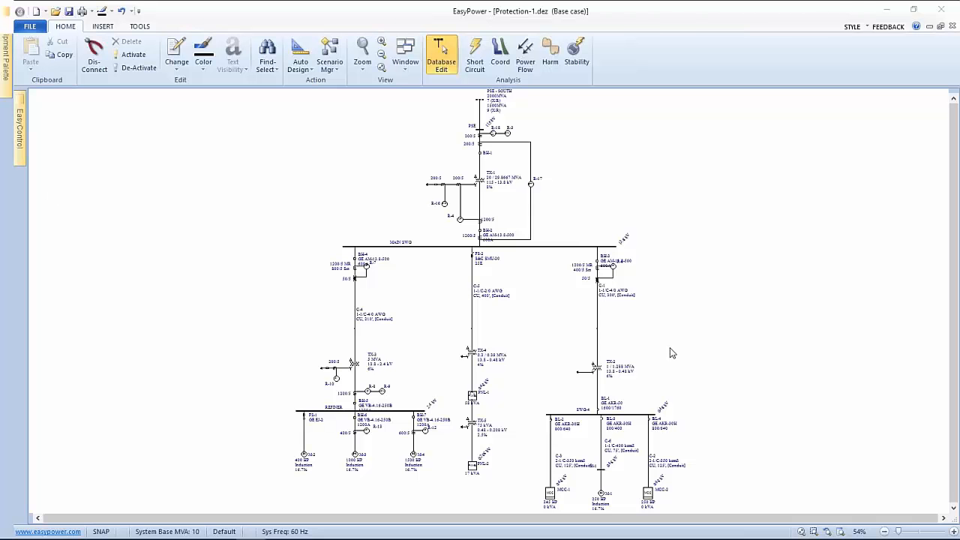
Step: Switch the one-line diagram to short circuit analysis and open the short circuit options
drag(709, 357, 630, 249)
scroll(604, 304, up, 1)
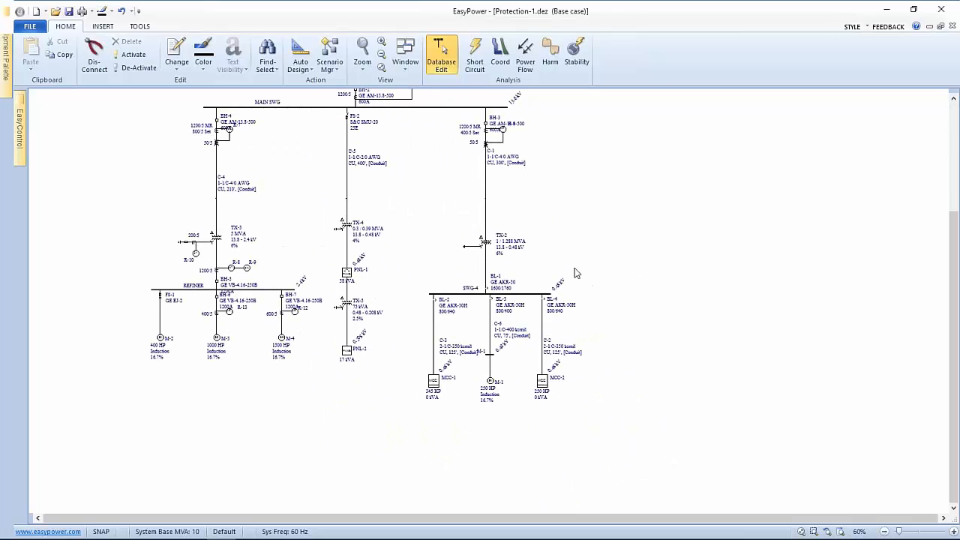
click(475, 59)
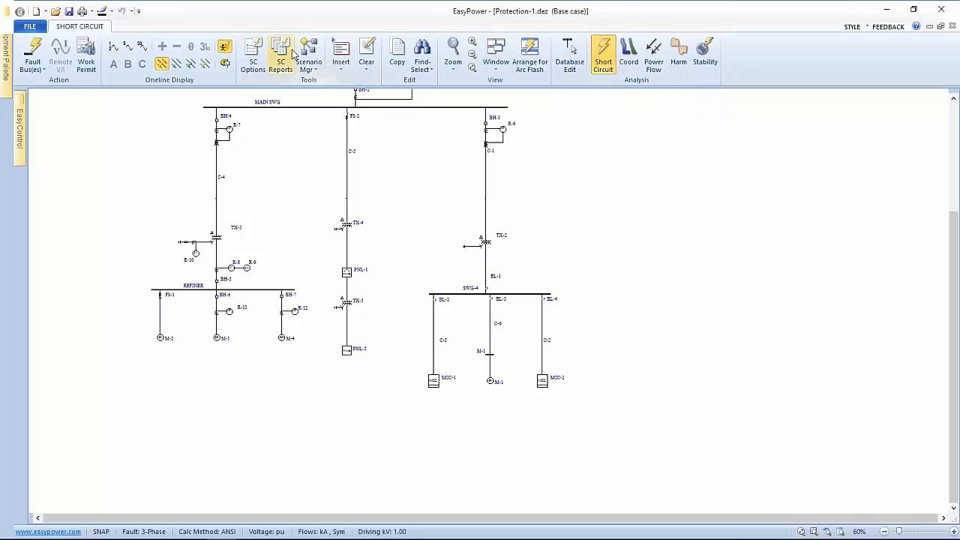
click(255, 54)
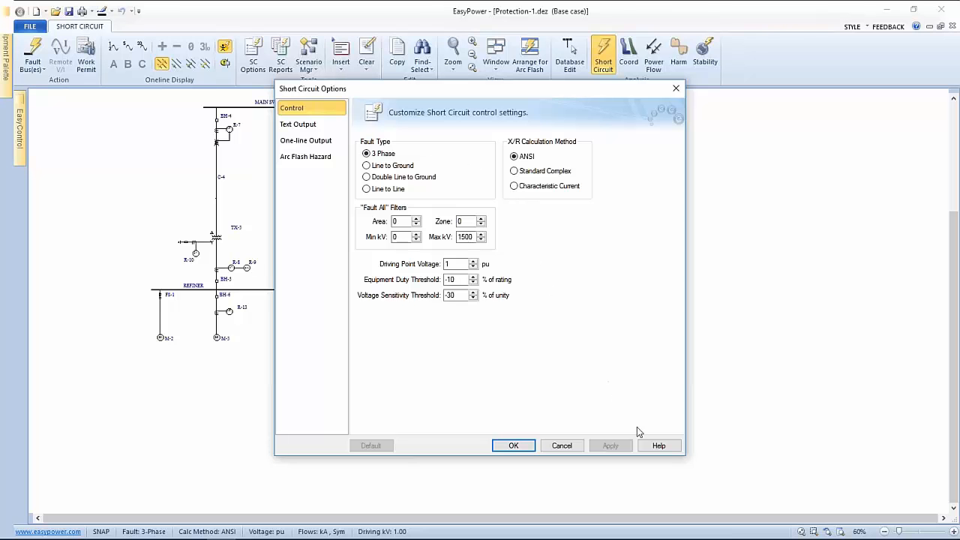
Step: Read the help description of the X/R calculation types, close the help and accept the short circuit options
click(656, 445)
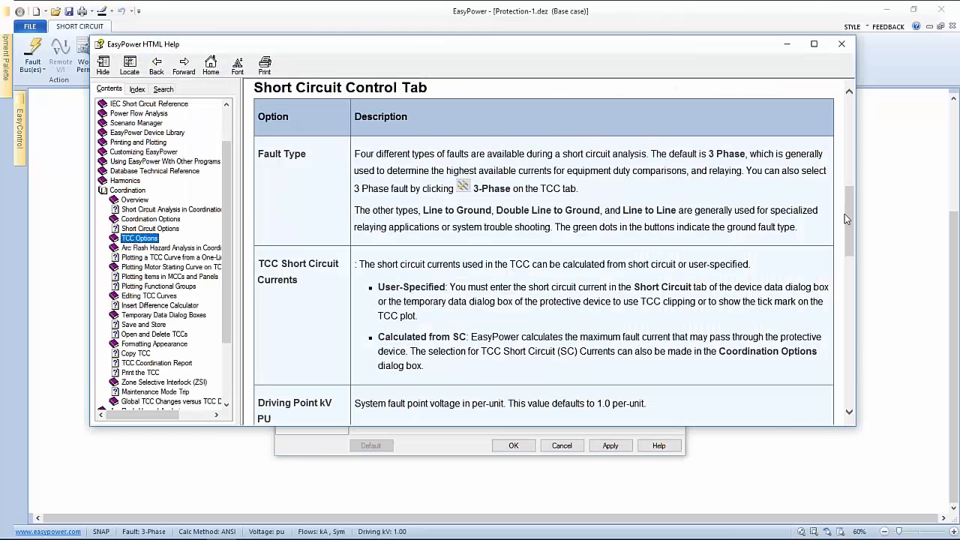
drag(847, 216, 848, 291)
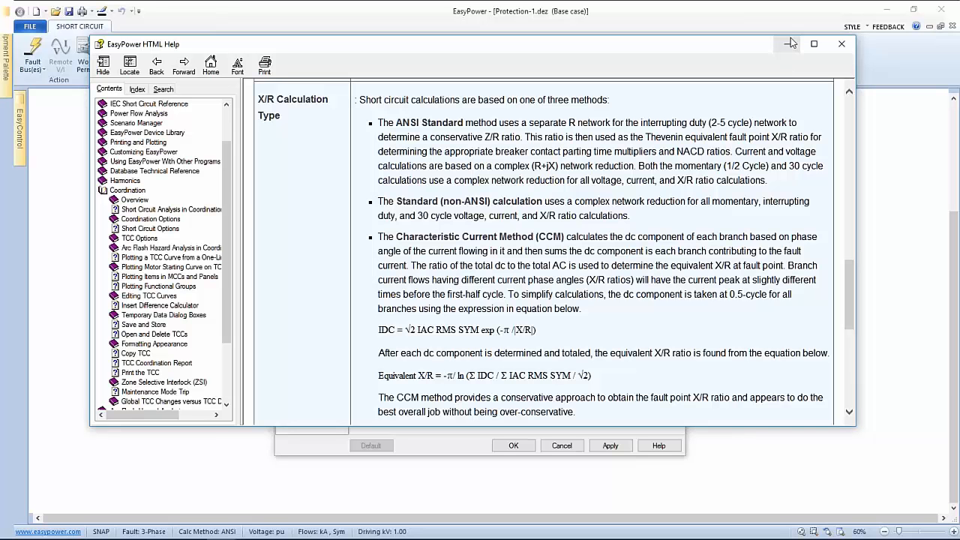
click(840, 47)
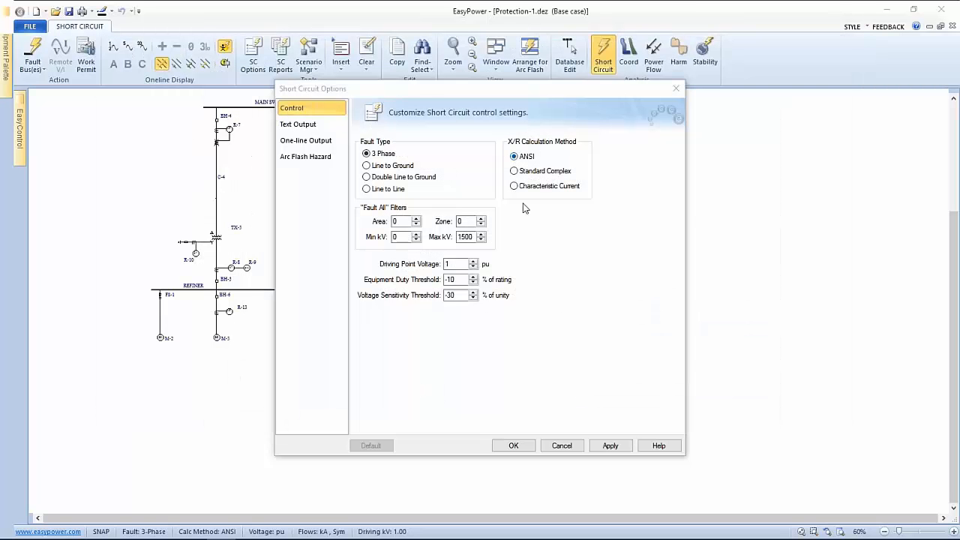
click(512, 445)
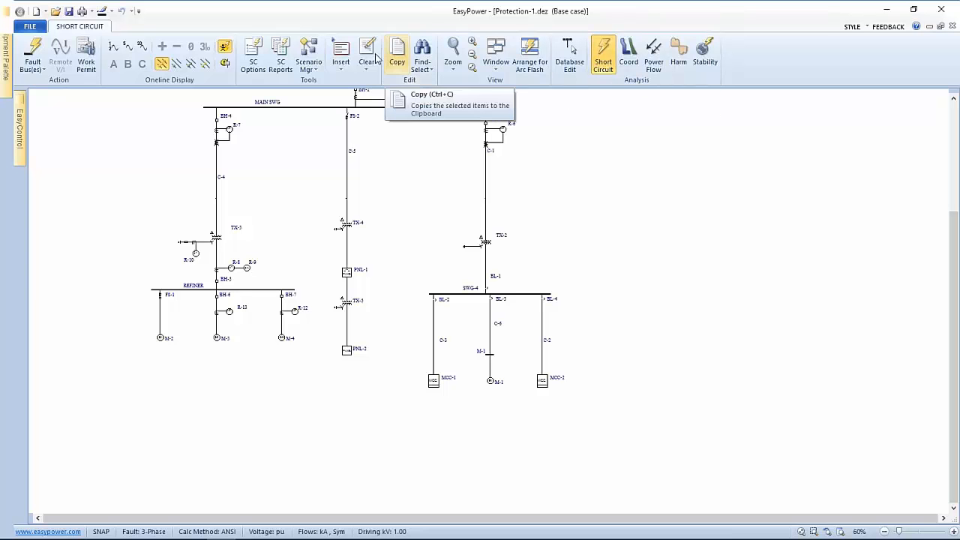
Step: Configure the short circuit text reports to include fuse duties (HV & LV) and create a 30 Cycle Report, and apply the changes
click(278, 52)
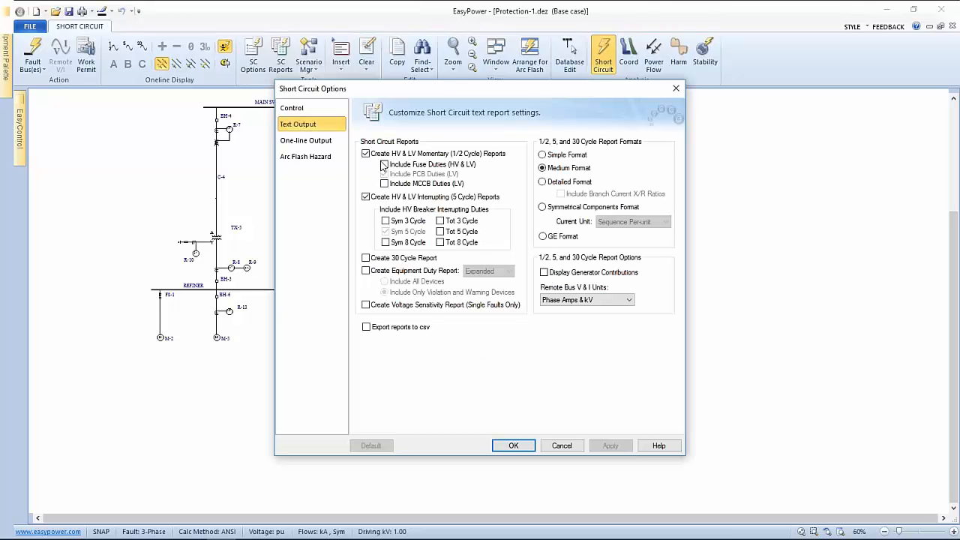
click(385, 164)
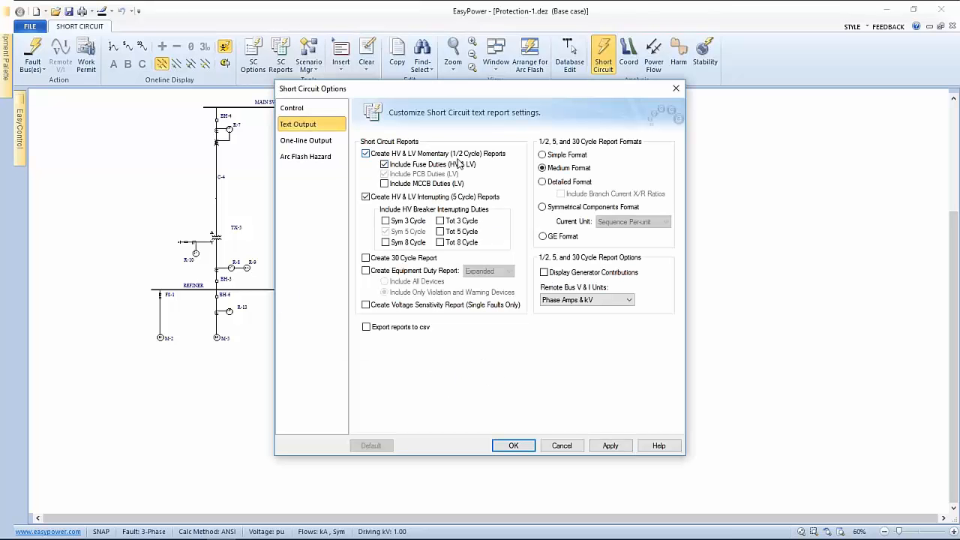
click(385, 221)
click(366, 258)
click(601, 447)
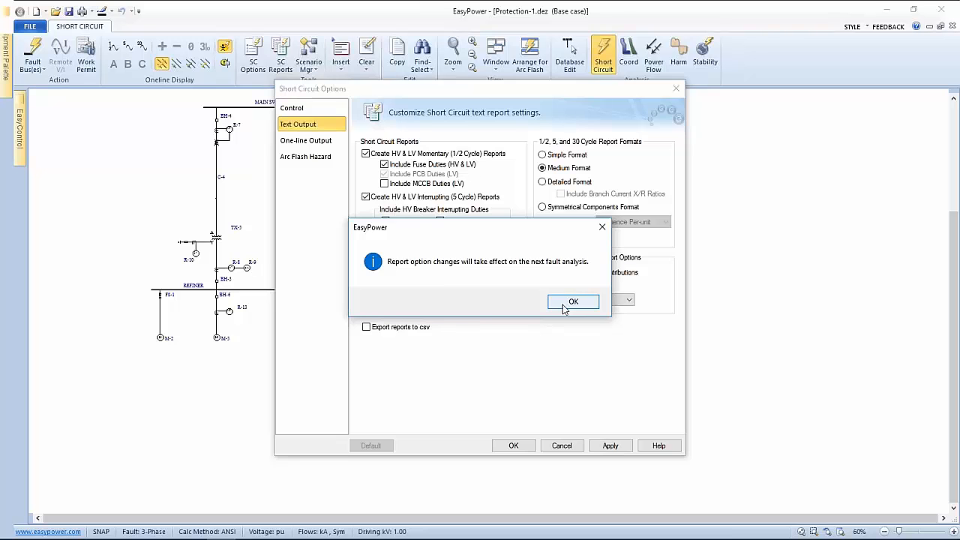
click(564, 309)
click(513, 446)
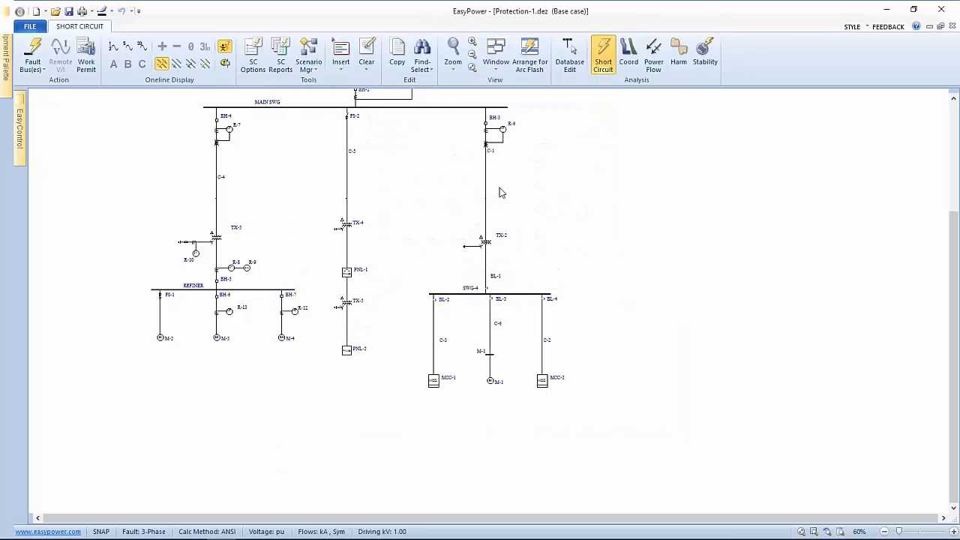
Step: Run the fault analysis on all buses and open the LV Momentary Report
click(29, 54)
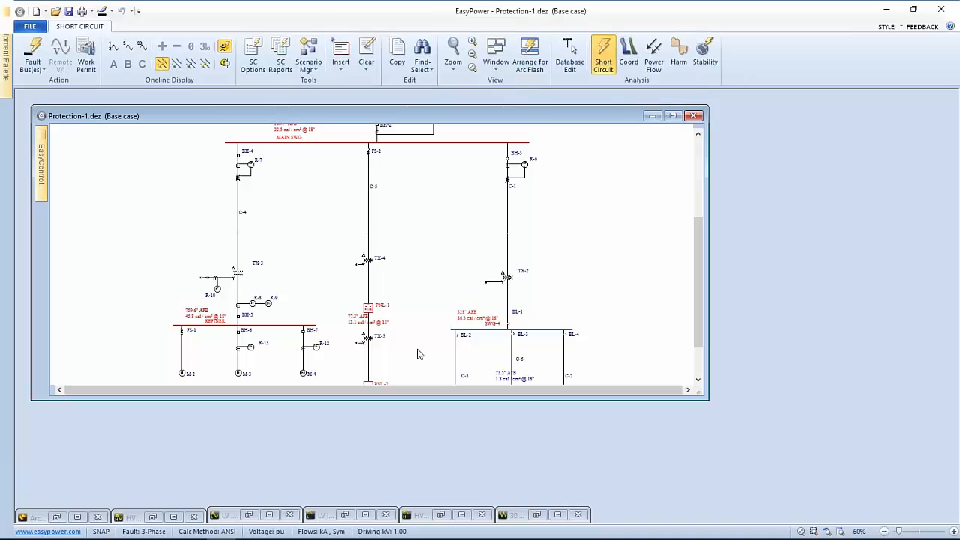
click(496, 71)
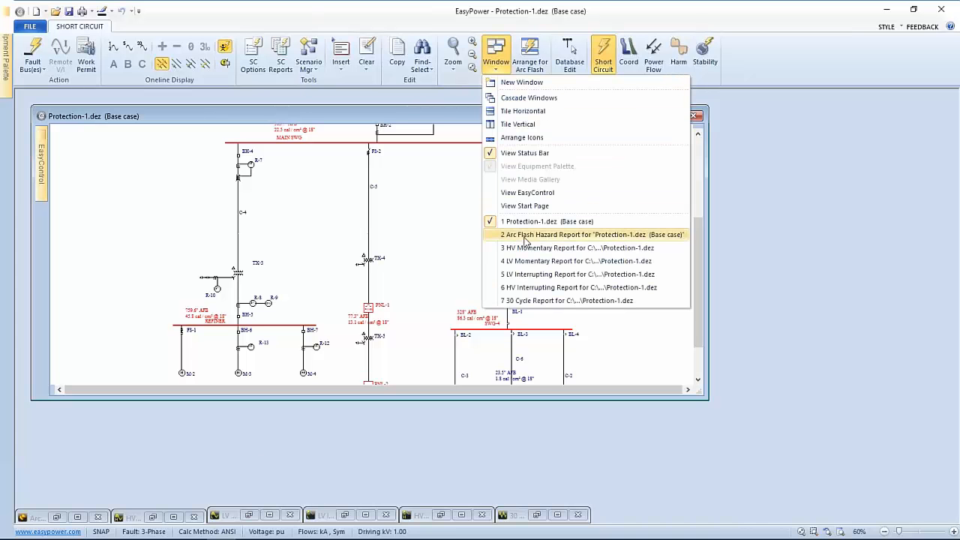
click(527, 262)
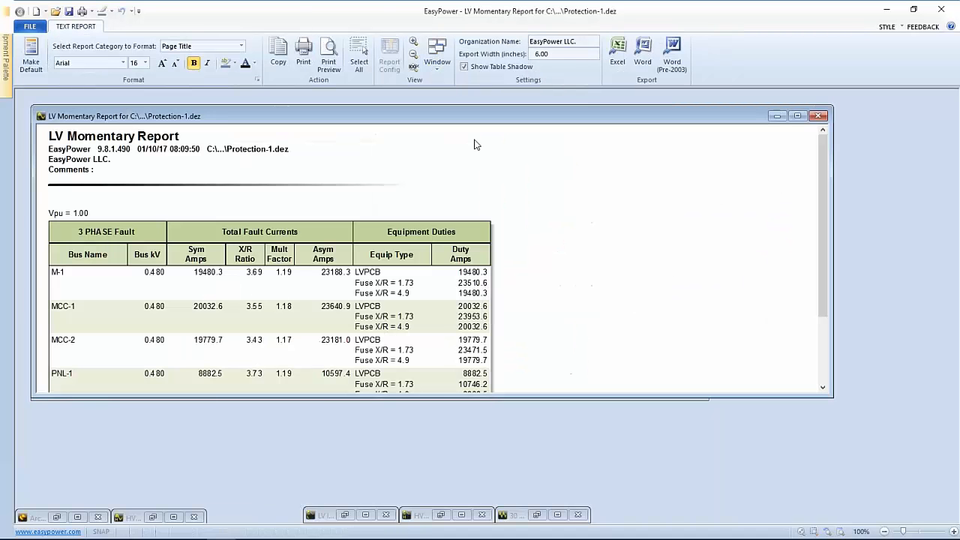
Step: Open the LV Interrupting Report, position it to compare X/R ratios with the LV Momentary Report, and close both reports
click(434, 69)
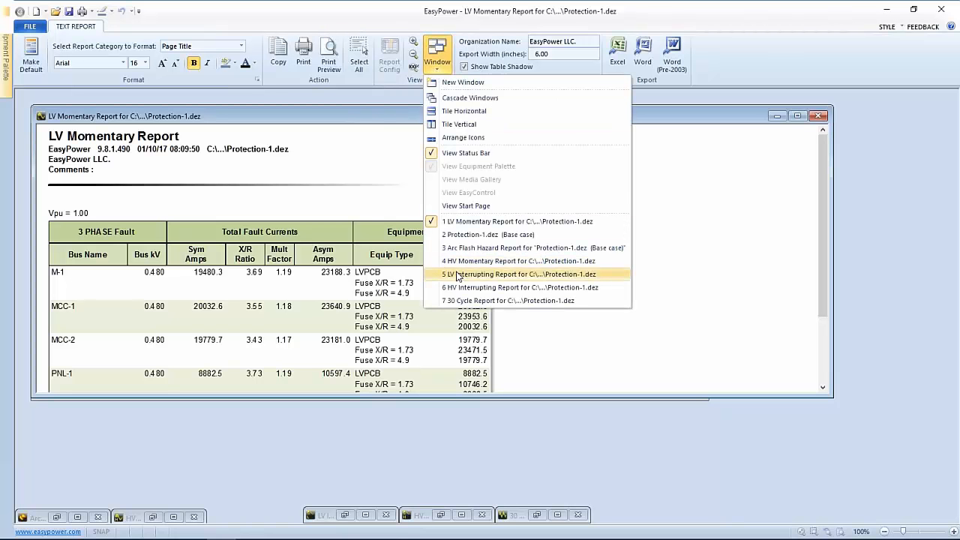
click(487, 274)
drag(375, 132, 762, 135)
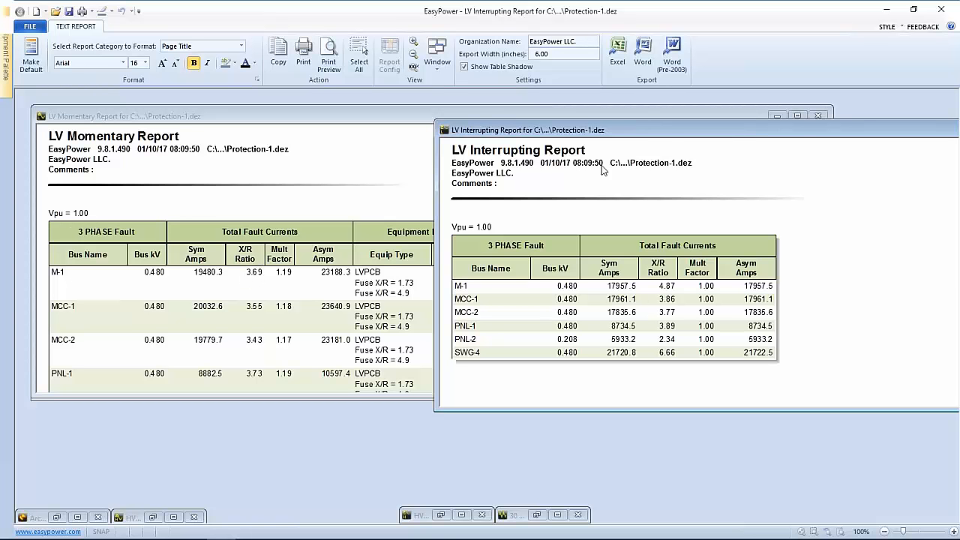
drag(574, 142, 417, 180)
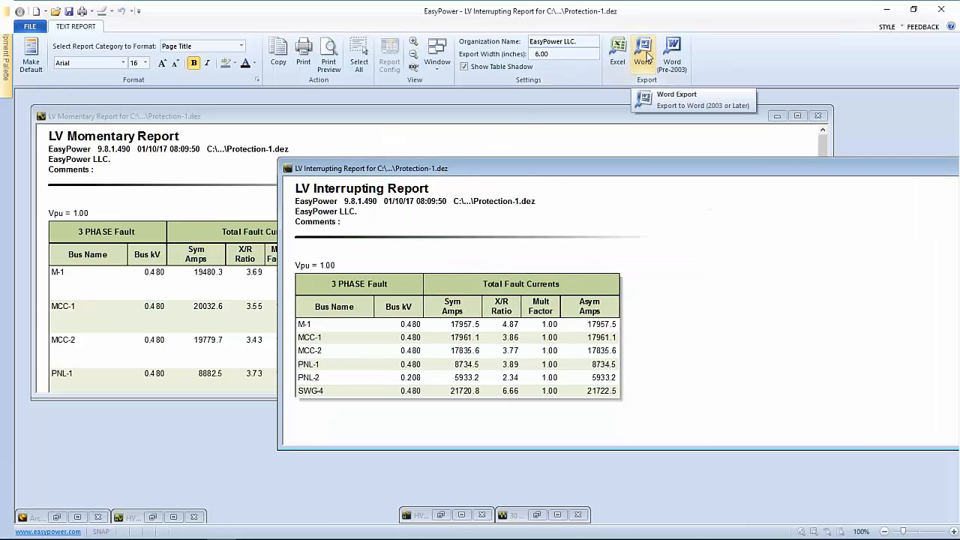
drag(489, 172, 385, 211)
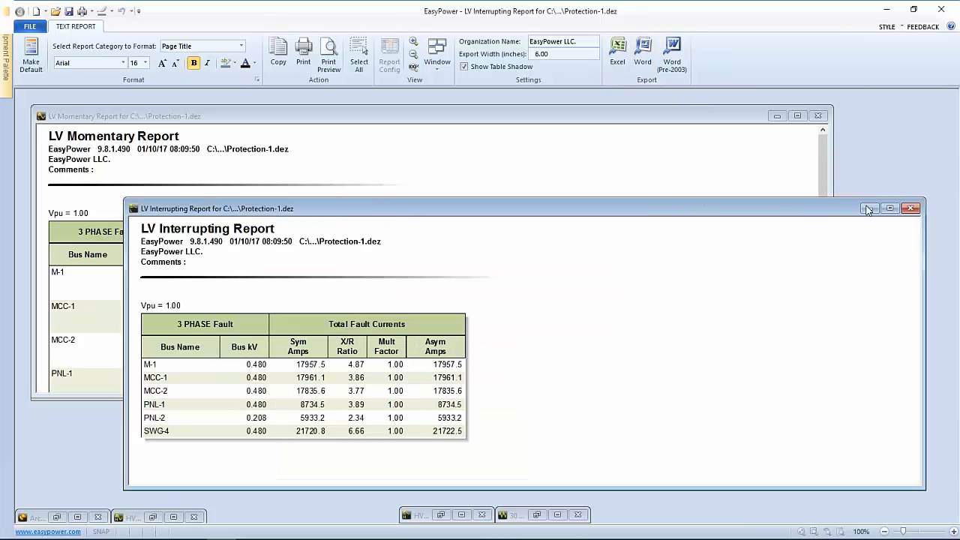
click(911, 207)
click(818, 115)
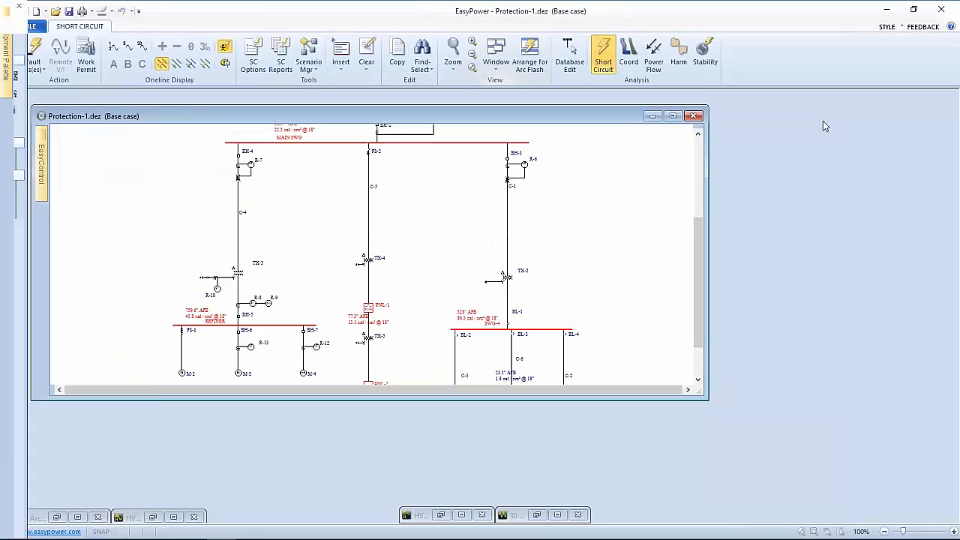
Step: Set the X/R calculation method to Characteristic Current in the short circuit control settings and apply it
click(254, 62)
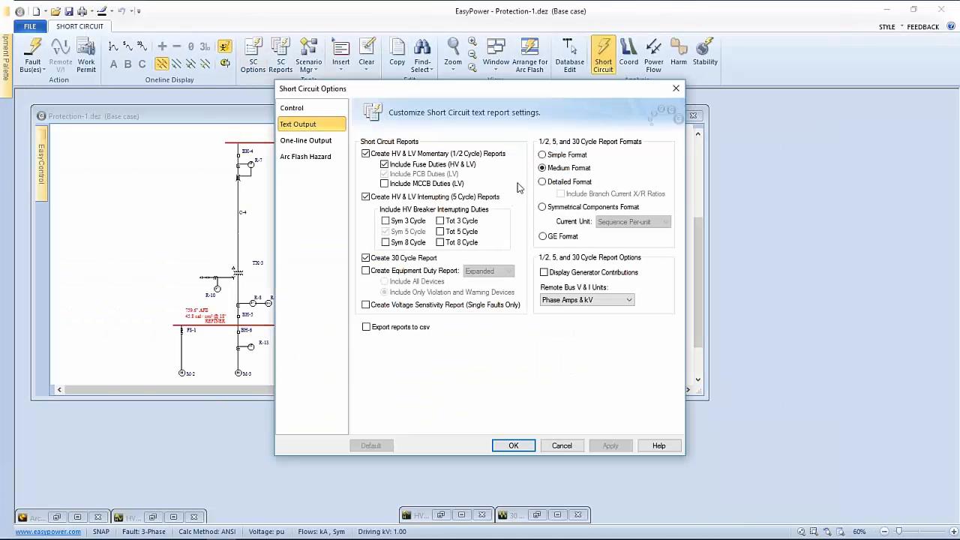
click(292, 107)
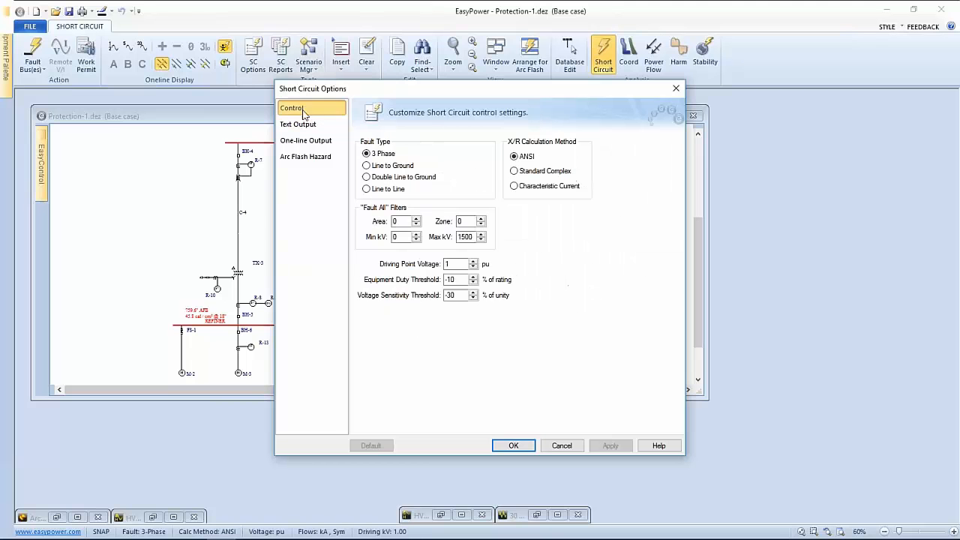
click(514, 172)
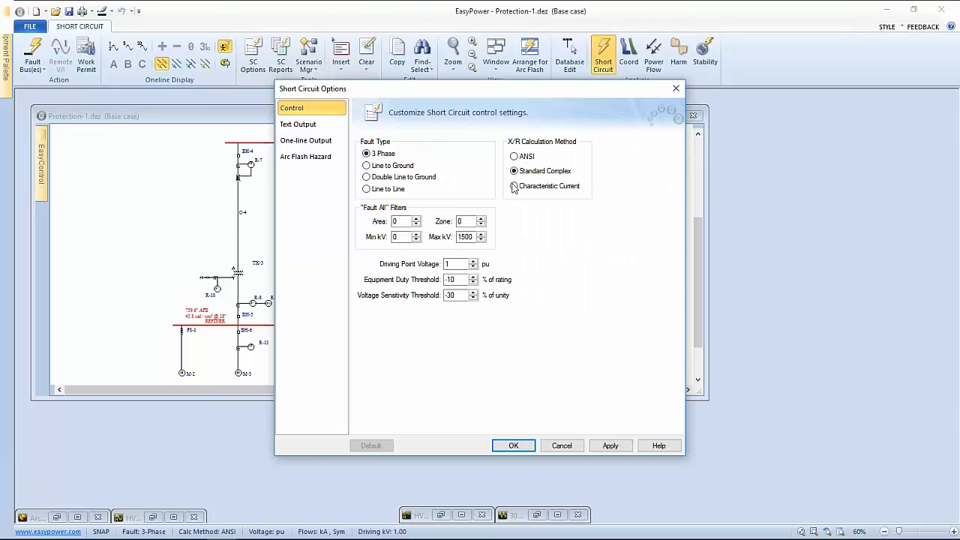
click(514, 186)
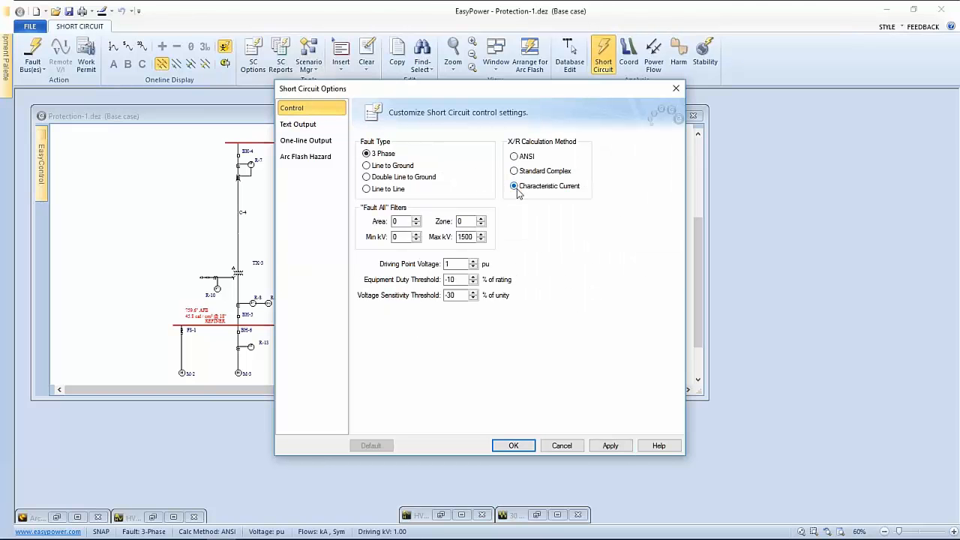
click(610, 446)
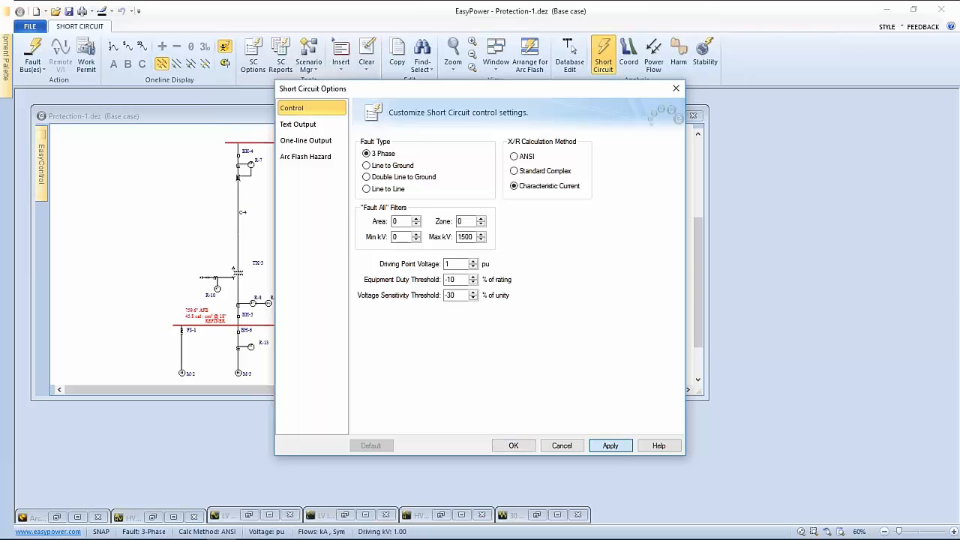
click(515, 445)
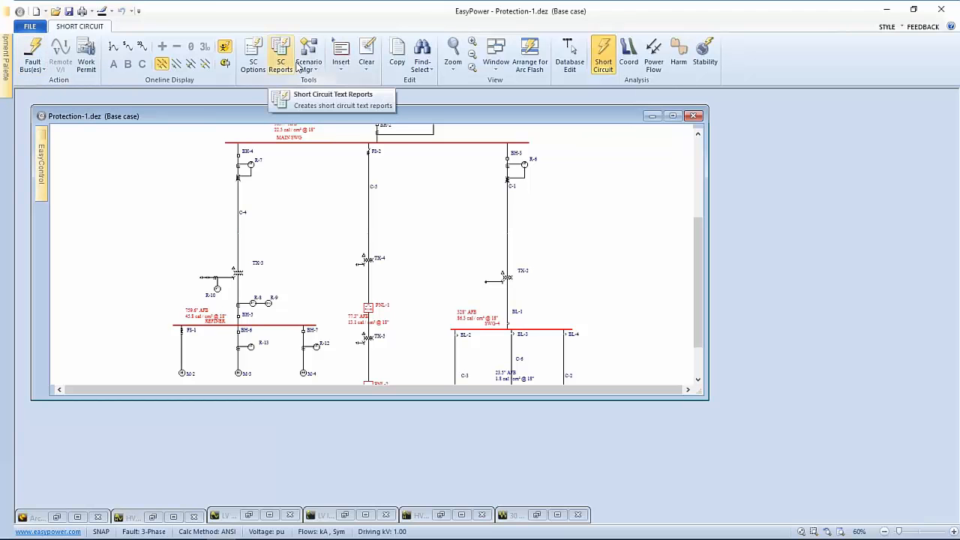
Step: Open the recalculated LV Momentary Report, reposition its window, and open the 30 Cycle Report
click(496, 54)
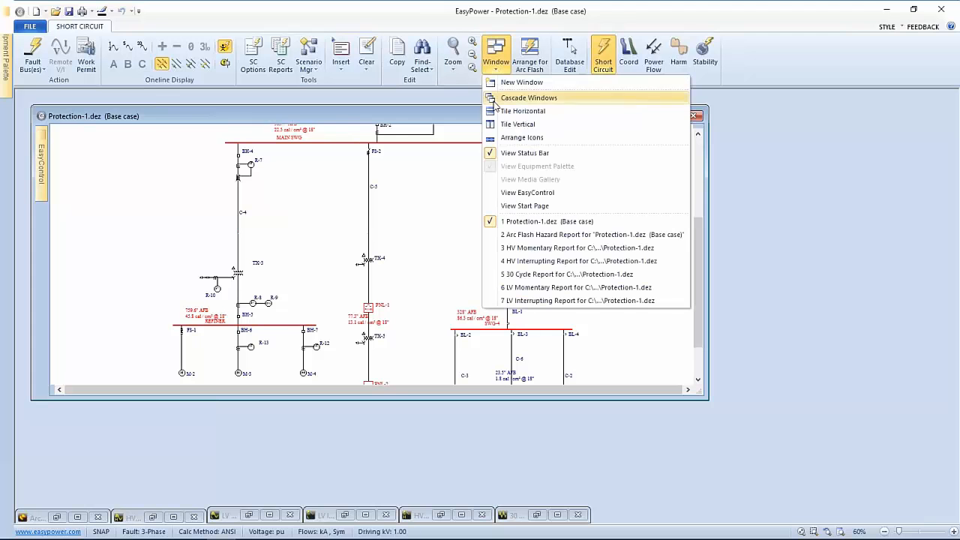
click(529, 289)
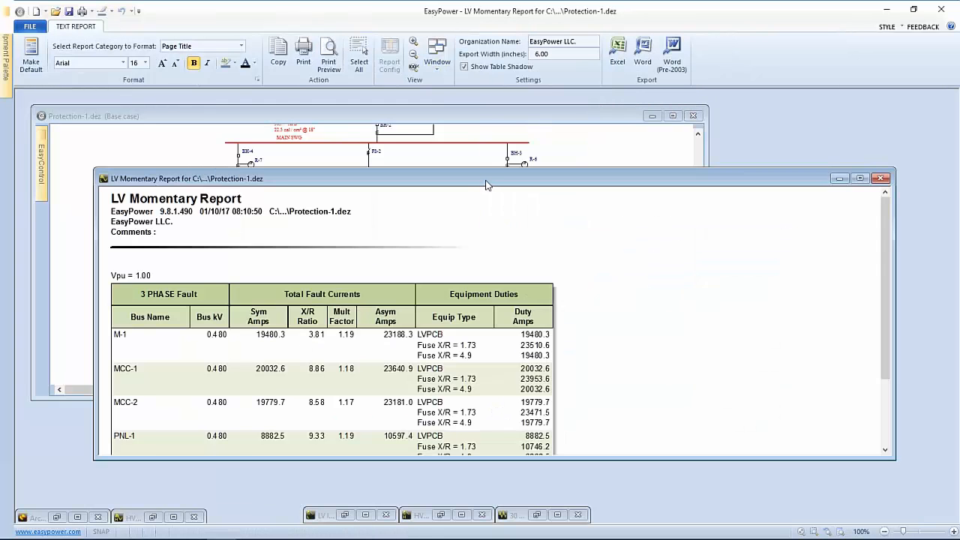
drag(487, 180, 416, 142)
click(438, 54)
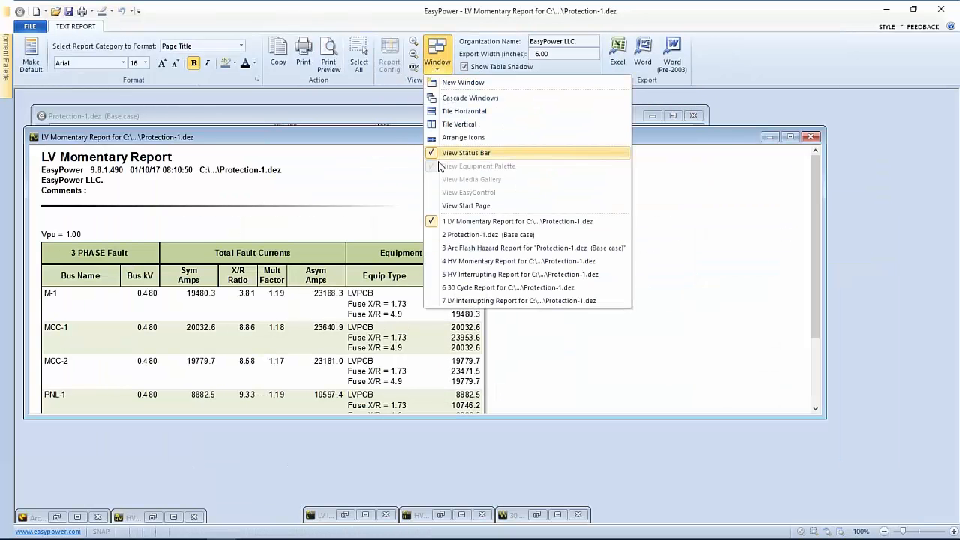
click(486, 288)
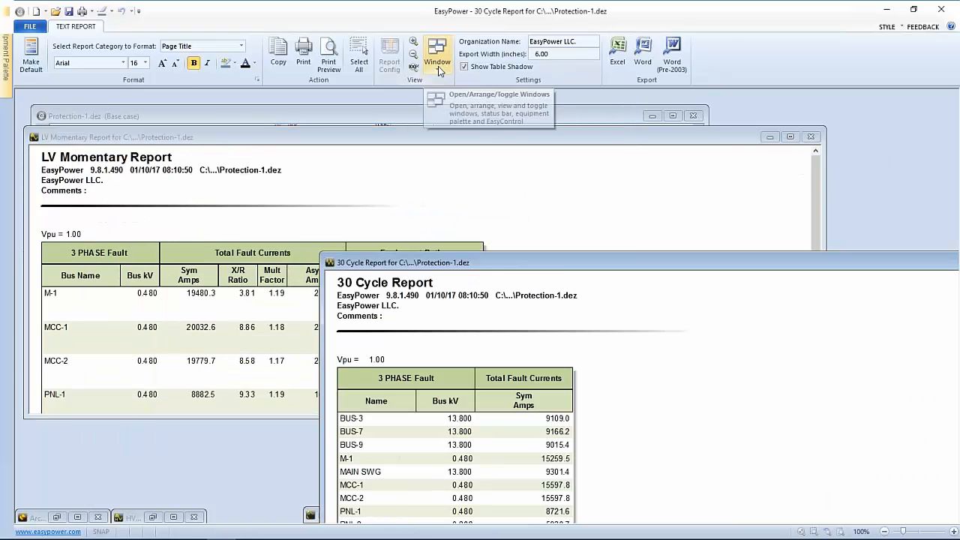
Step: Open the recalculated LV Interrupting Report, position it to compare X/R ratios with the LV Momentary Report, and close it
click(438, 57)
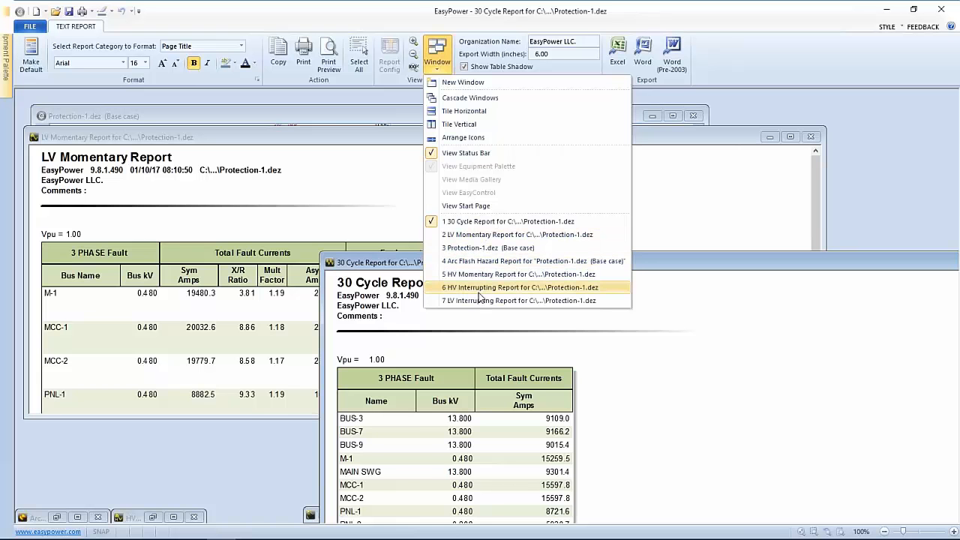
click(481, 300)
drag(452, 205, 659, 217)
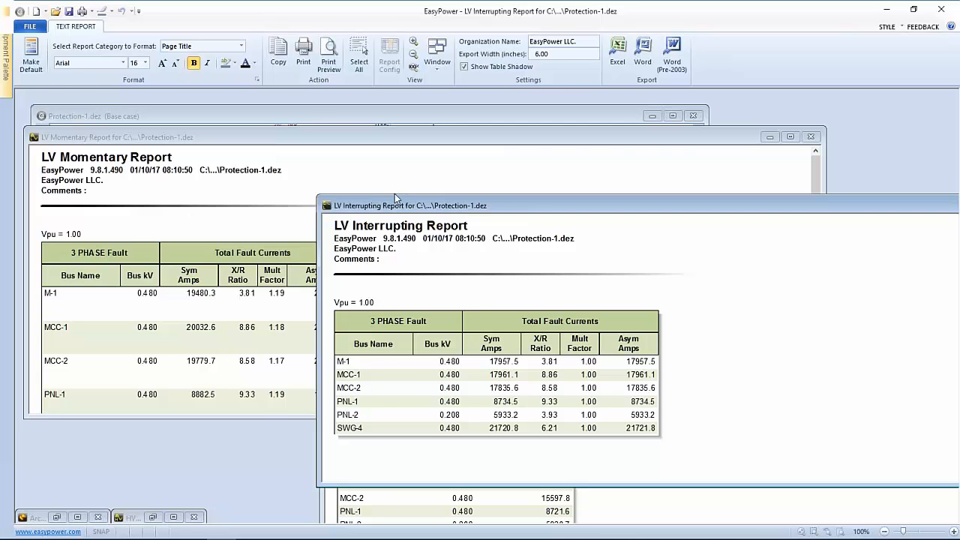
drag(395, 204, 351, 181)
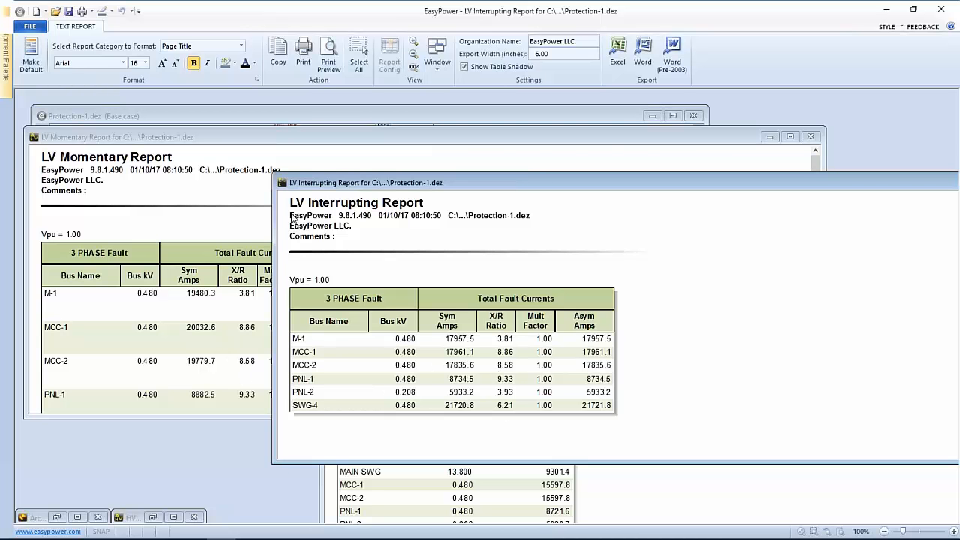
drag(411, 187, 204, 202)
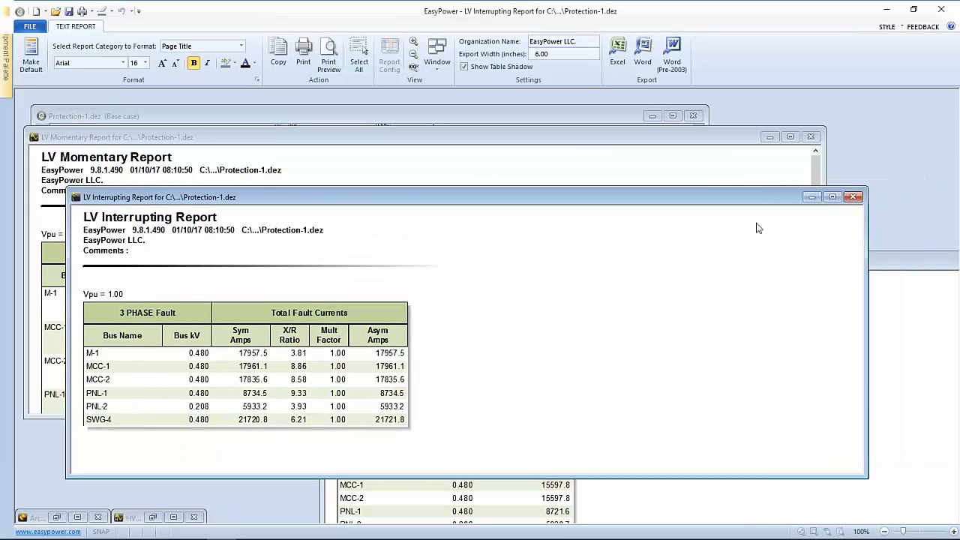
click(853, 198)
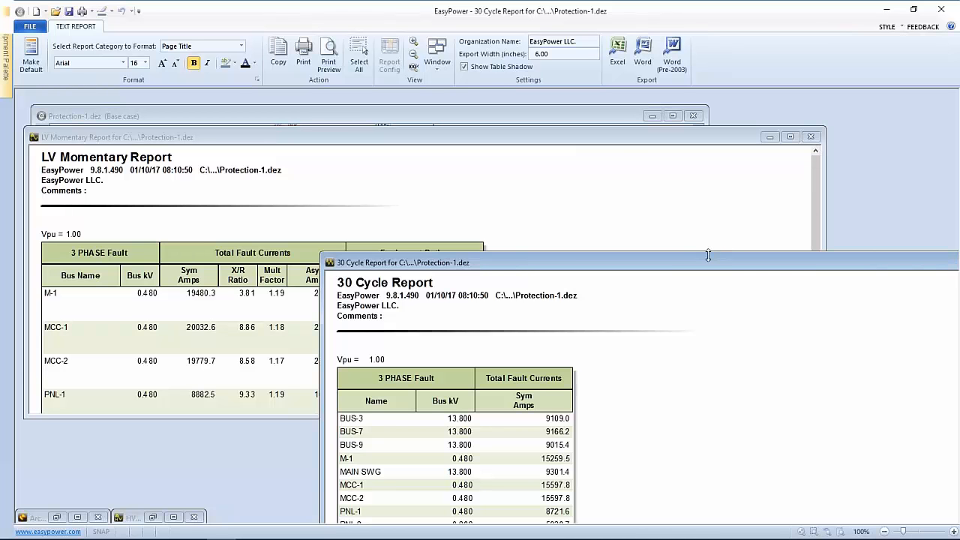
Step: Reposition and close the 30 Cycle Report, close the LV Momentary Report, and maximize the Protection-1 one-line window
drag(708, 255, 469, 208)
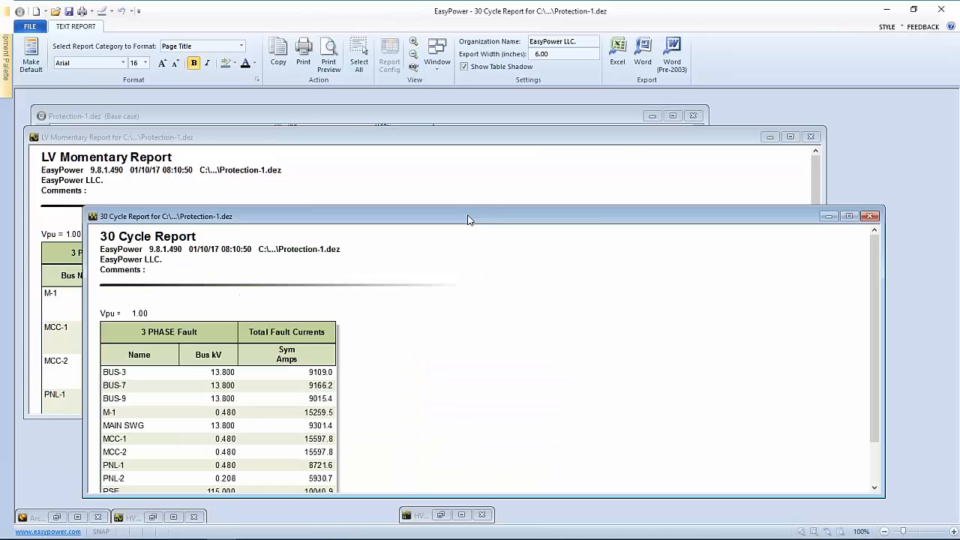
click(868, 216)
click(814, 138)
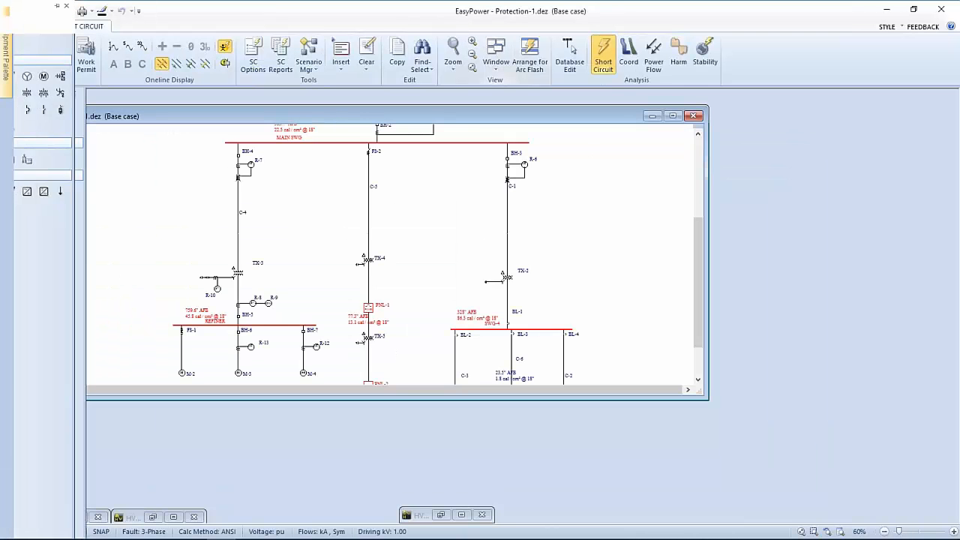
drag(444, 110, 549, 123)
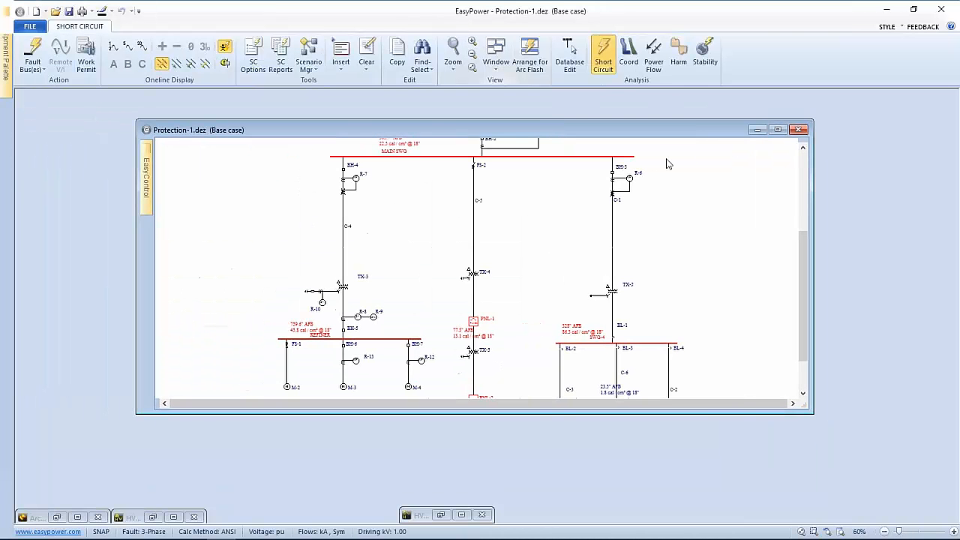
click(779, 131)
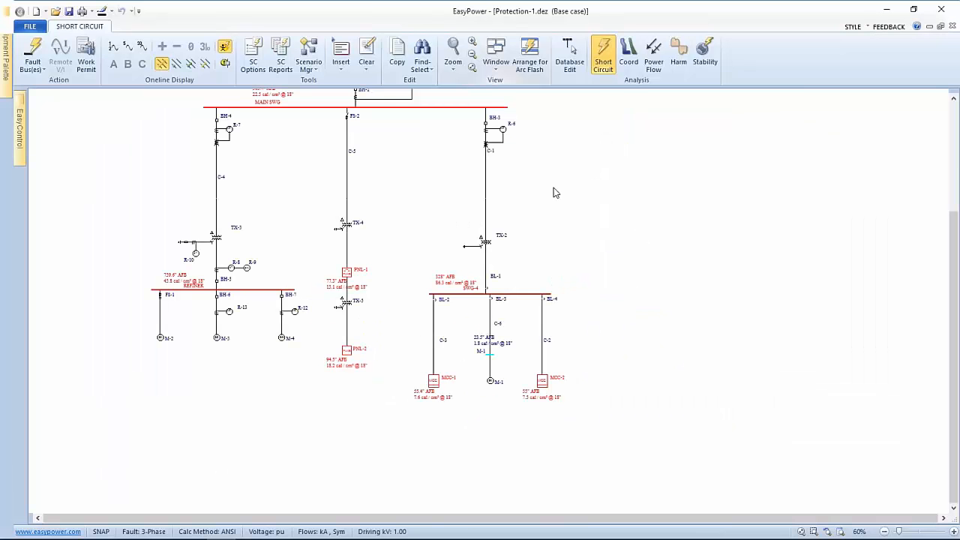
Step: Save all temporary changes to the database by switching to database edit, and fault all buses in the Short Circuit focus
drag(579, 206, 607, 237)
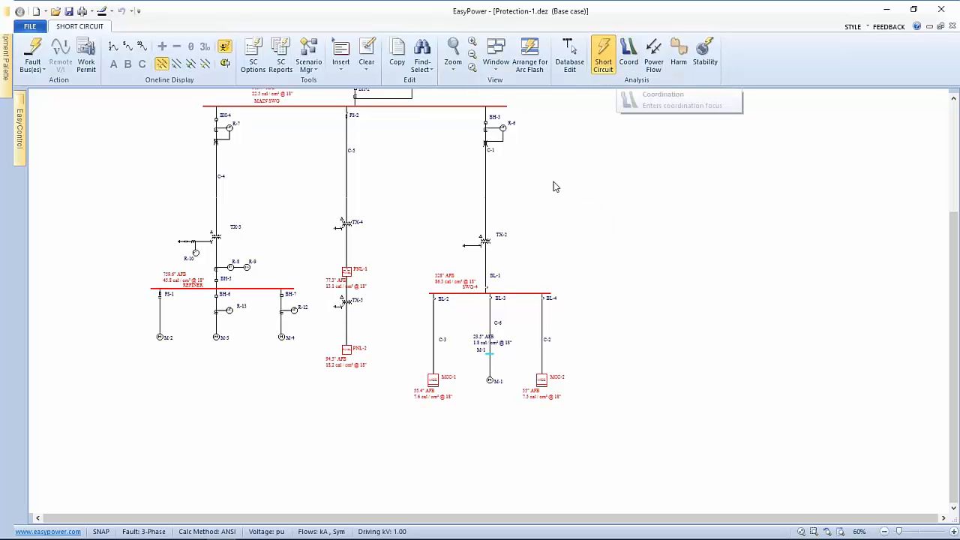
scroll(553, 186, up, 2)
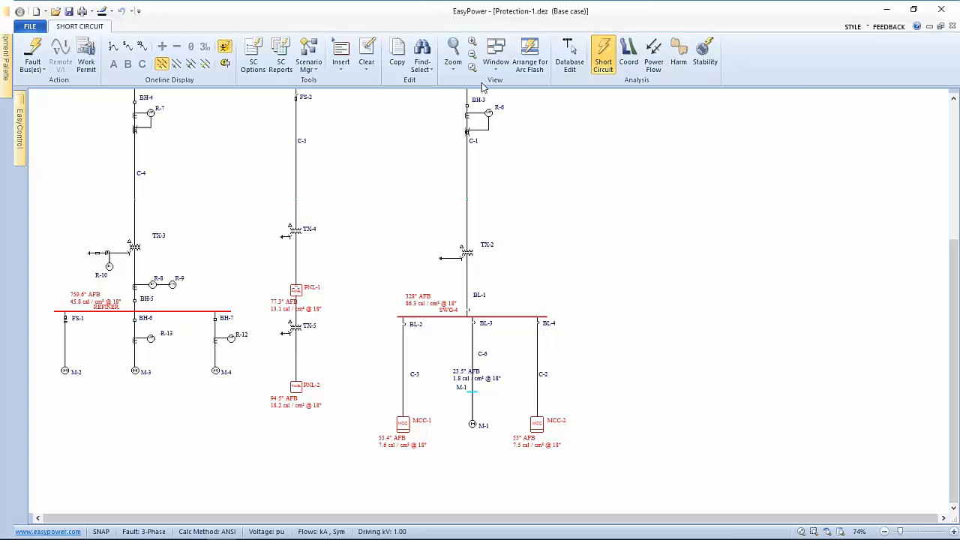
click(570, 56)
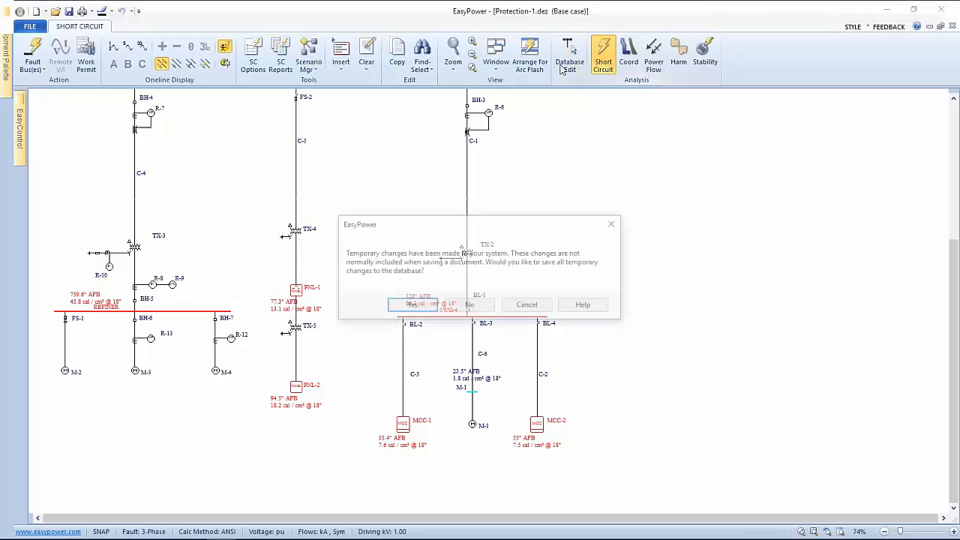
click(401, 306)
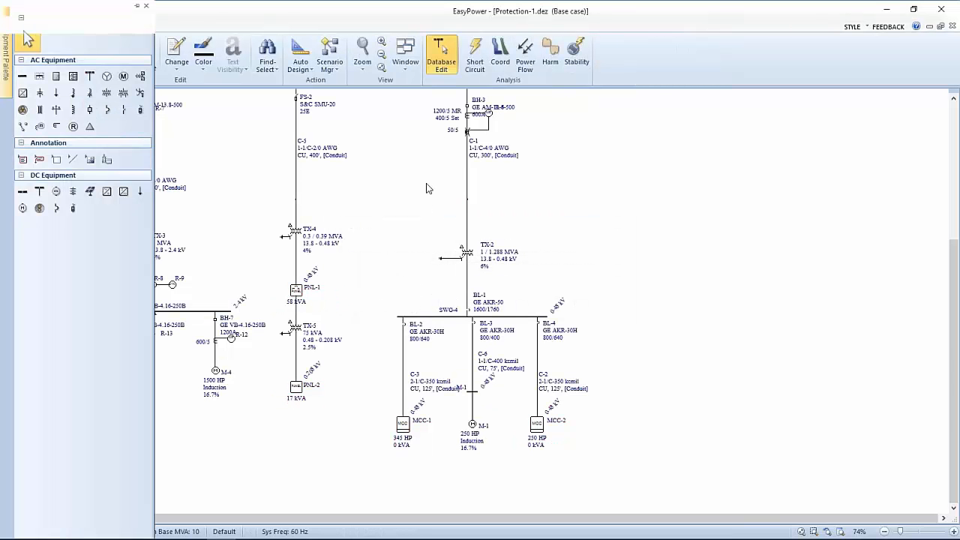
click(474, 56)
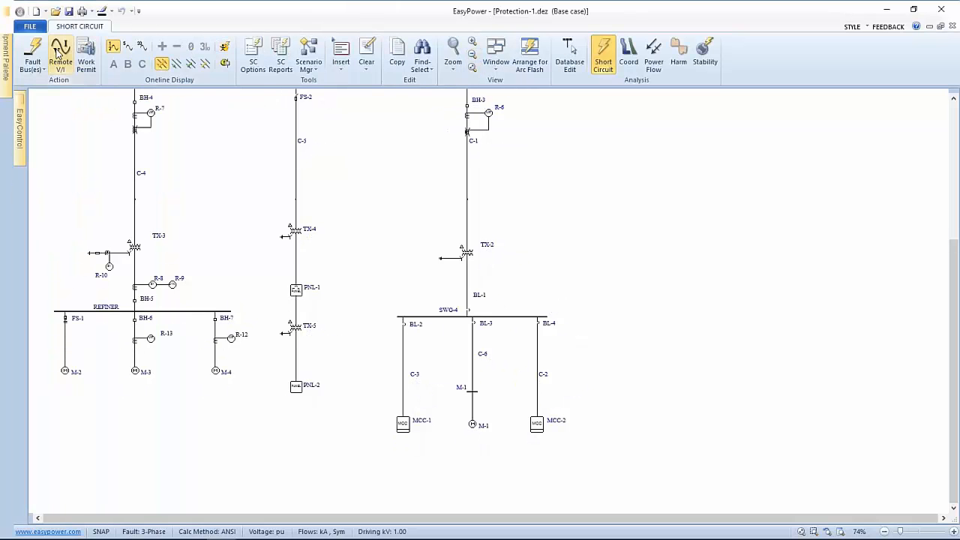
click(33, 54)
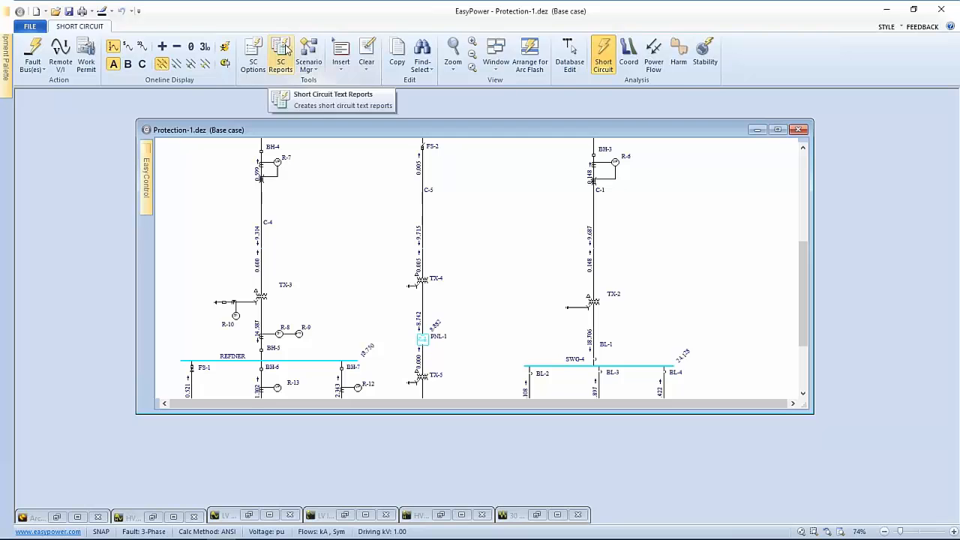
Step: Turn off creation of the HV & LV Momentary, HV & LV Interrupting and 30 Cycle reports in the short circuit text output options
click(285, 51)
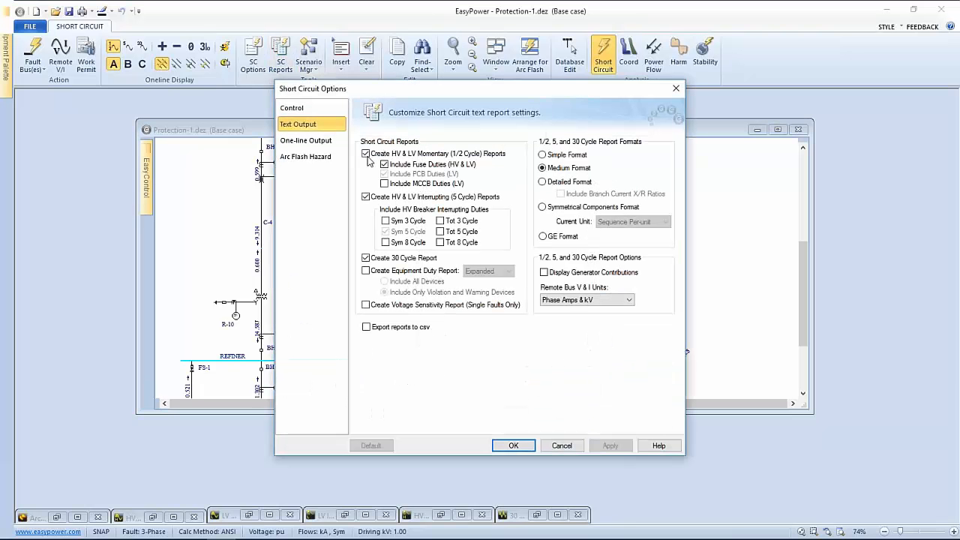
click(366, 153)
click(366, 196)
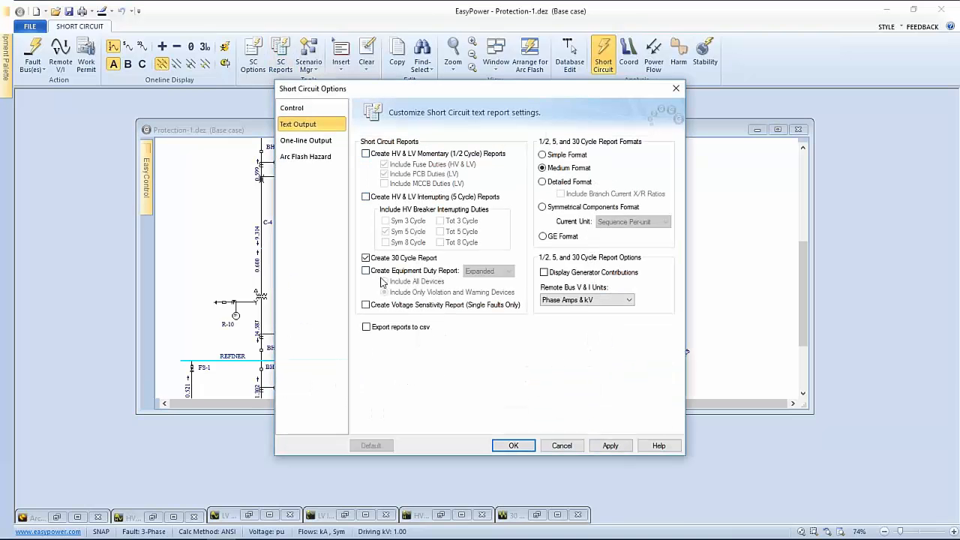
click(366, 258)
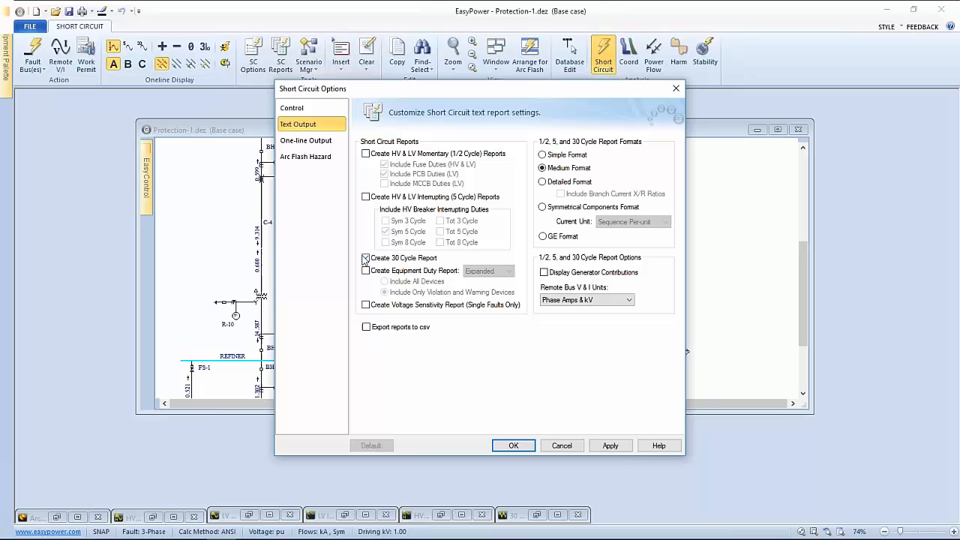
click(609, 445)
click(513, 446)
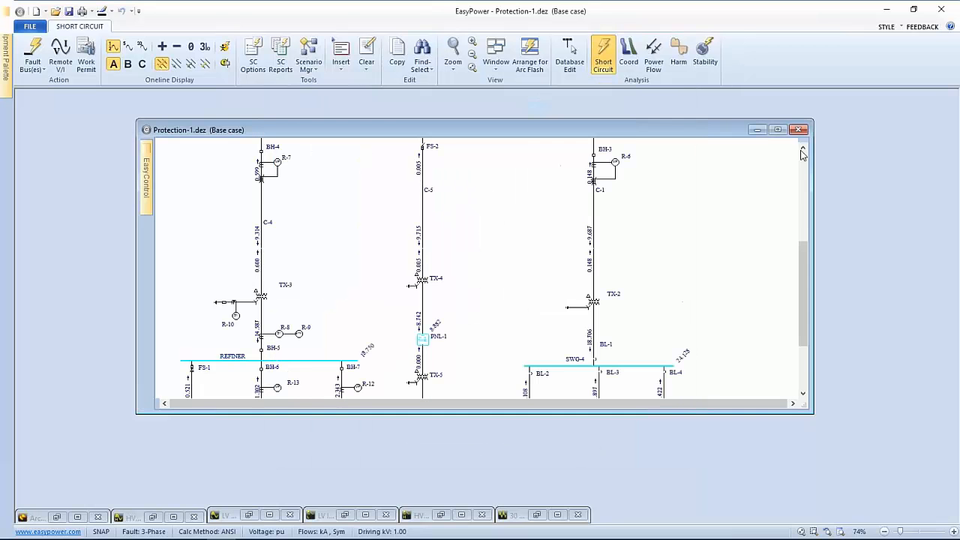
Step: Maximize the one-line window and fault only bus M-1 below breaker BL-3
click(778, 130)
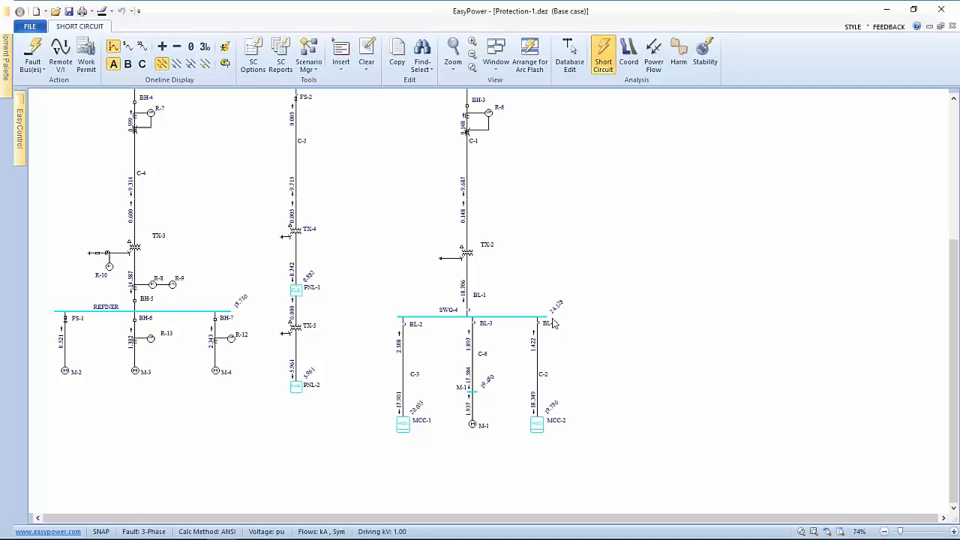
click(474, 391)
double_click(475, 391)
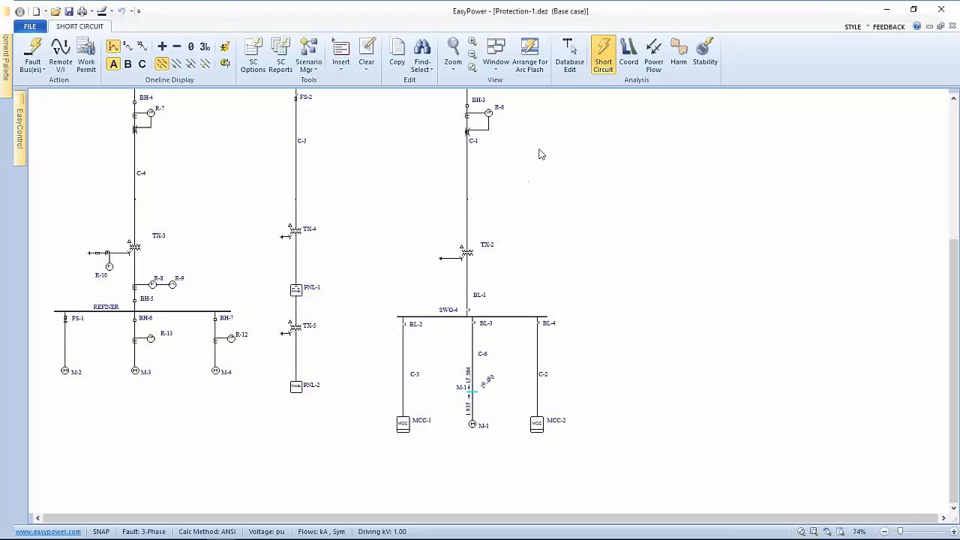
Step: Switch to the Coordination focus, fault all buses, and fault bus M-1 alone
click(628, 54)
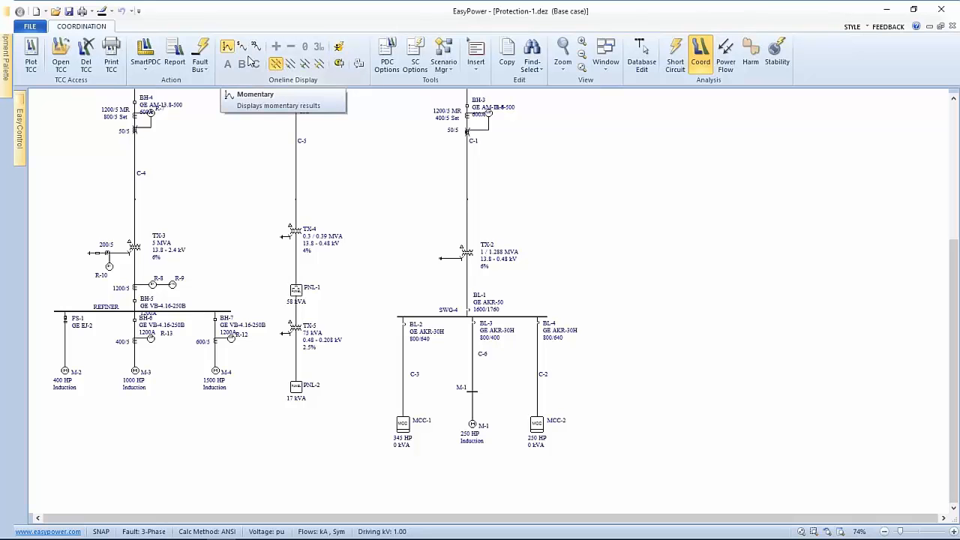
click(276, 66)
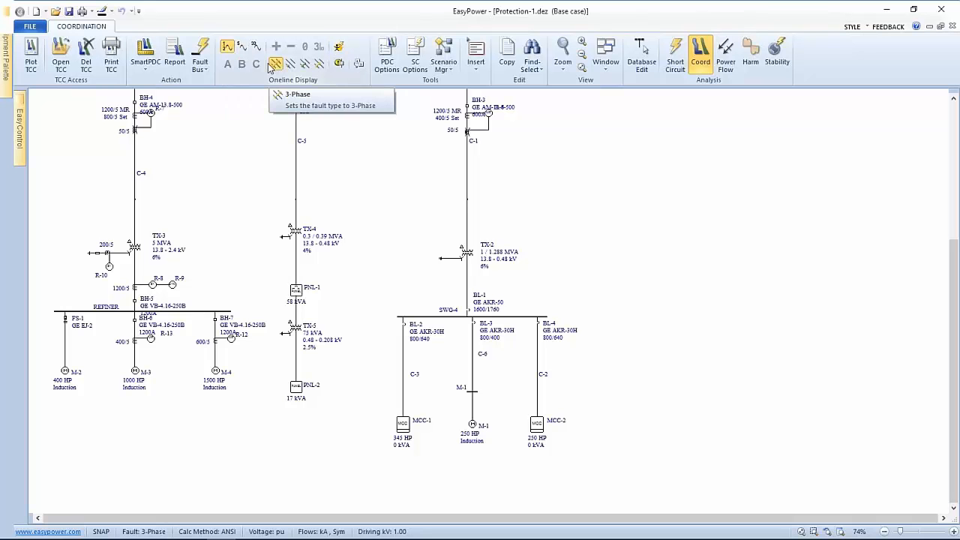
click(199, 53)
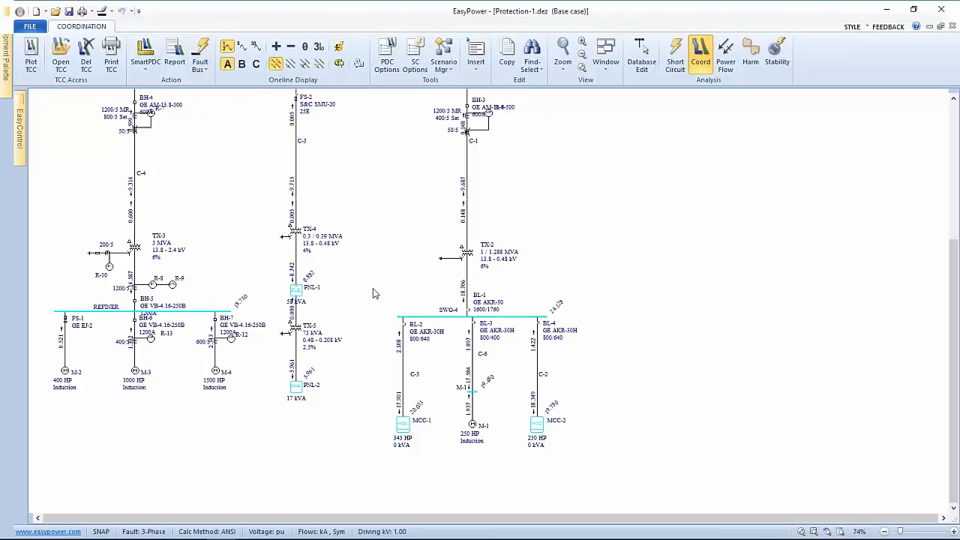
click(472, 391)
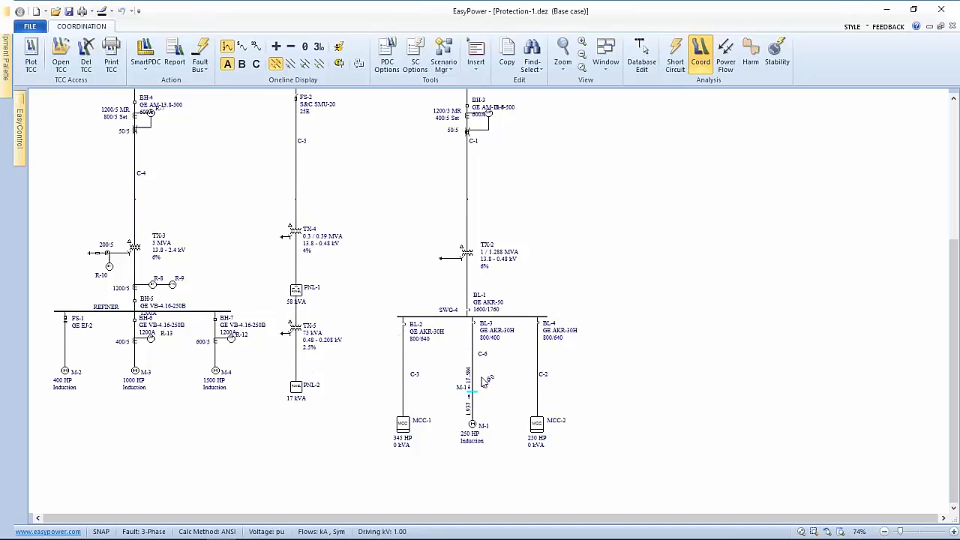
Step: Display the sequence of events on the one-line for the M-1 fault and examine device trip times up to the PSE utility
scroll(488, 388, up, 1)
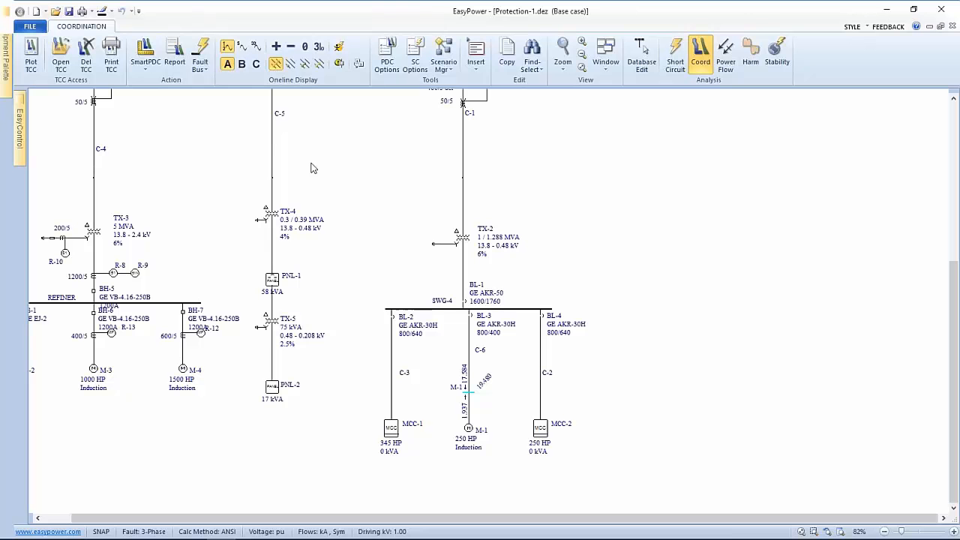
click(359, 65)
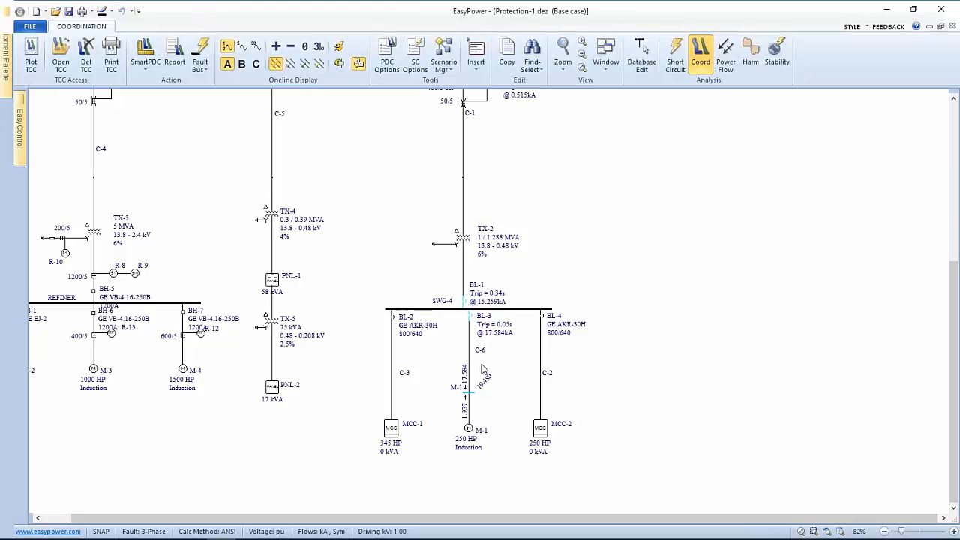
scroll(525, 364, down, 1)
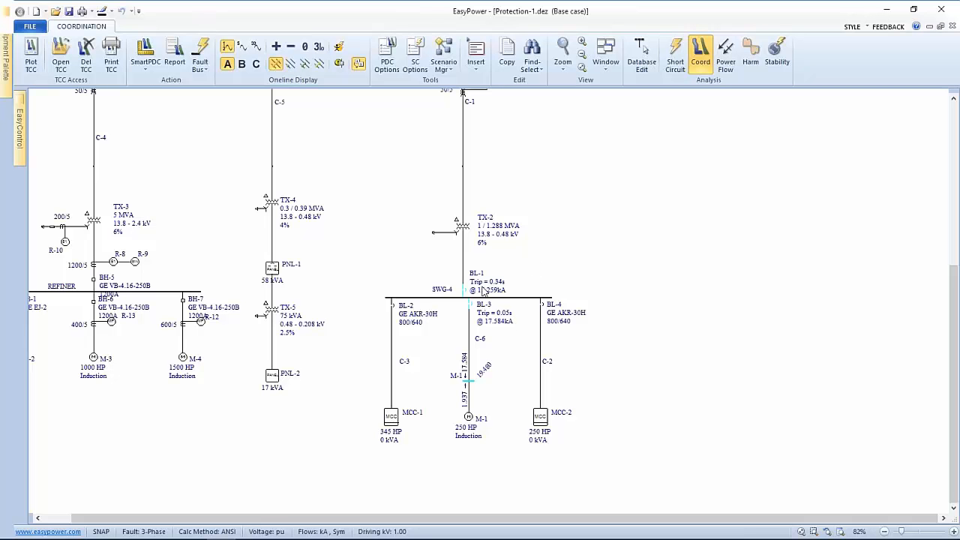
drag(438, 291, 430, 282)
drag(718, 168, 795, 446)
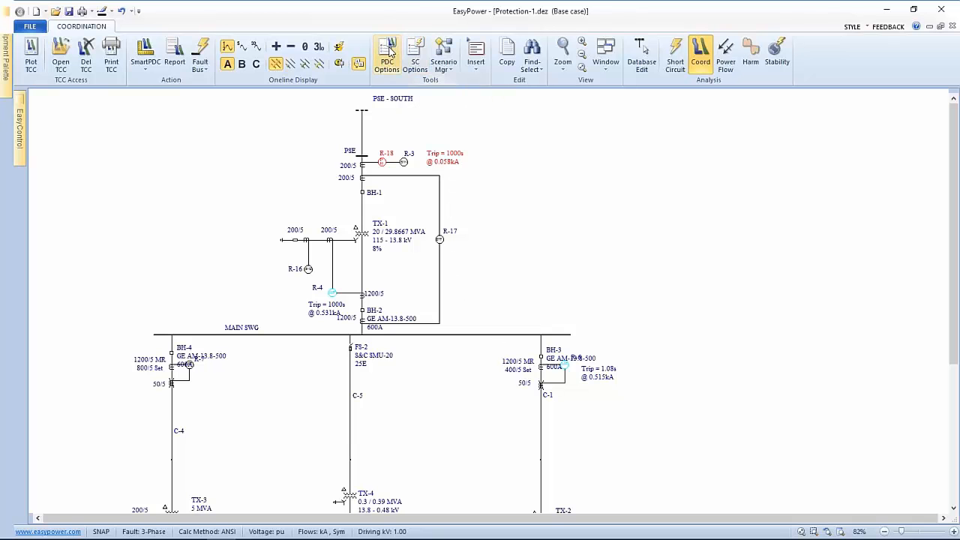
Step: Enable creation of the Sequence of Events Report in the general coordination options and apply it
click(386, 50)
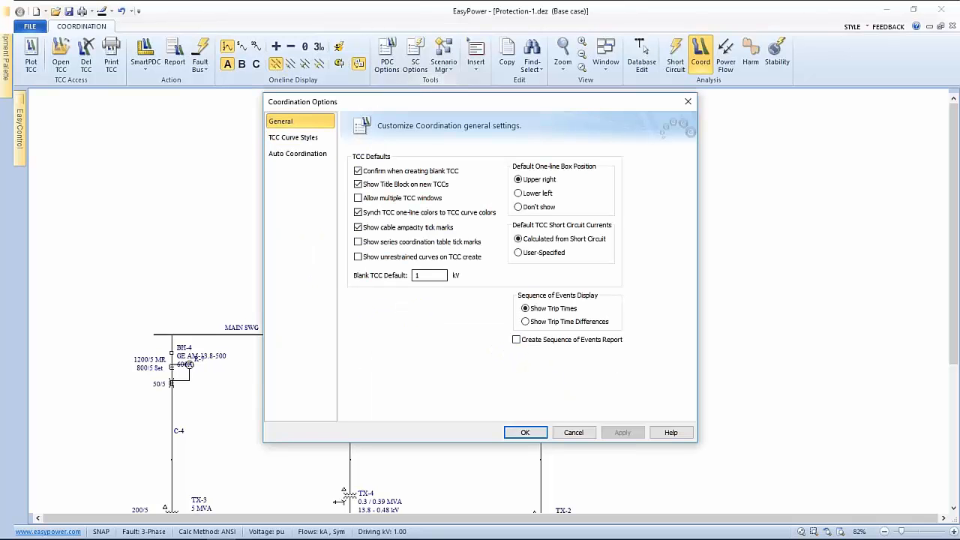
click(515, 339)
click(621, 432)
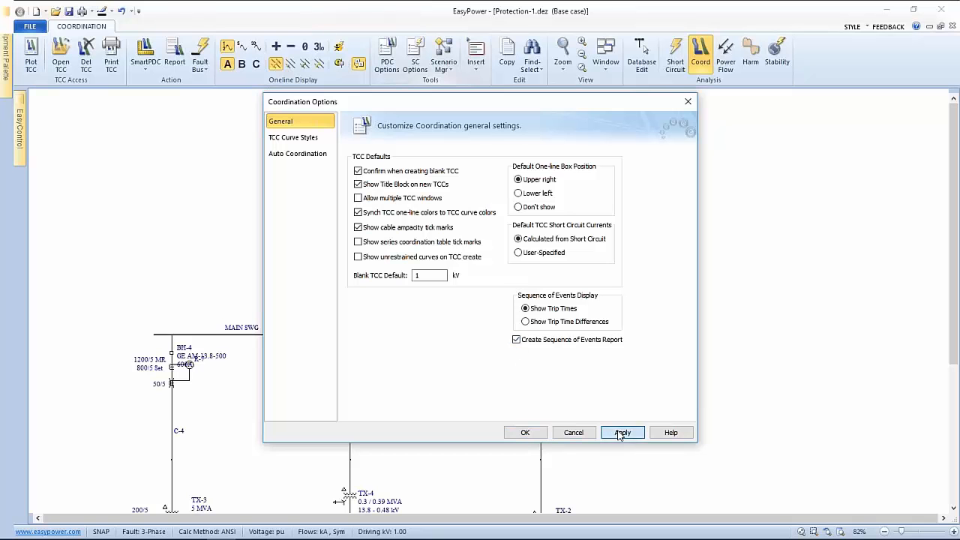
click(545, 434)
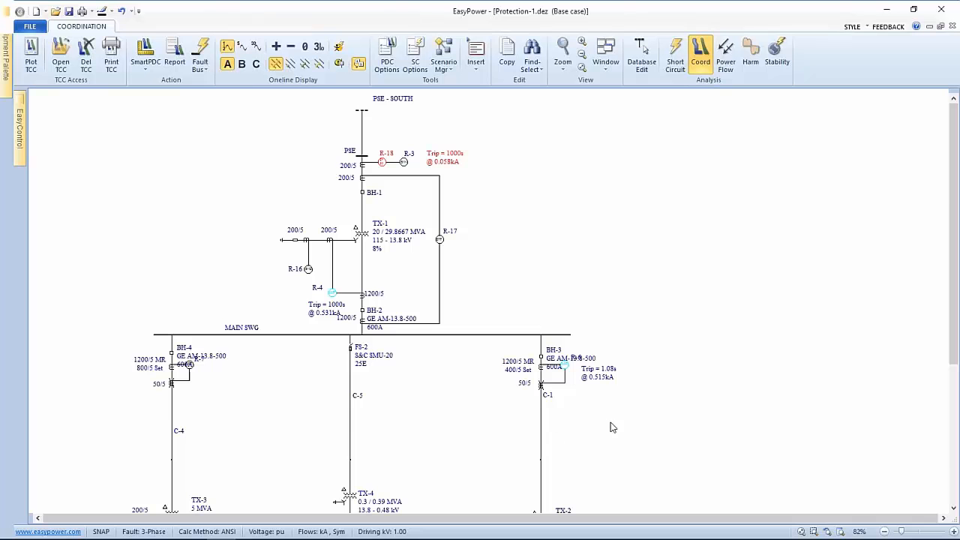
Step: Fault bus M-1 again to generate its Sequence of Events Report, and view and close that report
drag(621, 428, 615, 132)
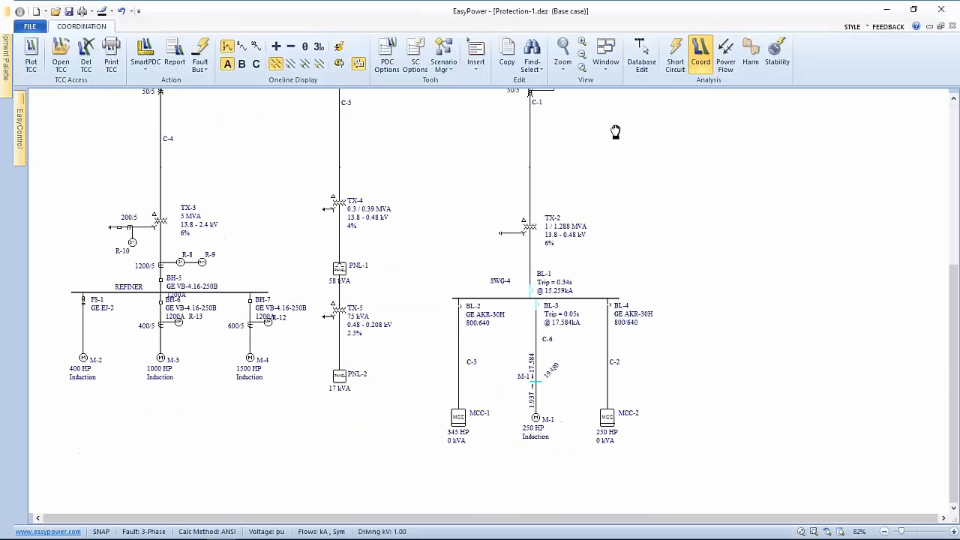
double_click(538, 382)
click(605, 59)
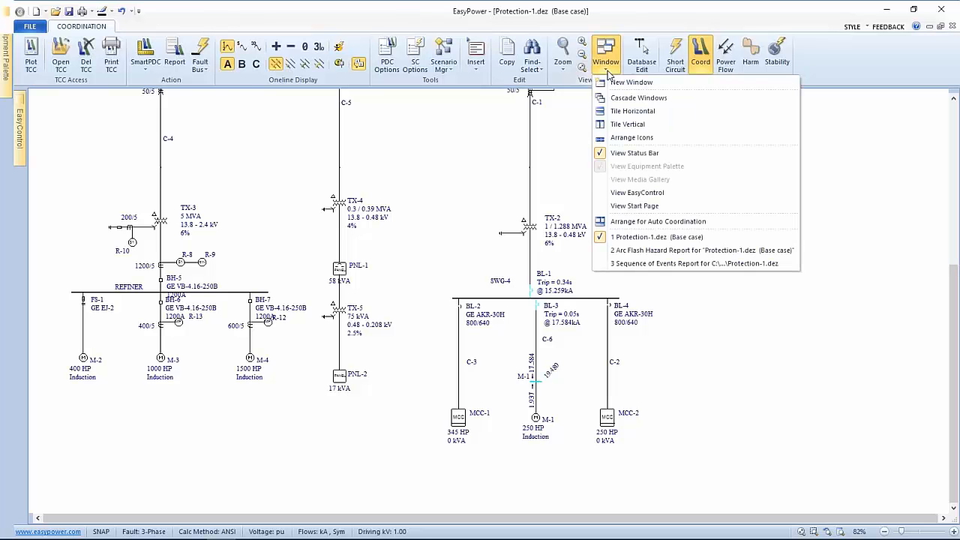
click(623, 264)
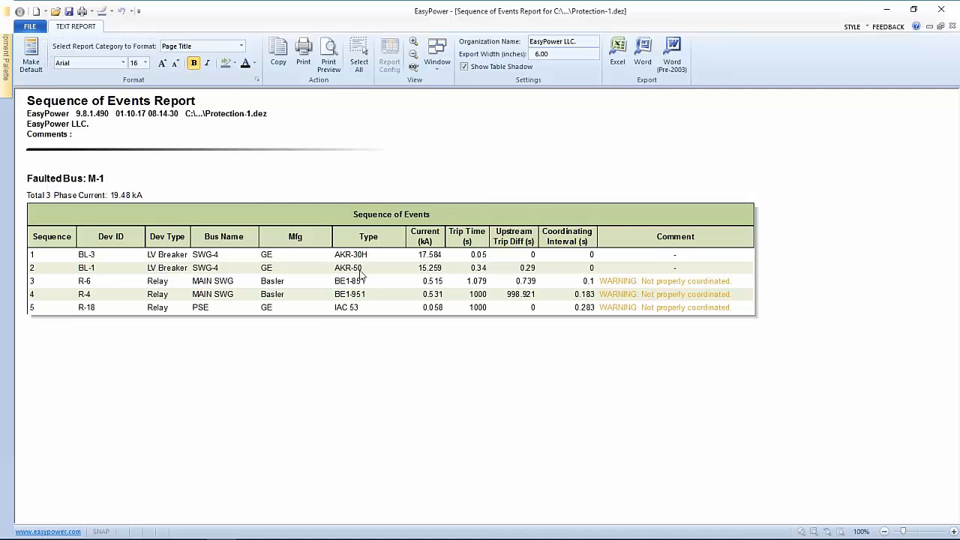
click(37, 31)
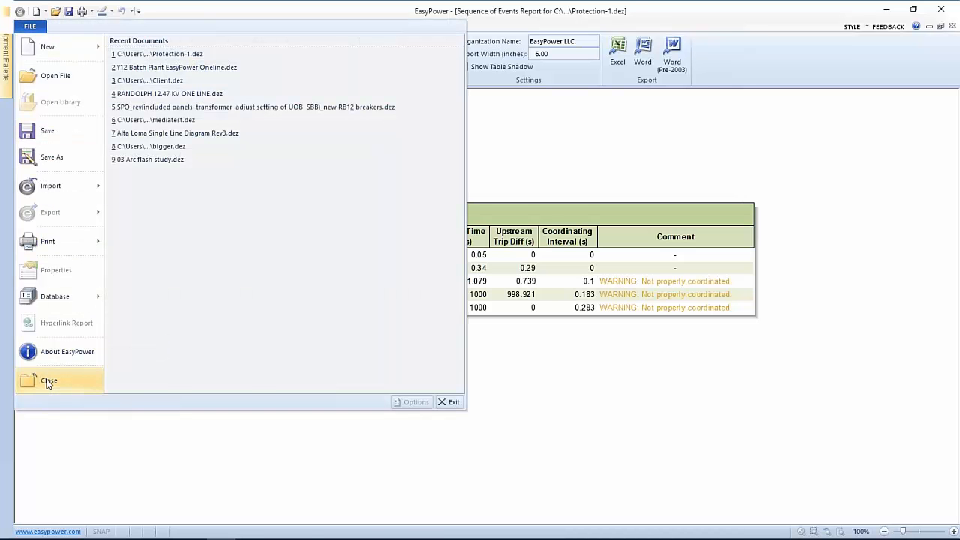
click(48, 381)
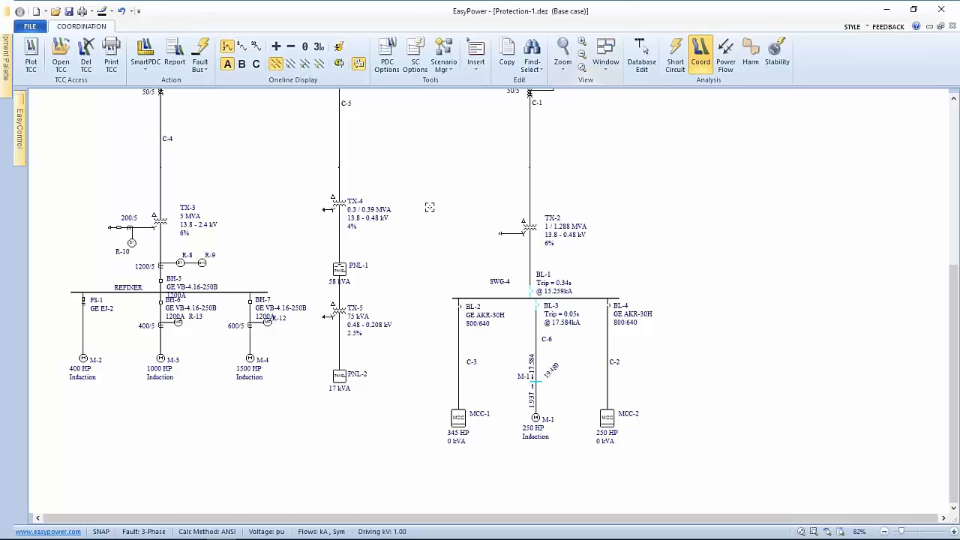
drag(430, 207, 425, 227)
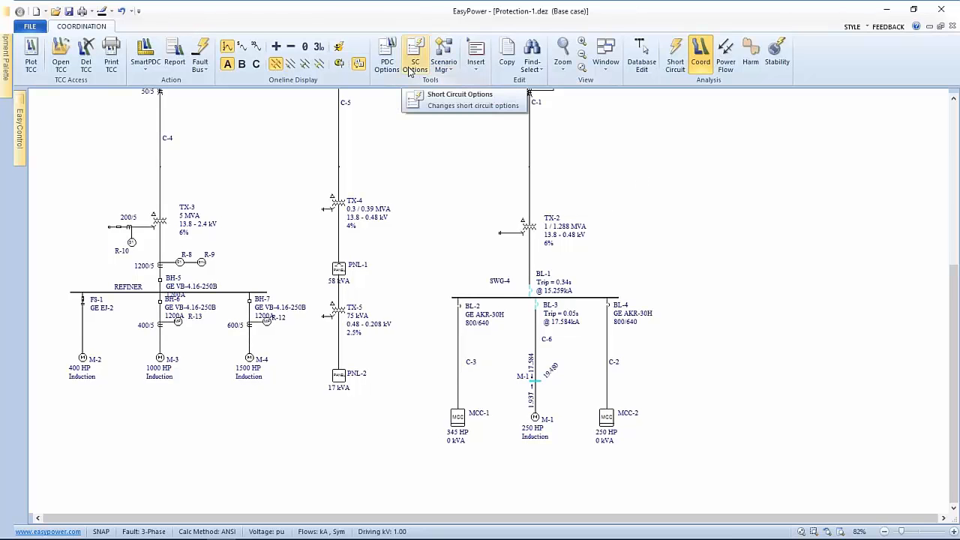
click(582, 69)
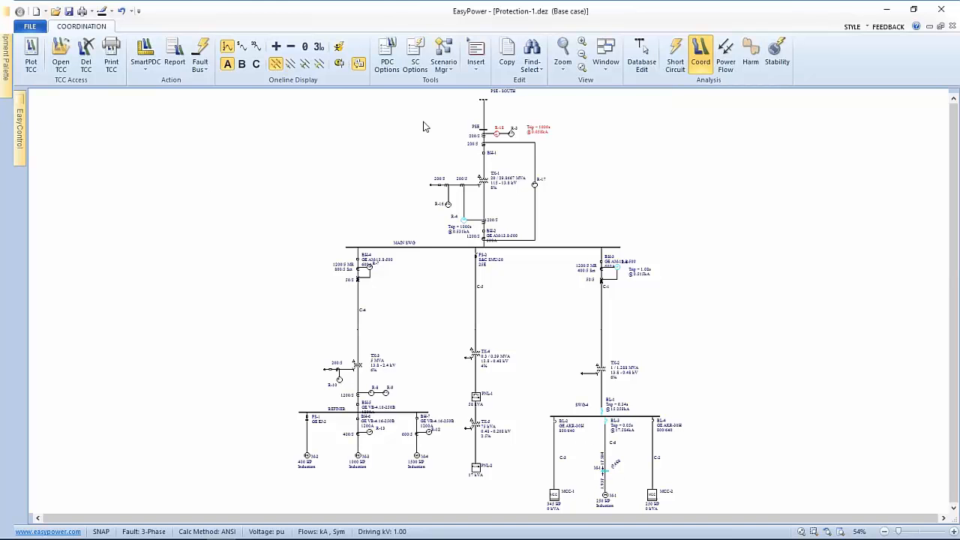
click(387, 53)
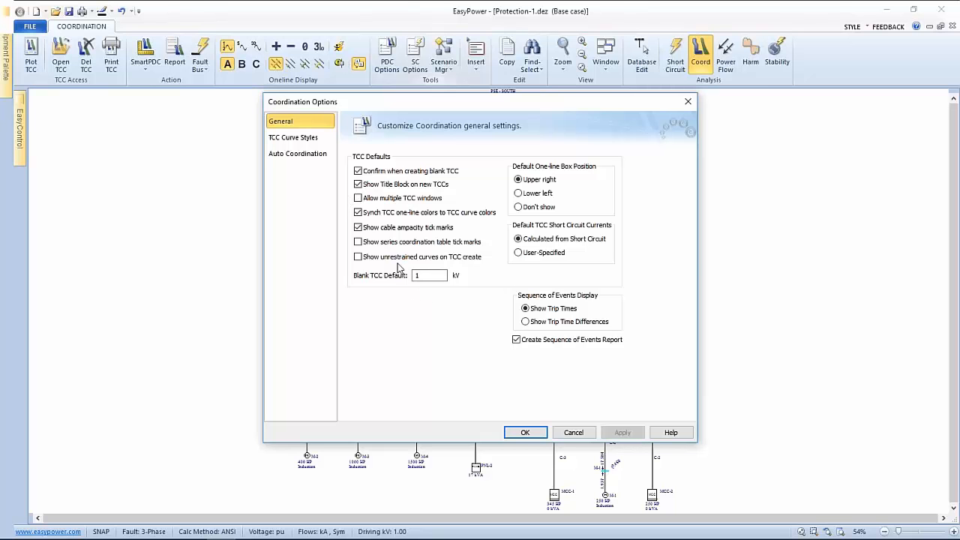
click(572, 433)
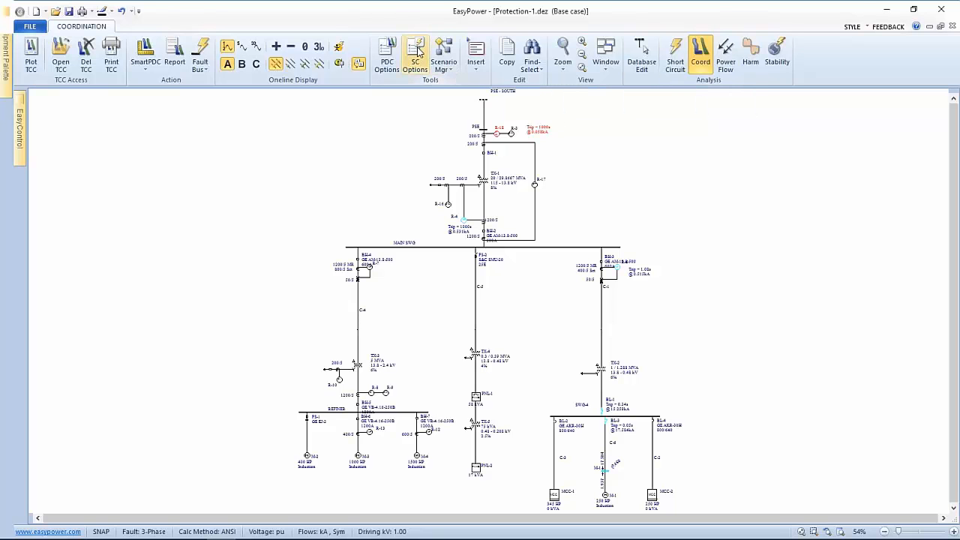
Step: Enable Show All Remote V & I for Single Bus Faults in the short circuit one-line output options and apply it
click(417, 56)
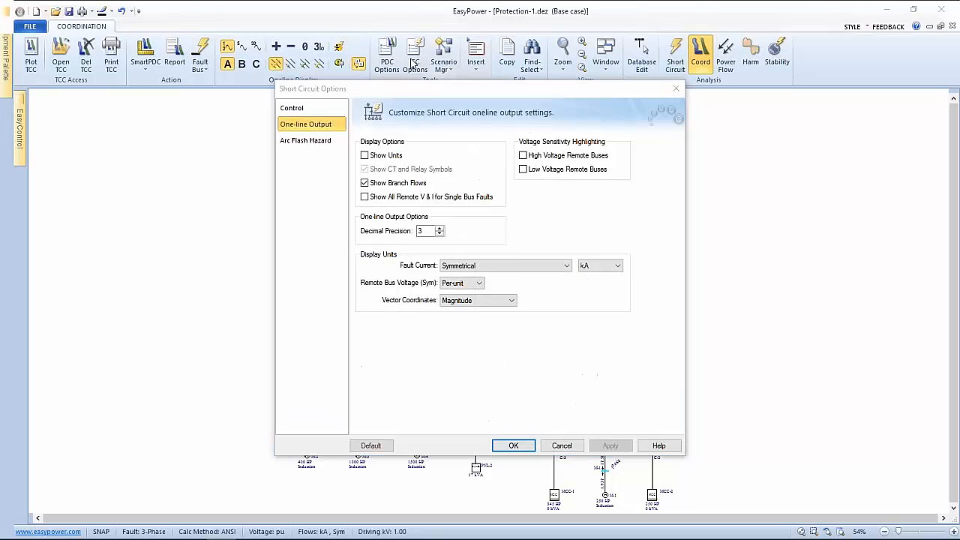
drag(379, 89, 309, 71)
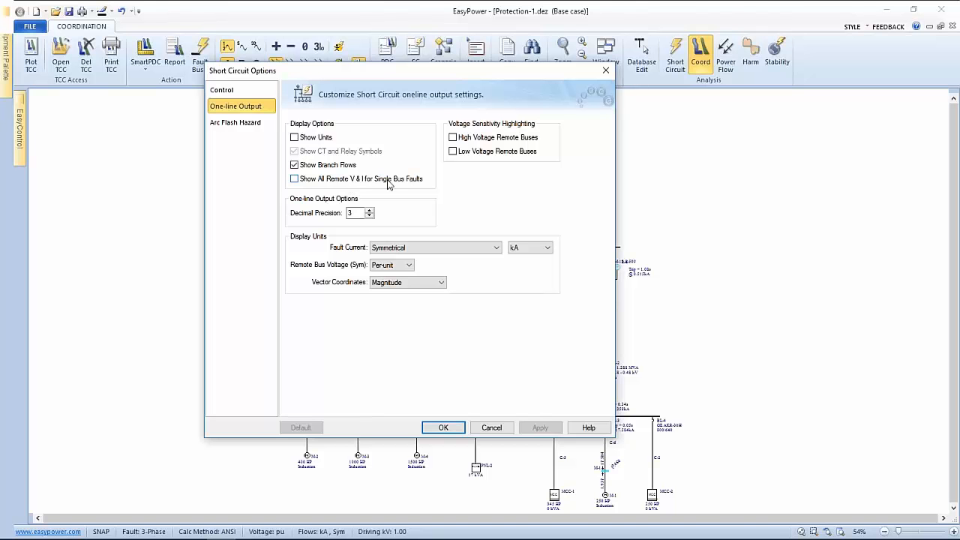
click(295, 179)
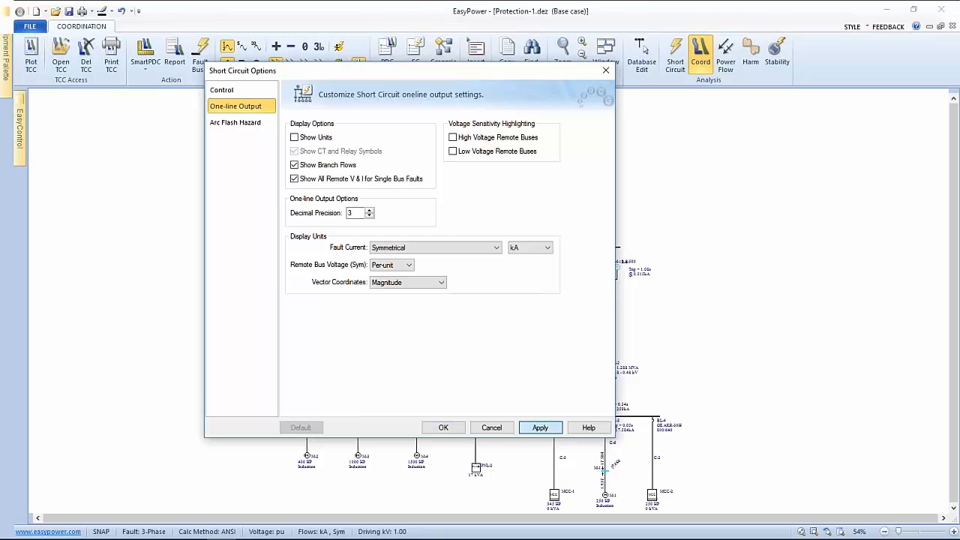
click(534, 426)
click(444, 427)
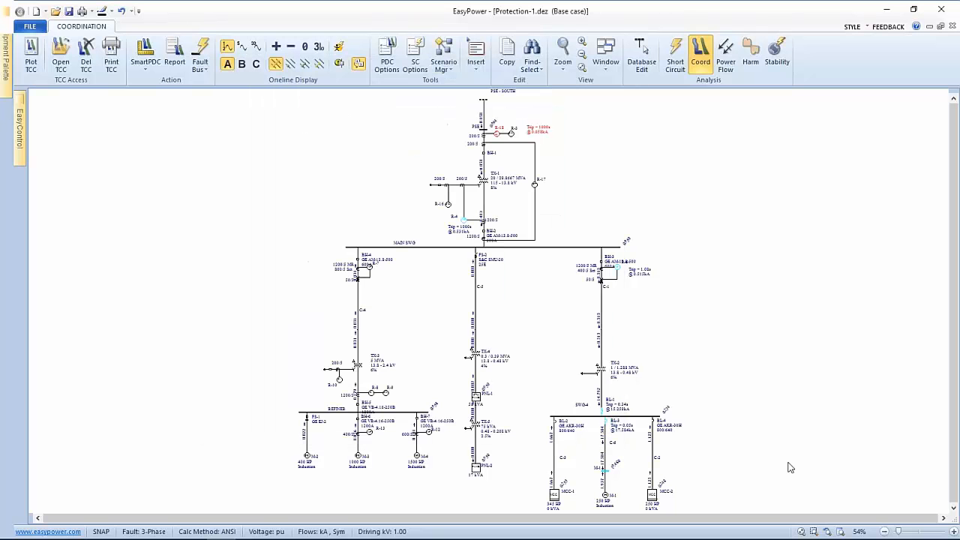
Step: Examine the remote bus voltages and branch currents around SWG-4 and REFINER, and reposition relay R-12 clear of the M-4 branch
click(953, 530)
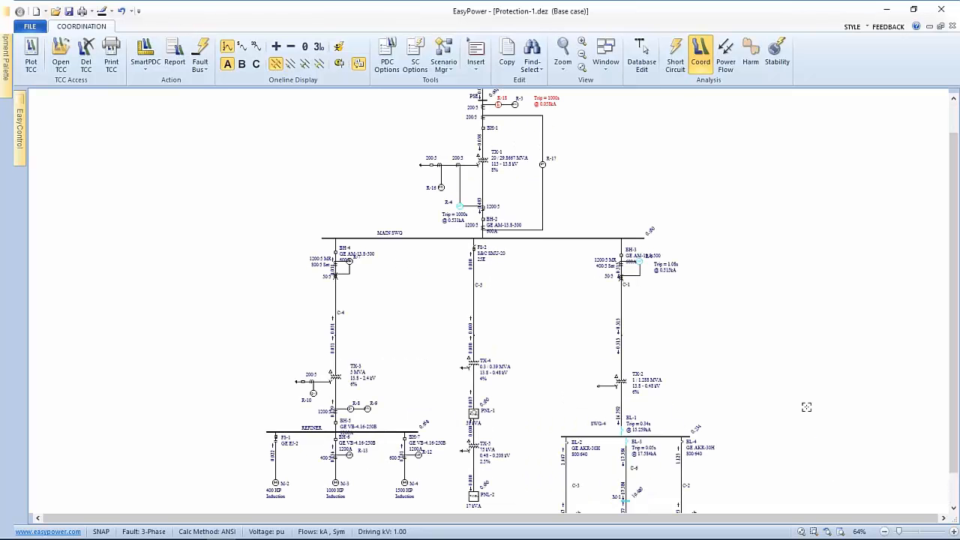
drag(665, 475, 604, 299)
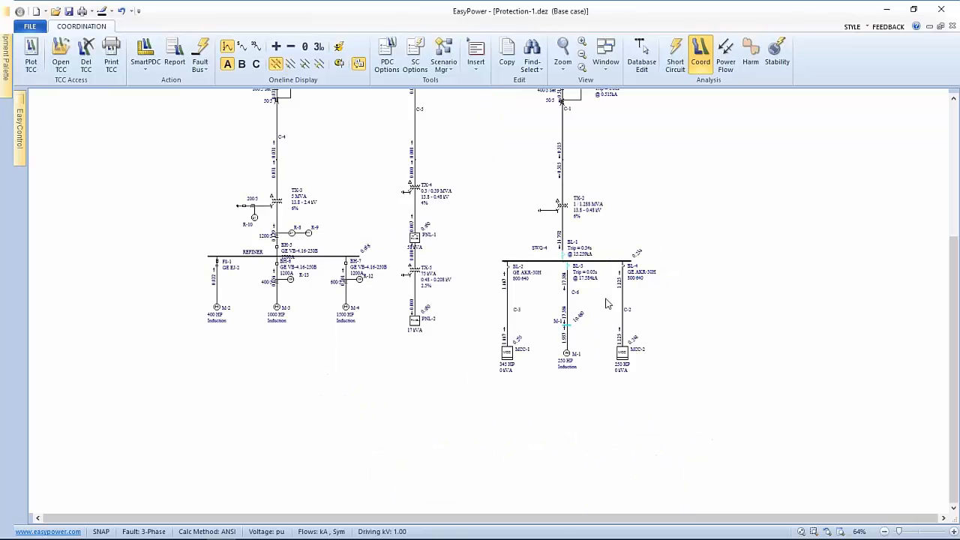
scroll(602, 305, up, 3)
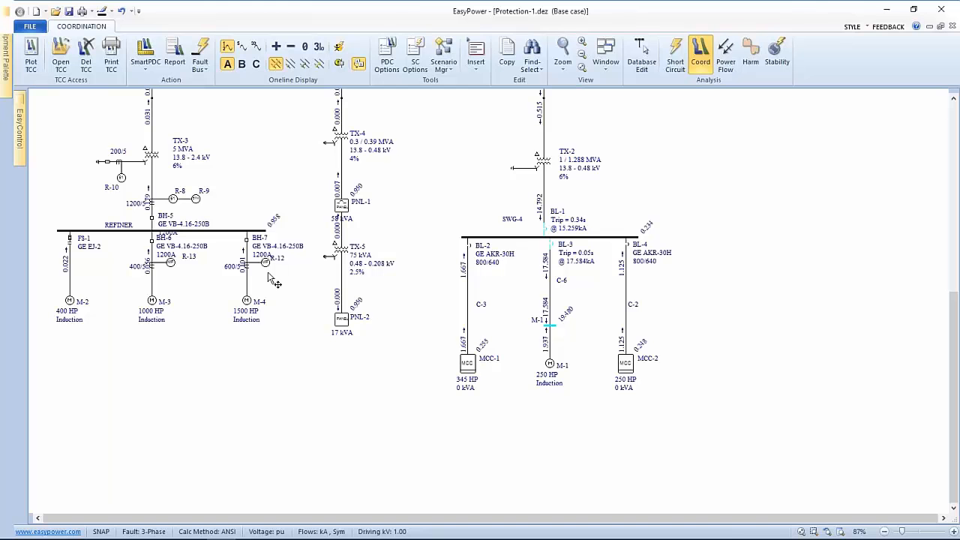
mouse_move(272, 265)
mouse_down()
mouse_move(274, 289)
mouse_move(274, 281)
mouse_up()
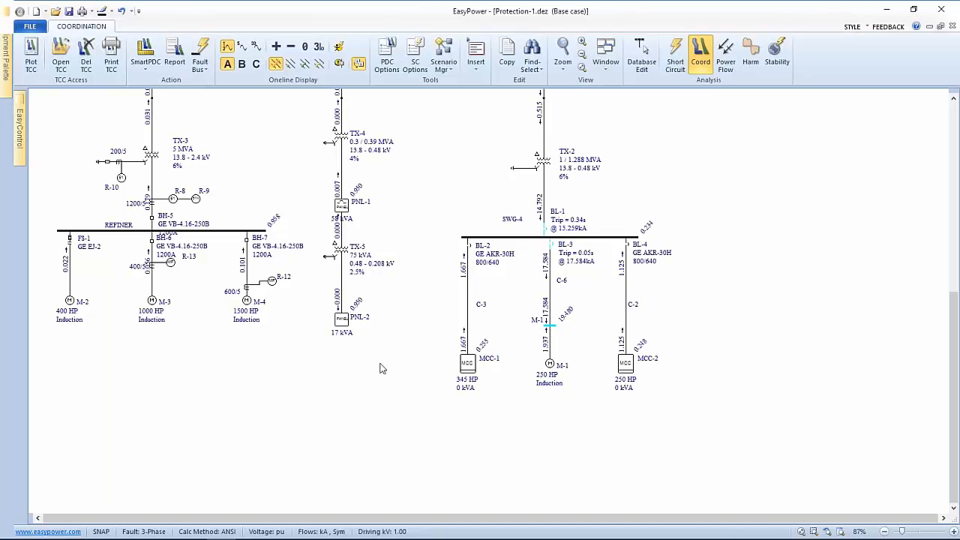
Step: Fault all buses and review their Sequence of Events Report, including the M-1 and MAIN SWG tables, closing it when done
click(198, 55)
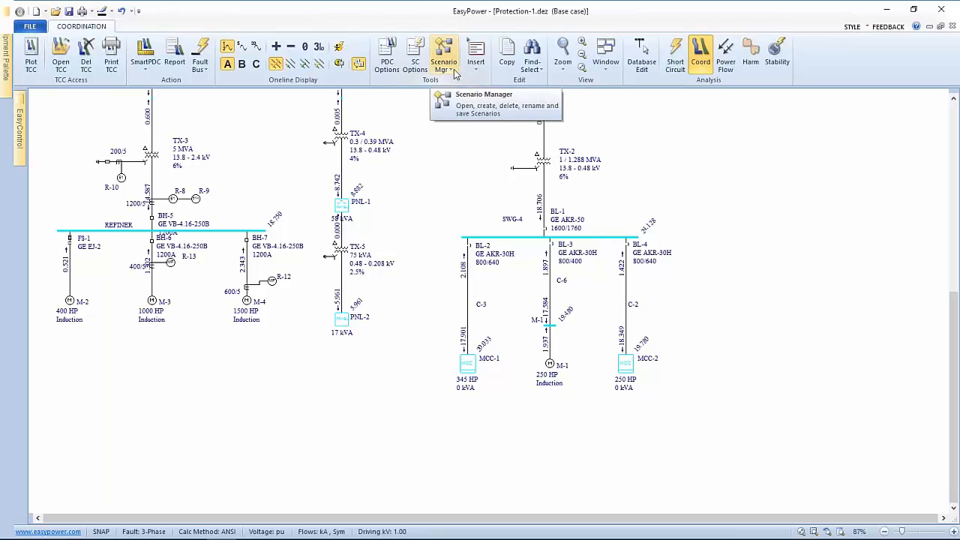
click(605, 69)
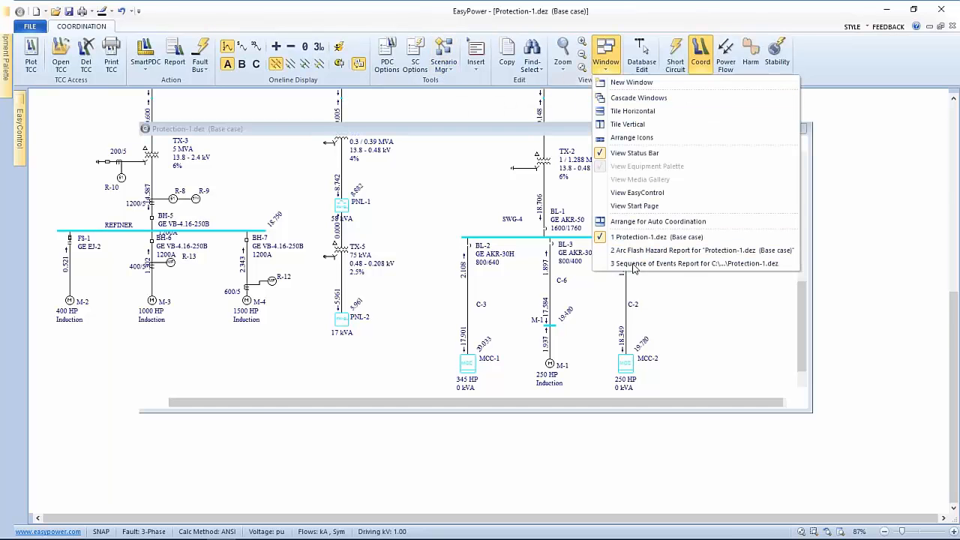
click(634, 266)
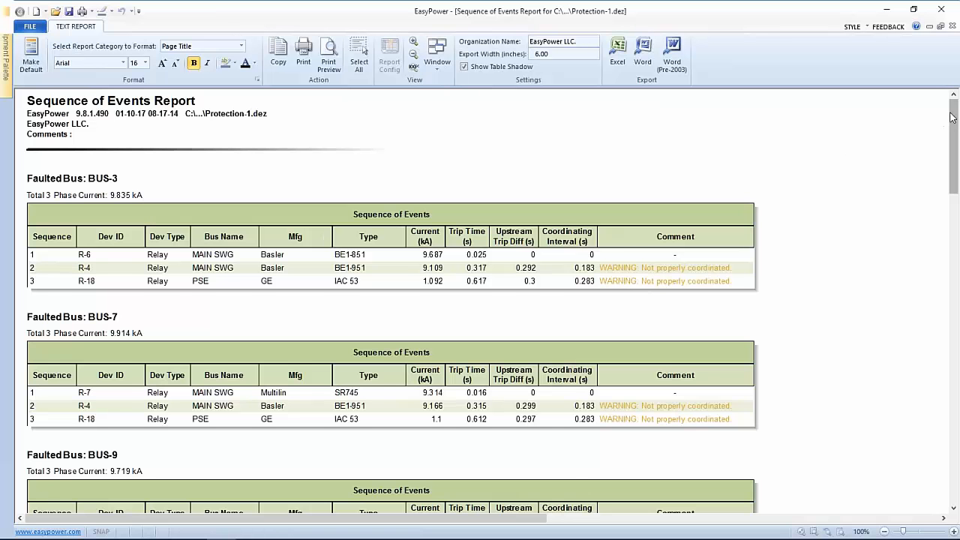
drag(953, 116, 945, 237)
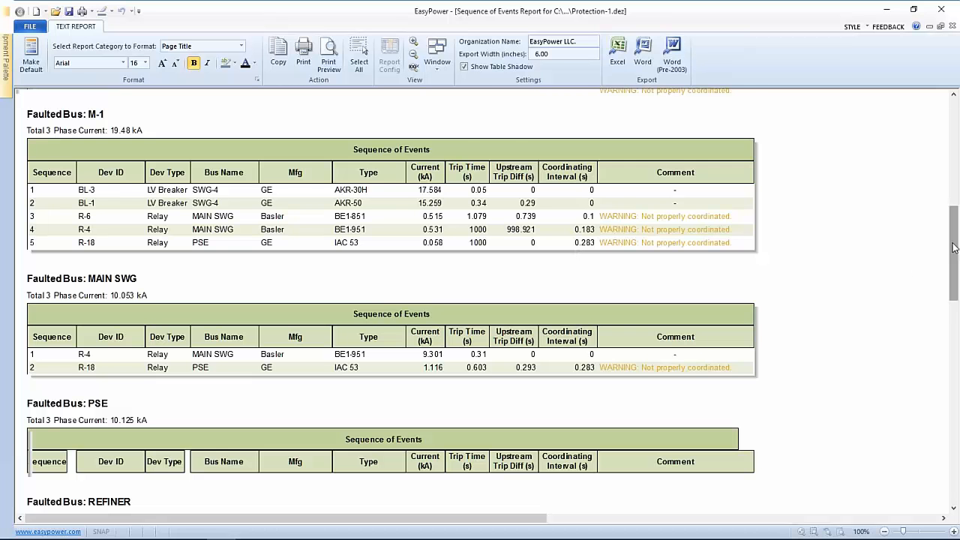
drag(954, 247, 947, 270)
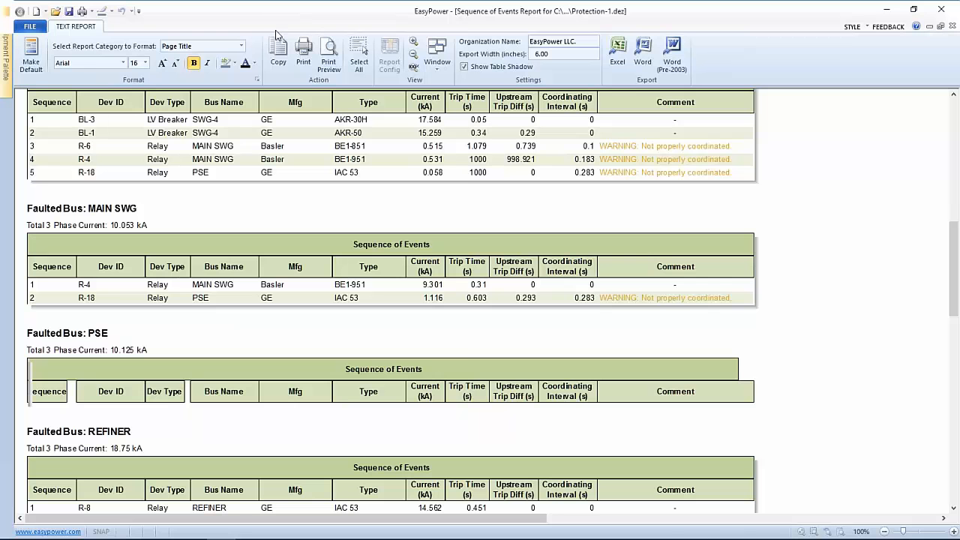
click(43, 28)
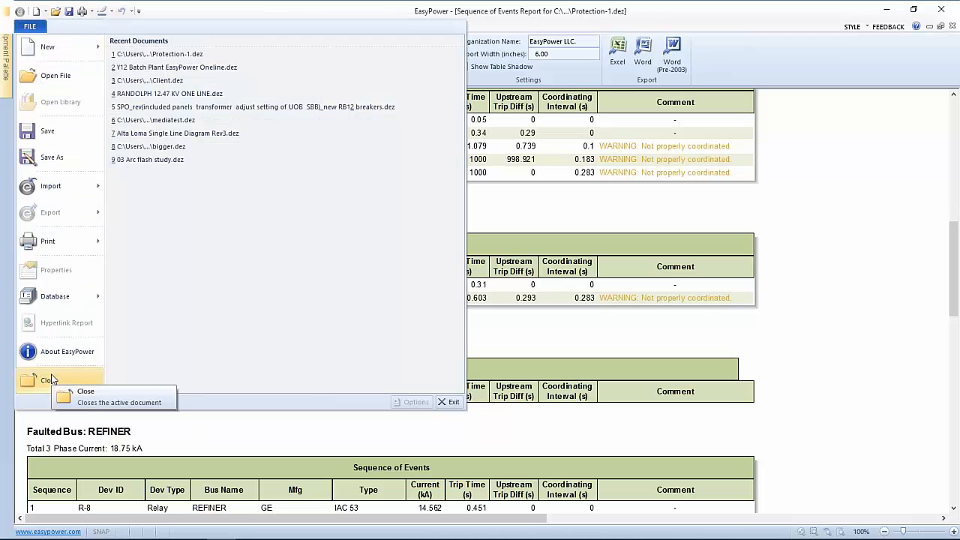
click(52, 380)
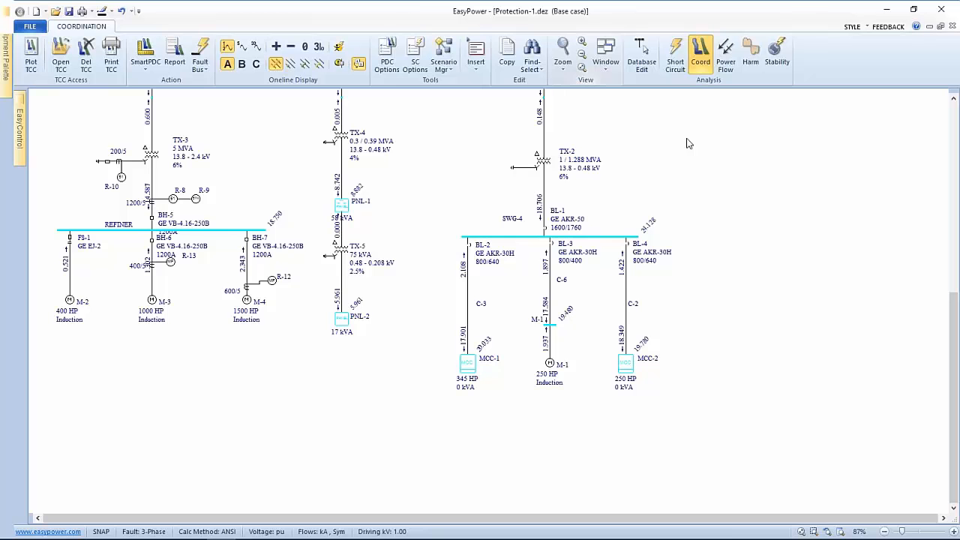
Step: Return to Database Edit, saving the temporary changes to the database
drag(690, 150, 858, 281)
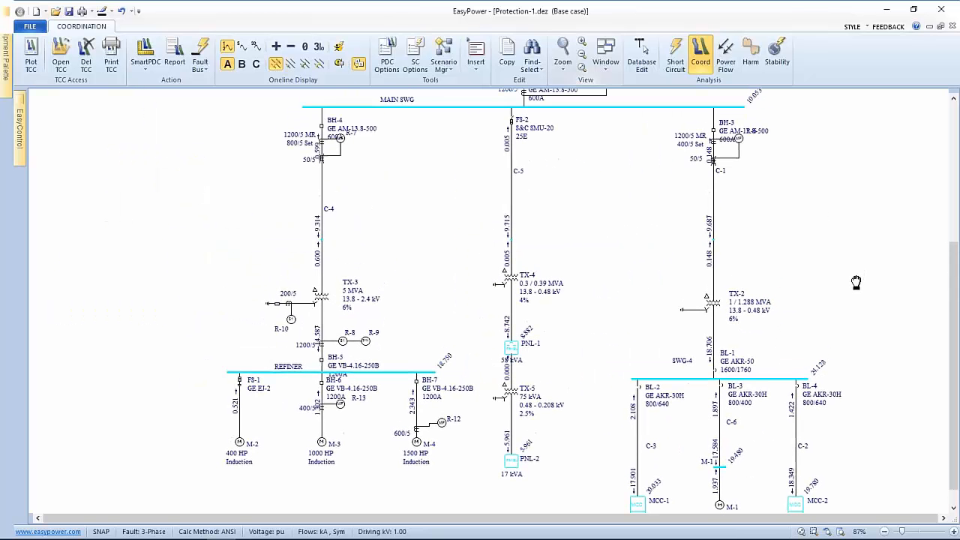
click(641, 56)
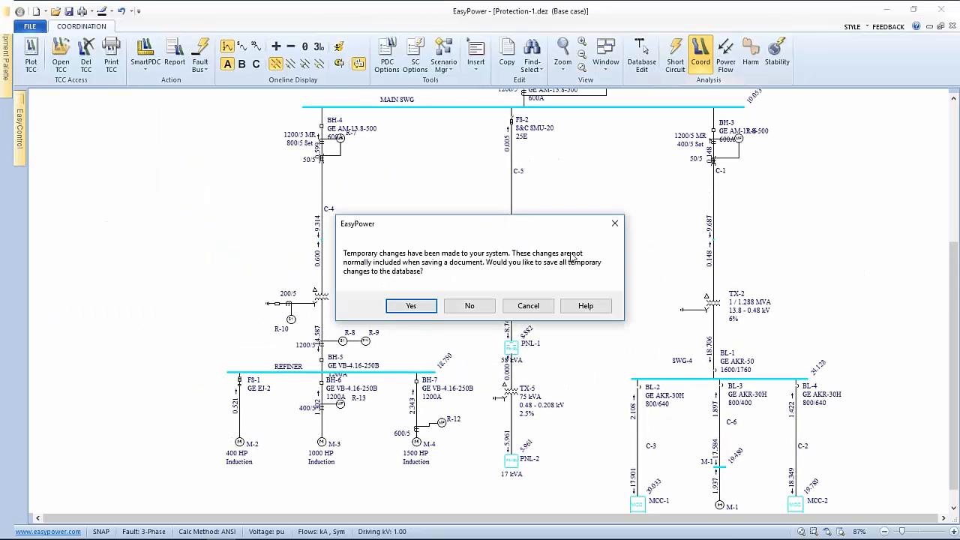
click(429, 305)
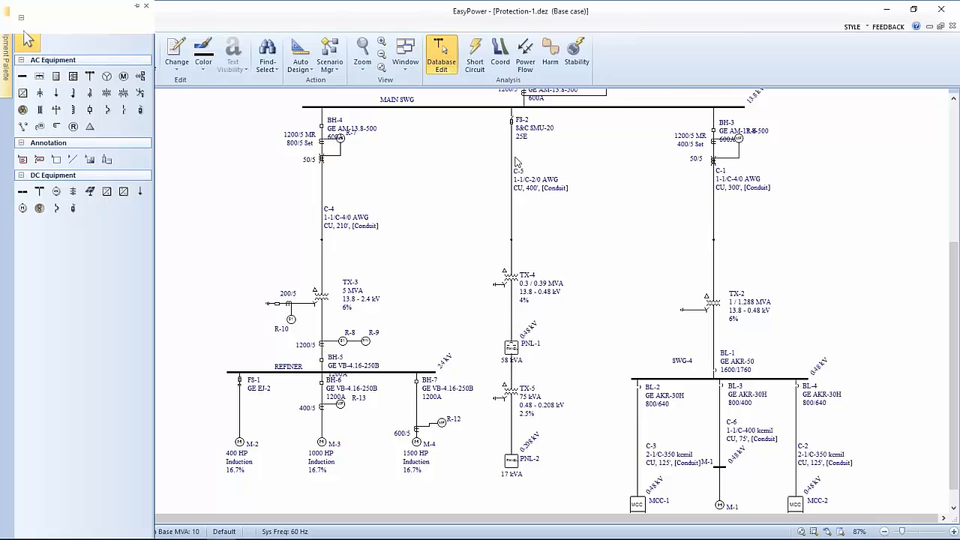
Step: Fault all buses in the Short Circuit focus and view their arc flash hazard results and phase A momentary currents
click(475, 57)
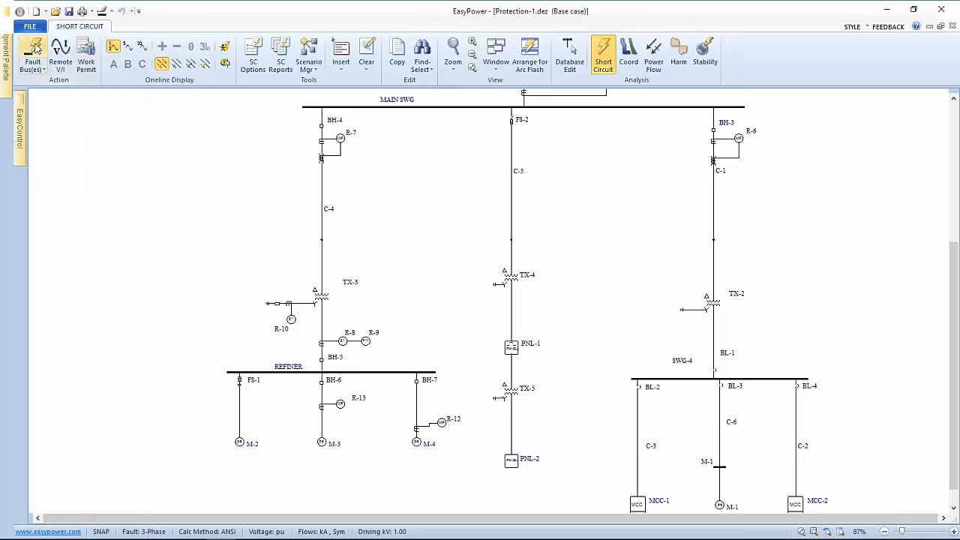
click(32, 54)
click(224, 47)
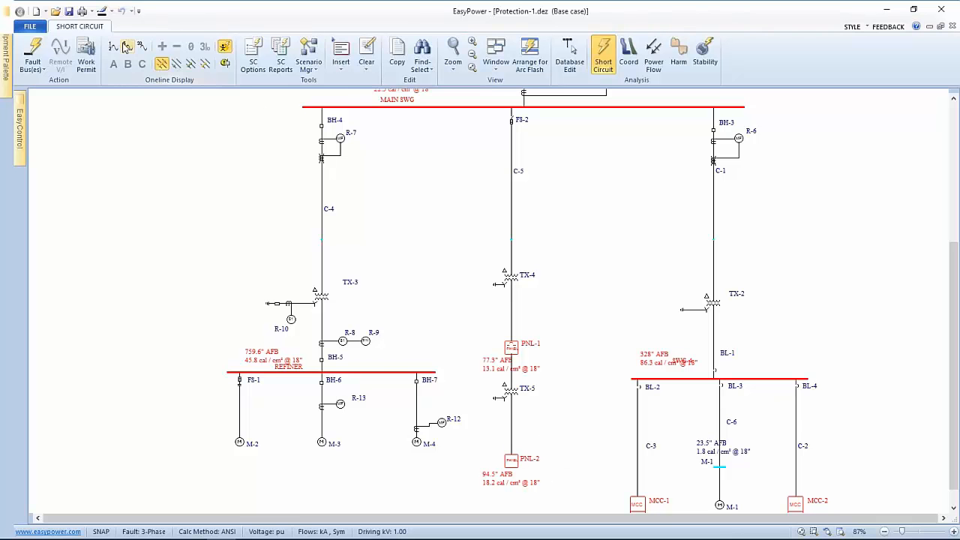
click(113, 63)
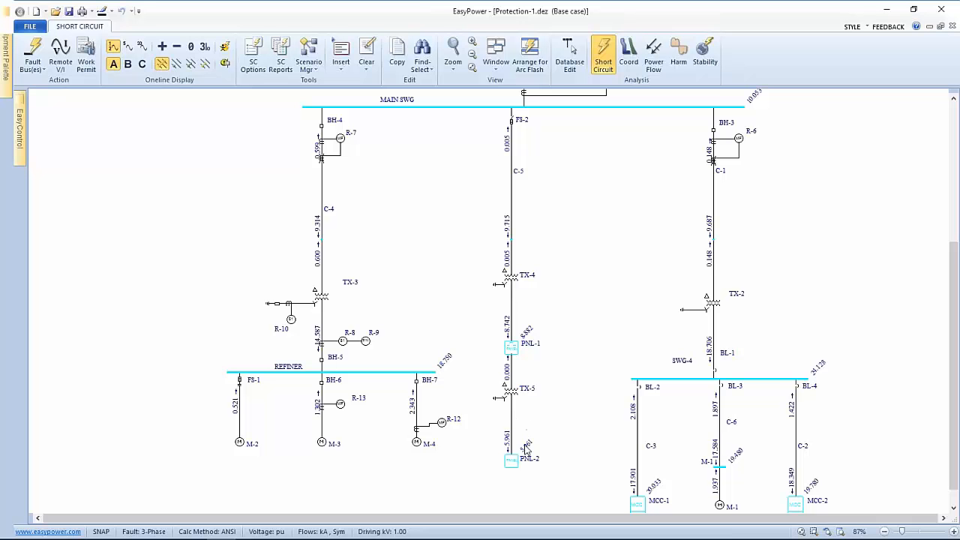
Step: Select the middle feeder from FS-2 to PNL-2 and plot its time-current curves in the Coordination focus
drag(549, 474, 486, 120)
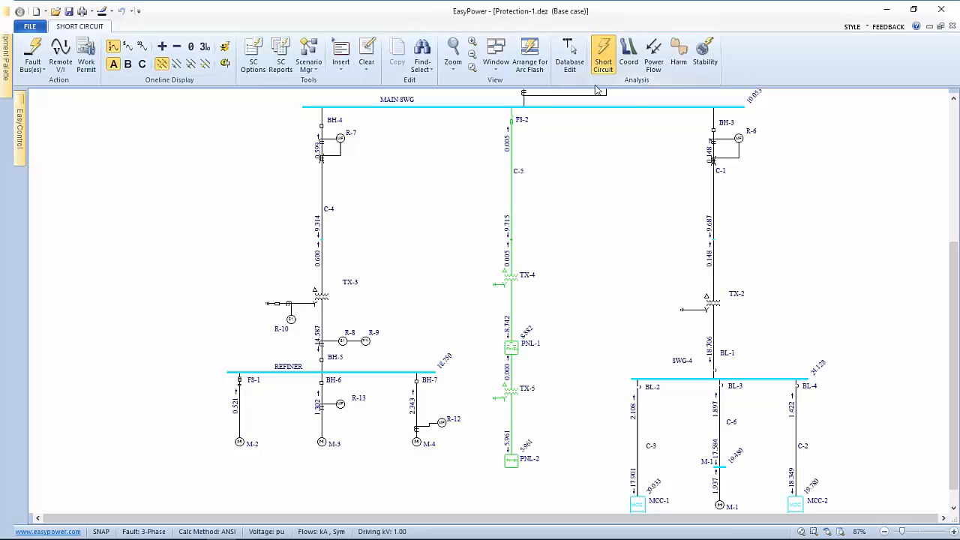
click(627, 54)
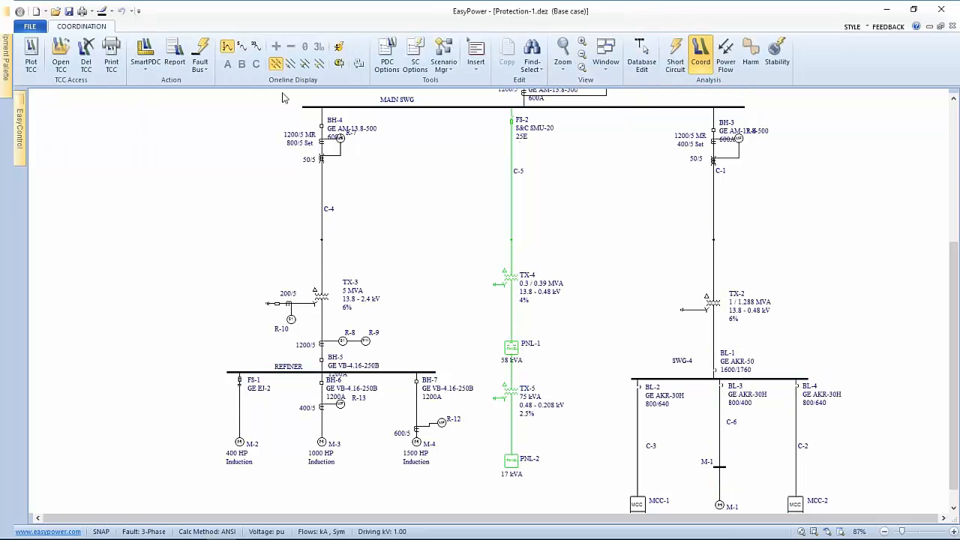
click(31, 56)
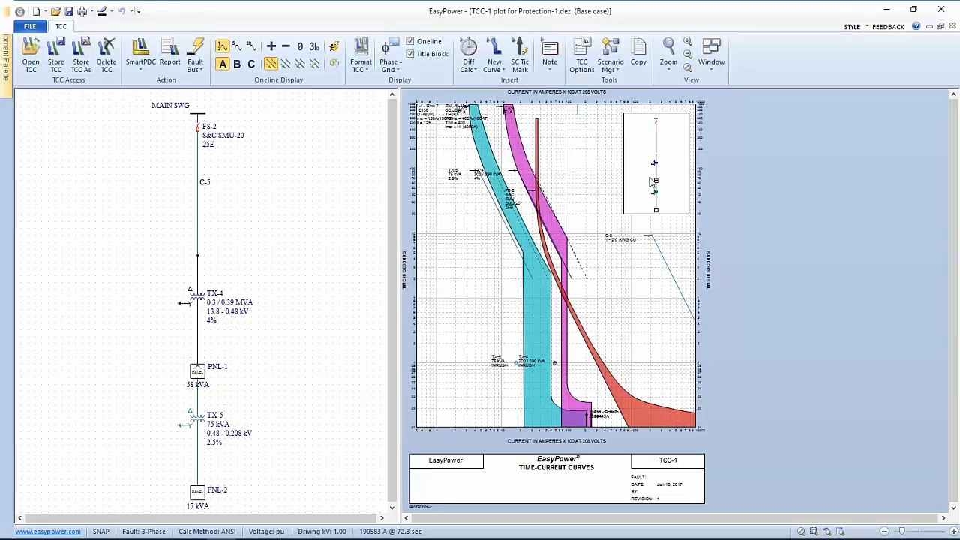
Step: Move the PNL-1 - Row 7 label down beside its curve and hide the TCC title block, keeping the one-line box shown
drag(450, 126, 449, 293)
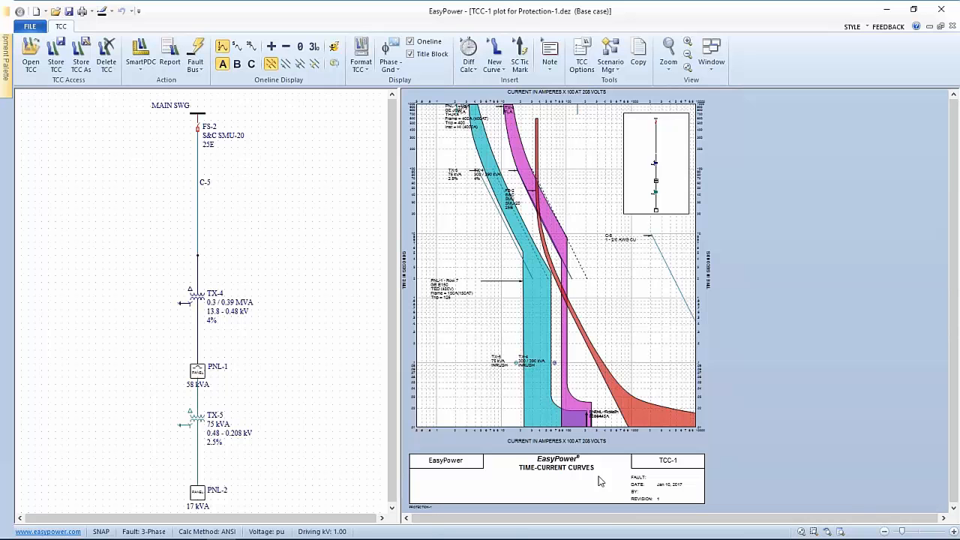
click(411, 56)
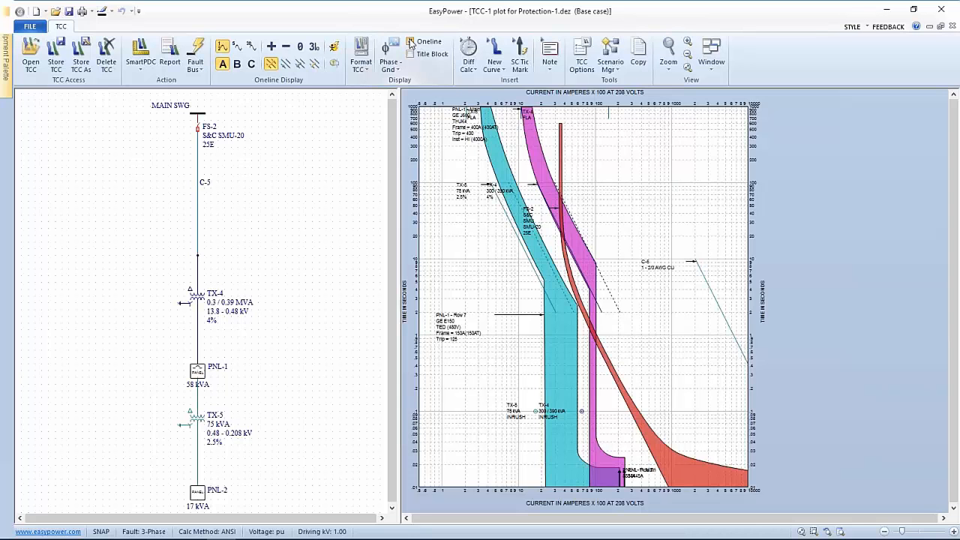
click(411, 42)
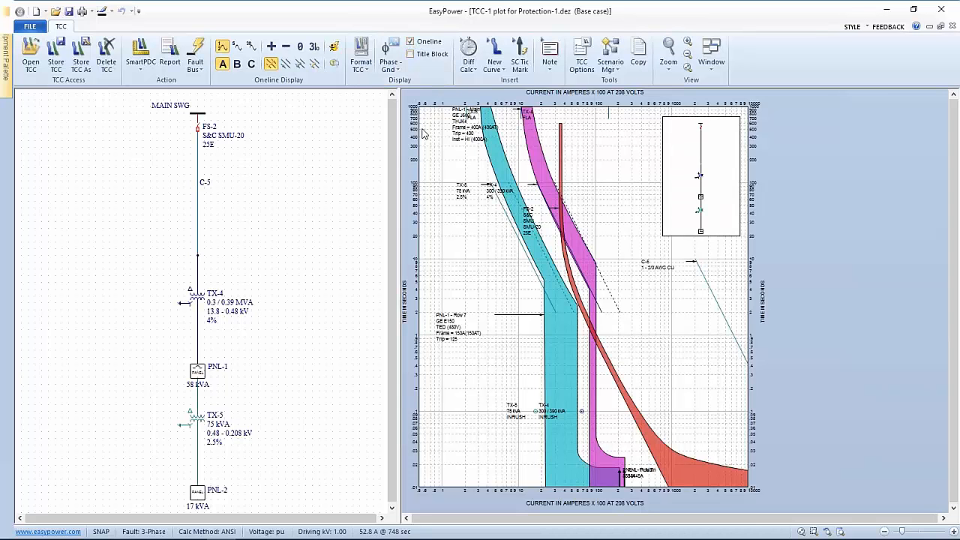
Step: Reposition the PNL-1 - Main, PNL-1 - Row 7 and TX-5 labels into clear space beside the lower parts of their curves
drag(473, 141, 466, 396)
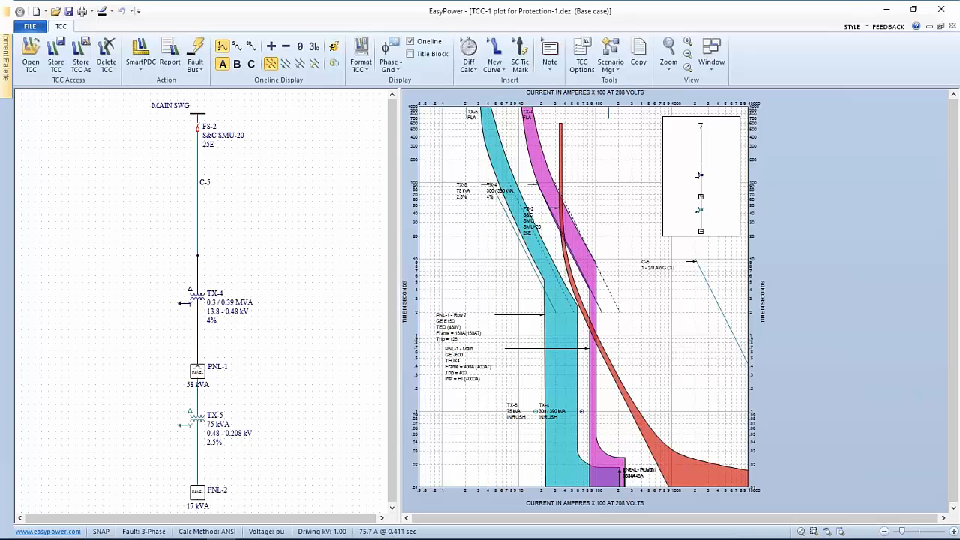
drag(463, 319, 461, 302)
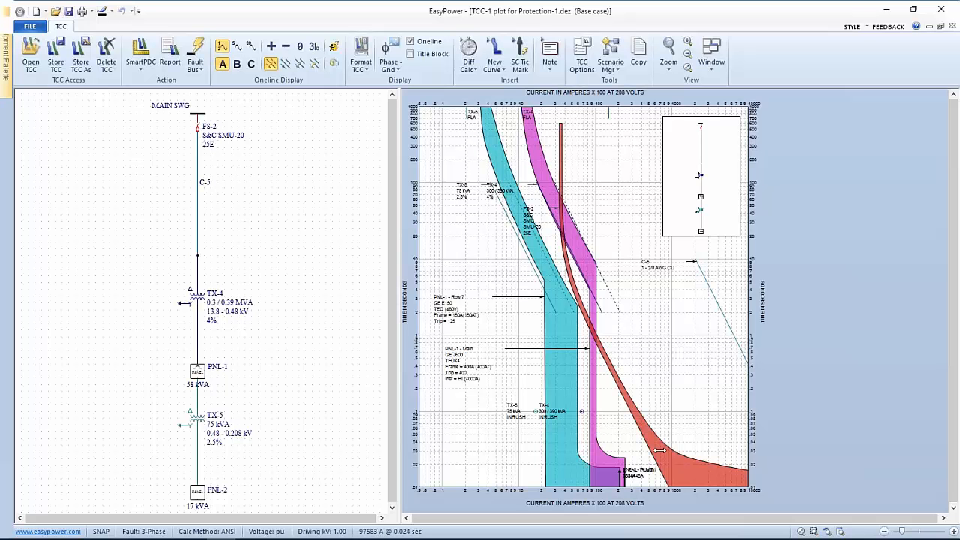
drag(466, 368, 465, 451)
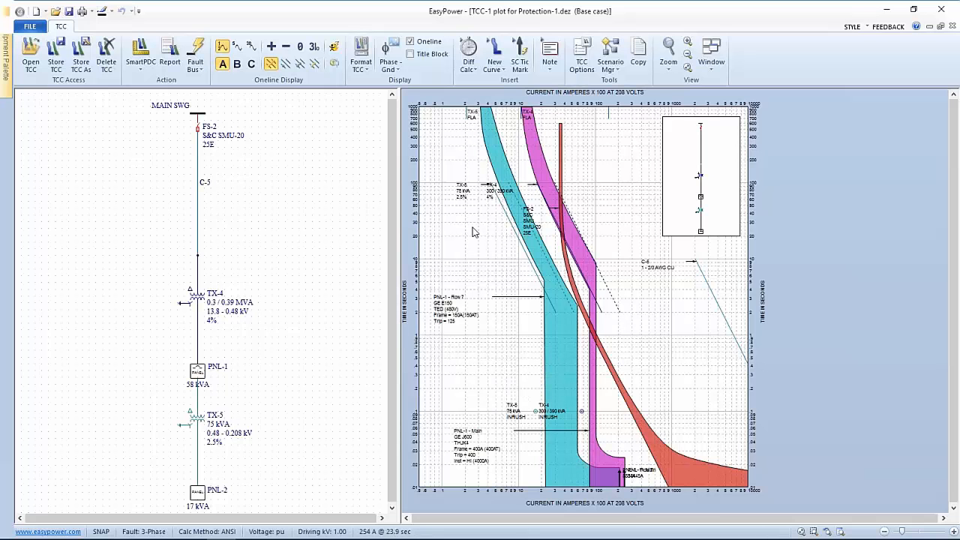
drag(464, 201, 460, 269)
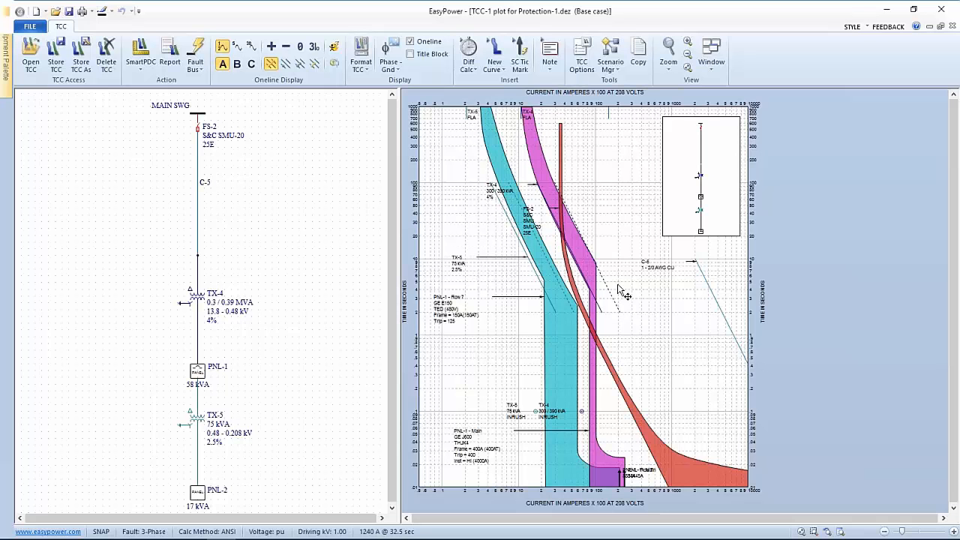
Step: Move the FS-2 label into clear space right of its curve's lower part and the PNL-1 - Row 7 label slightly lower
drag(541, 231, 696, 384)
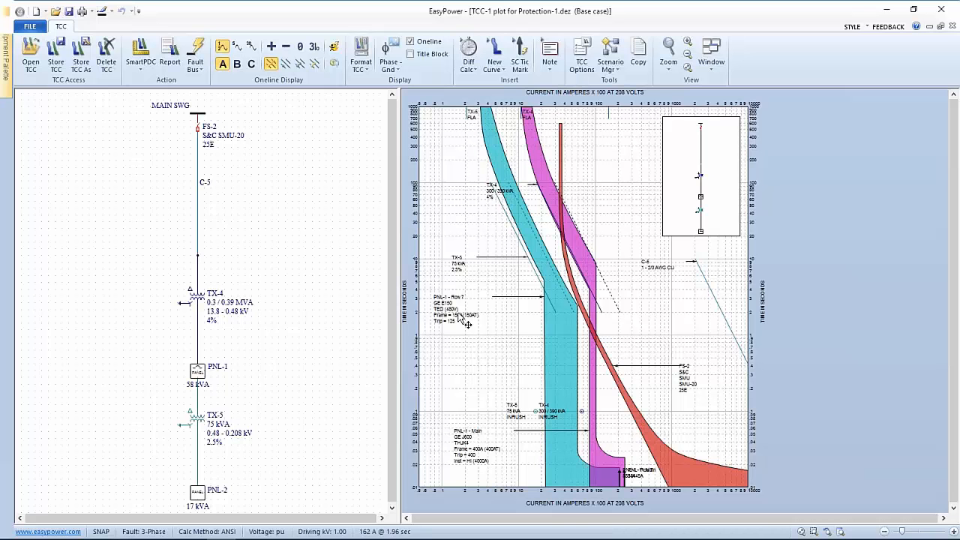
drag(462, 318, 453, 347)
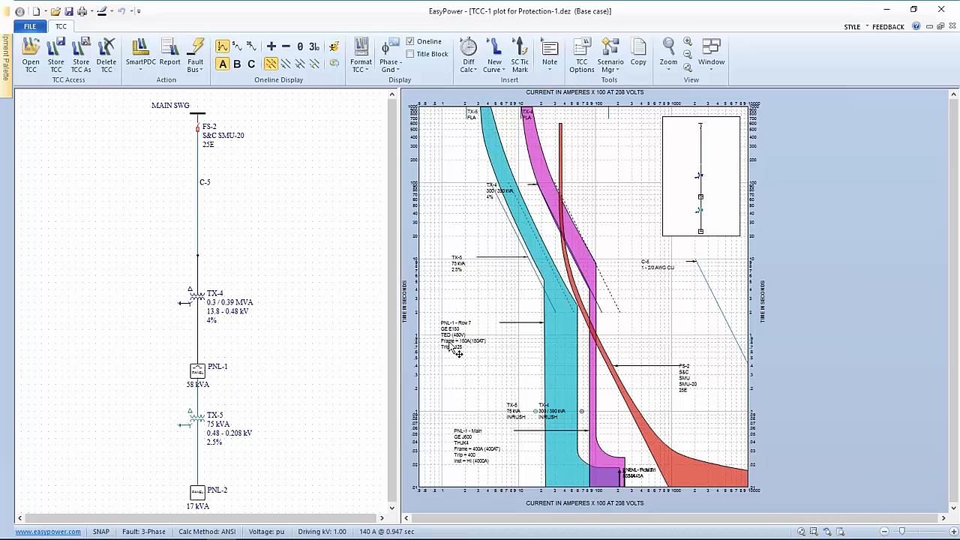
click(200, 492)
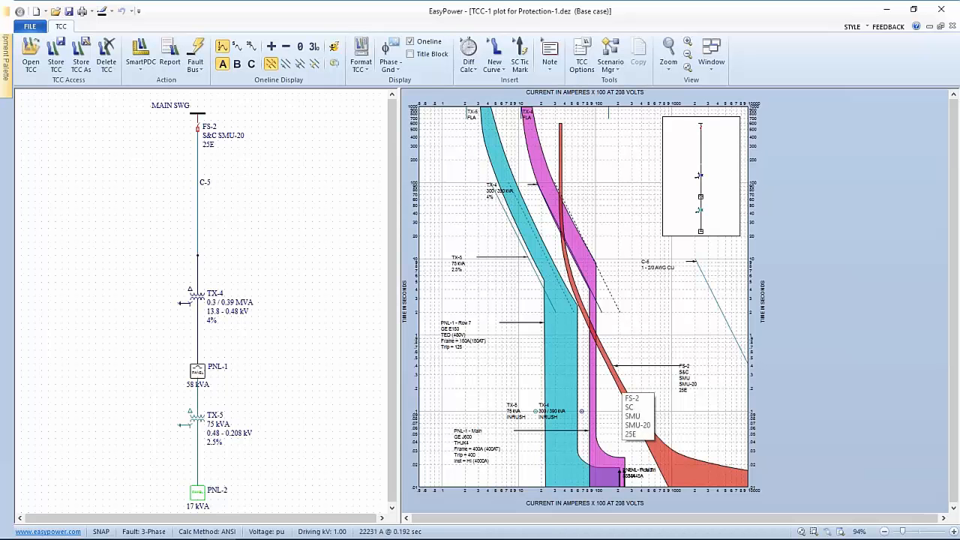
Step: In FS-2's short circuit data, keep TCC clipping on Use Momentary Current and add a tick mark for the interrupting current
double_click(622, 390)
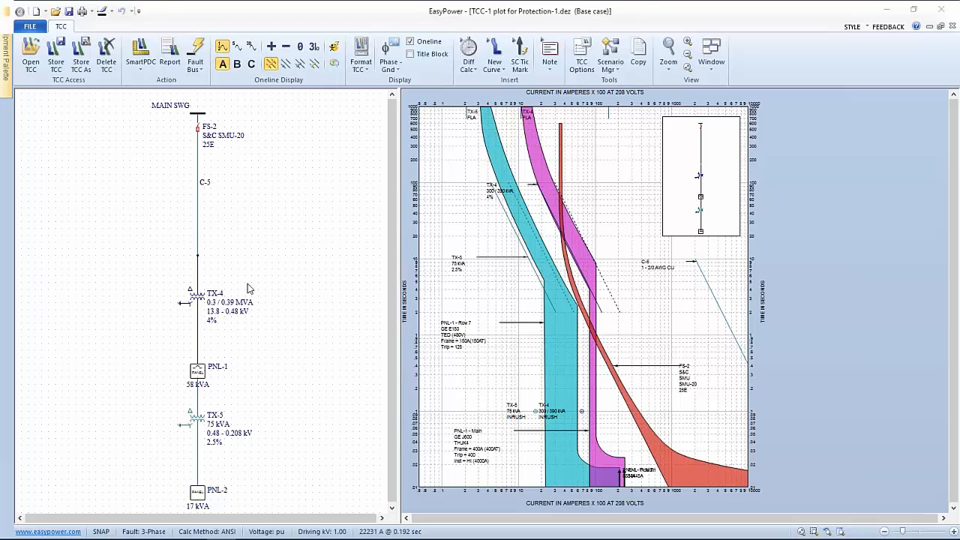
drag(149, 194, 548, 109)
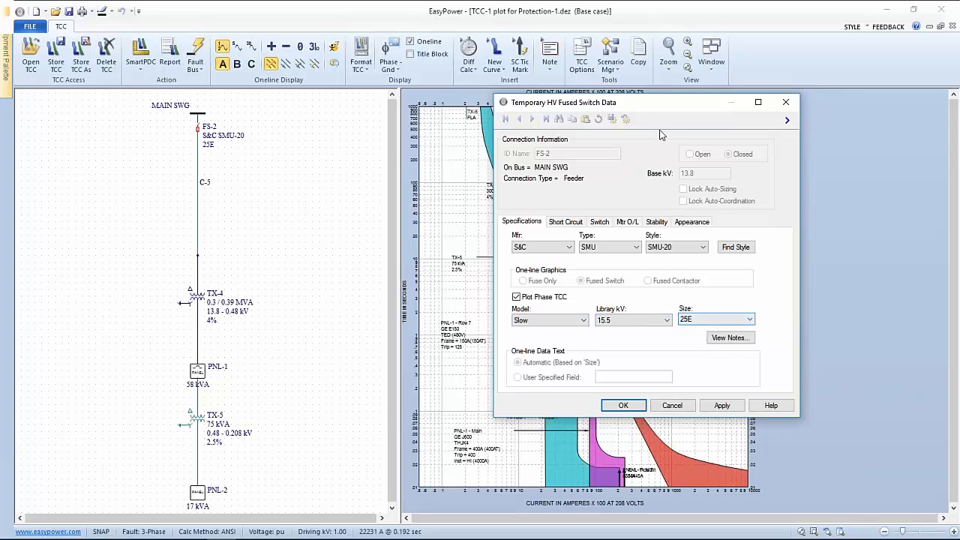
drag(660, 108, 439, 70)
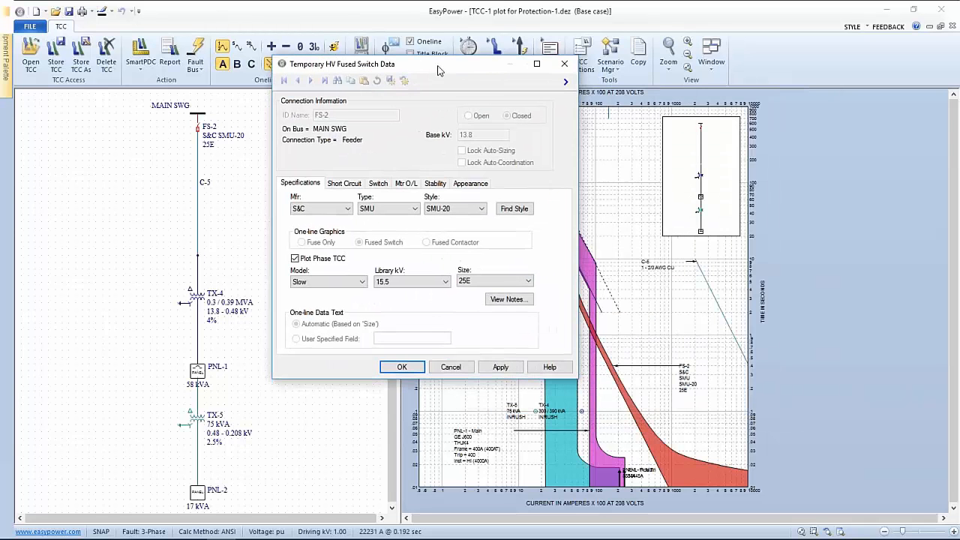
click(339, 187)
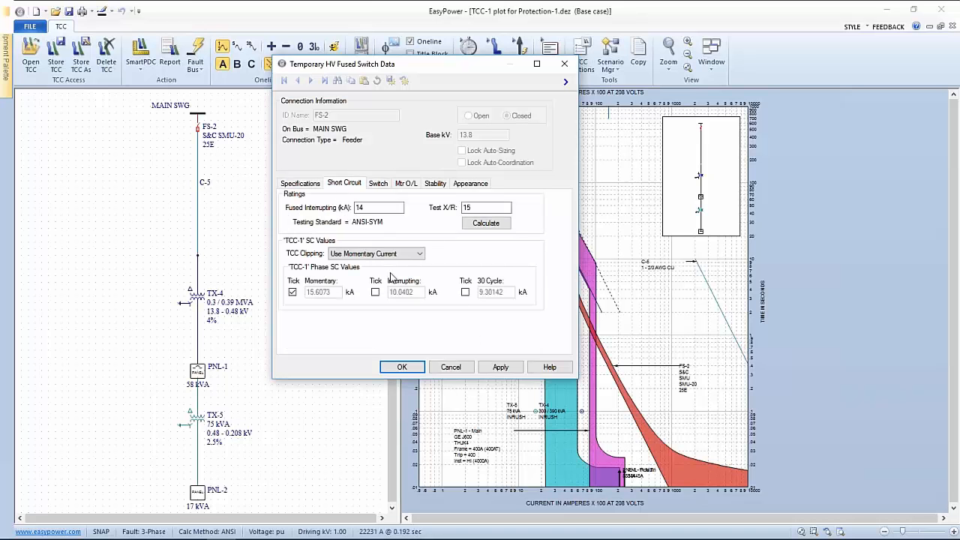
click(346, 257)
click(351, 256)
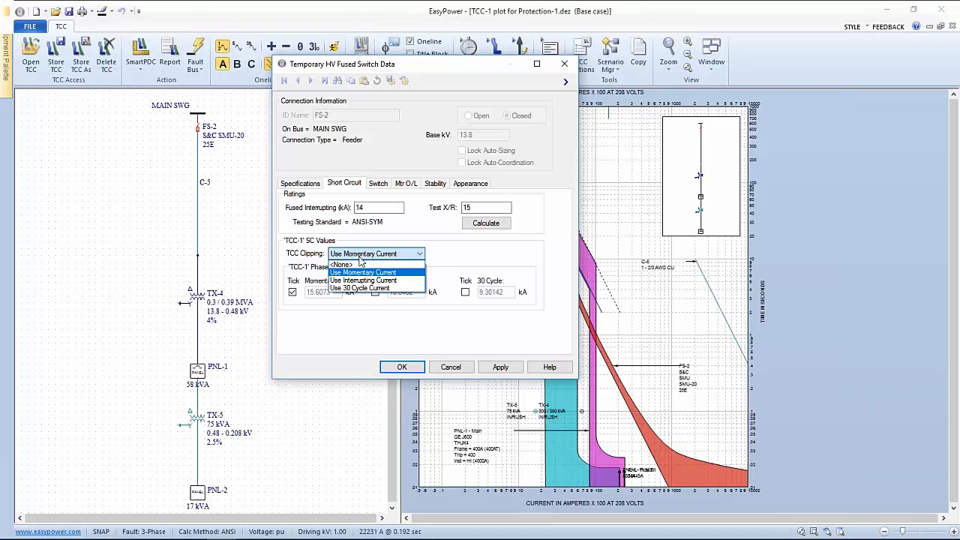
click(363, 271)
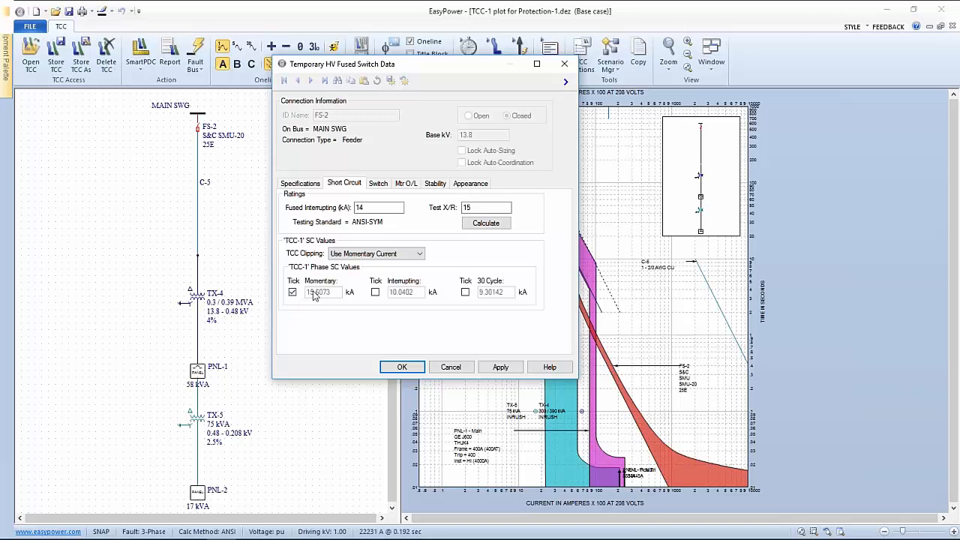
click(375, 293)
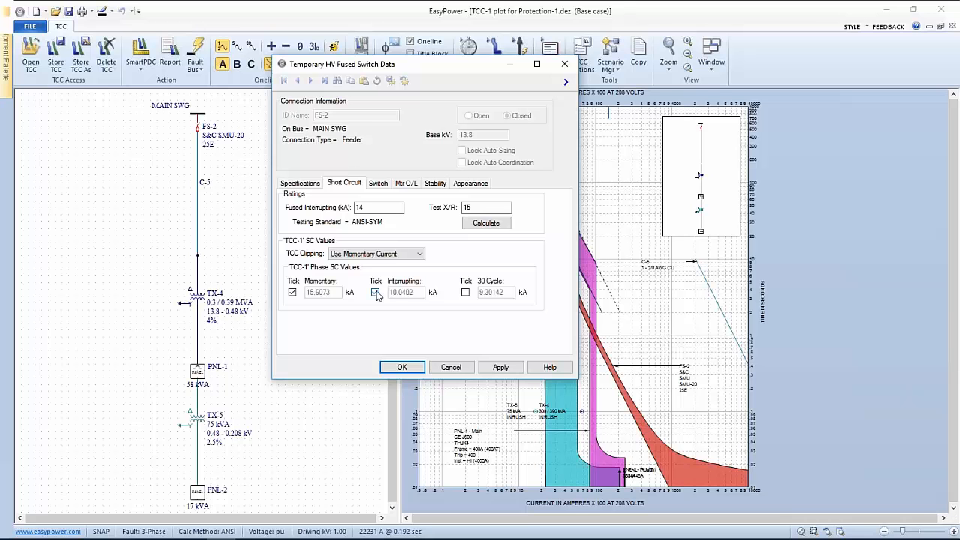
click(465, 293)
click(465, 293)
click(401, 367)
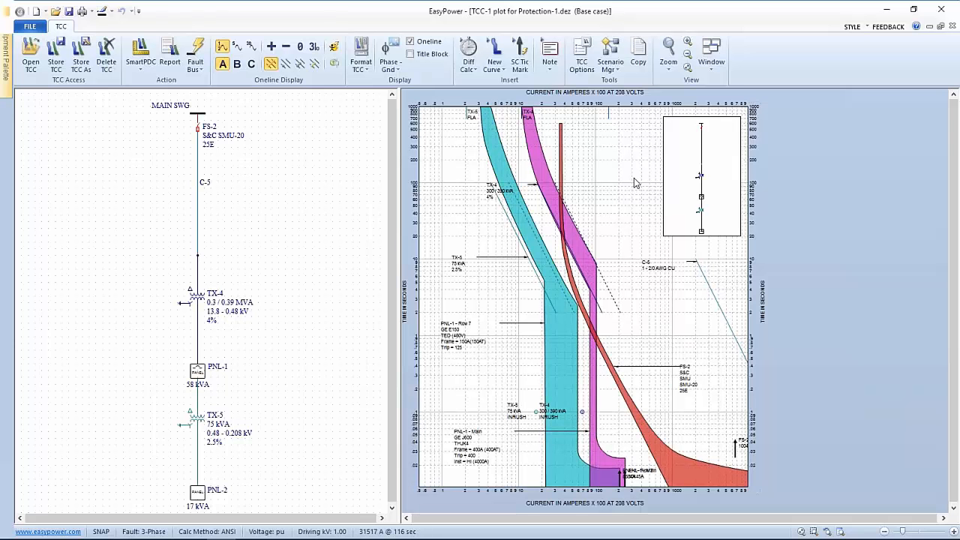
Step: Remove the momentary current tick mark from the FS-2 curve through its short circuit data
drag(623, 177, 645, 315)
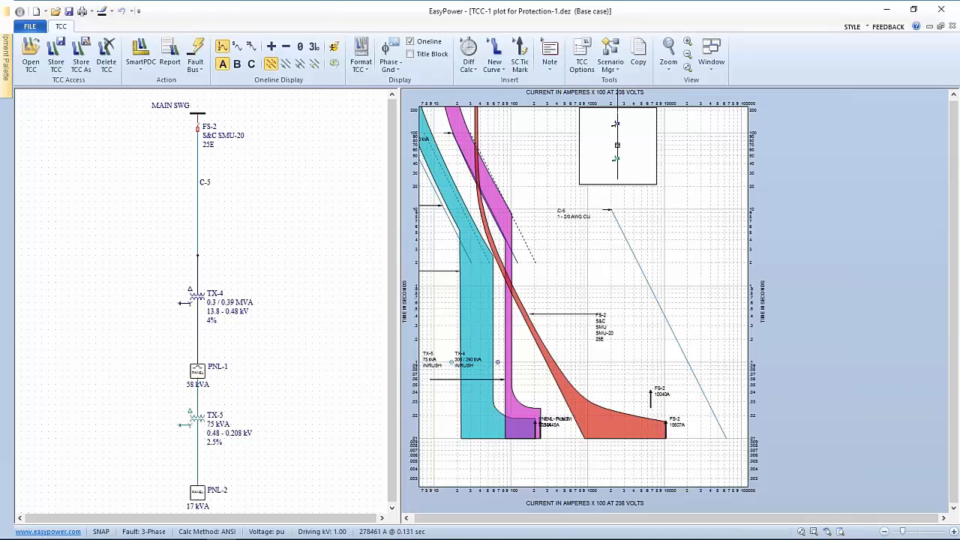
scroll(629, 381, up, 2)
scroll(593, 299, down, 1)
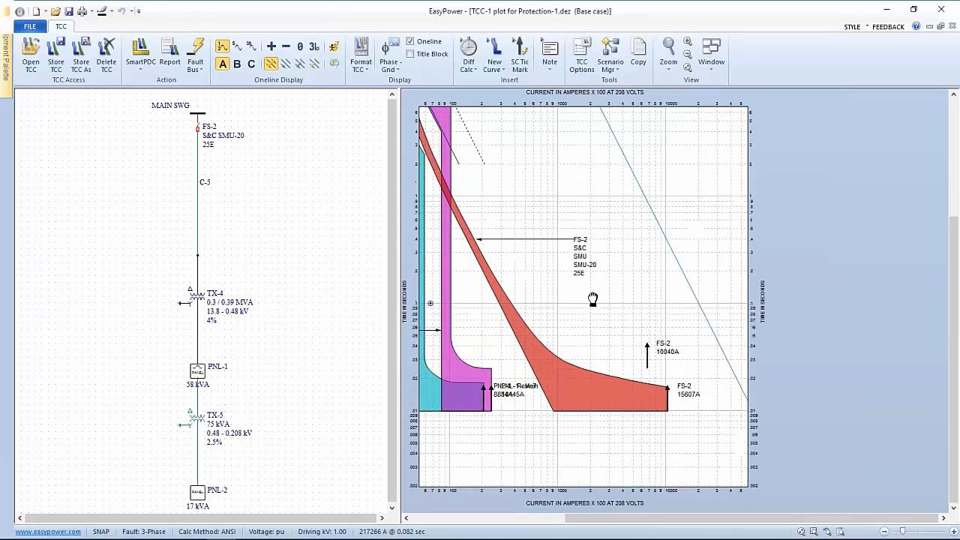
drag(592, 299, 620, 274)
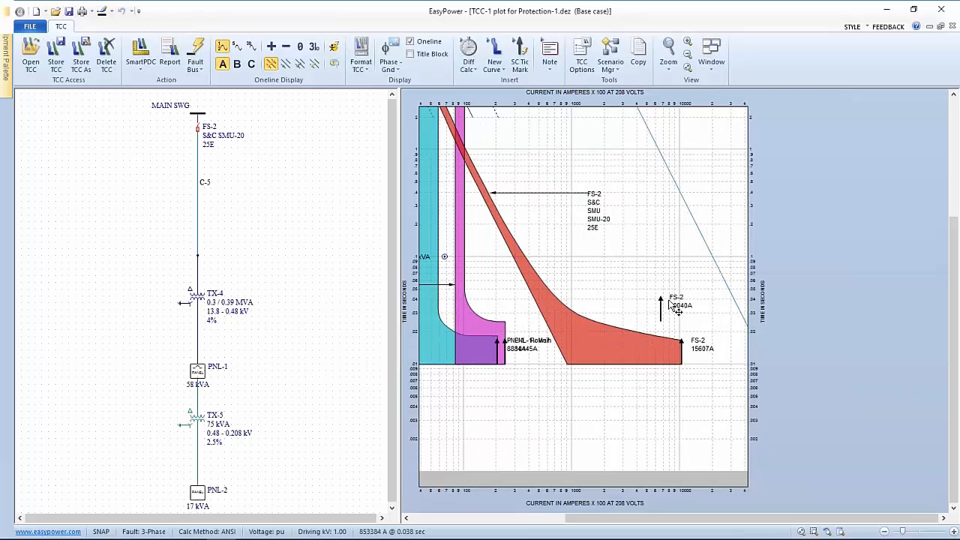
double_click(528, 276)
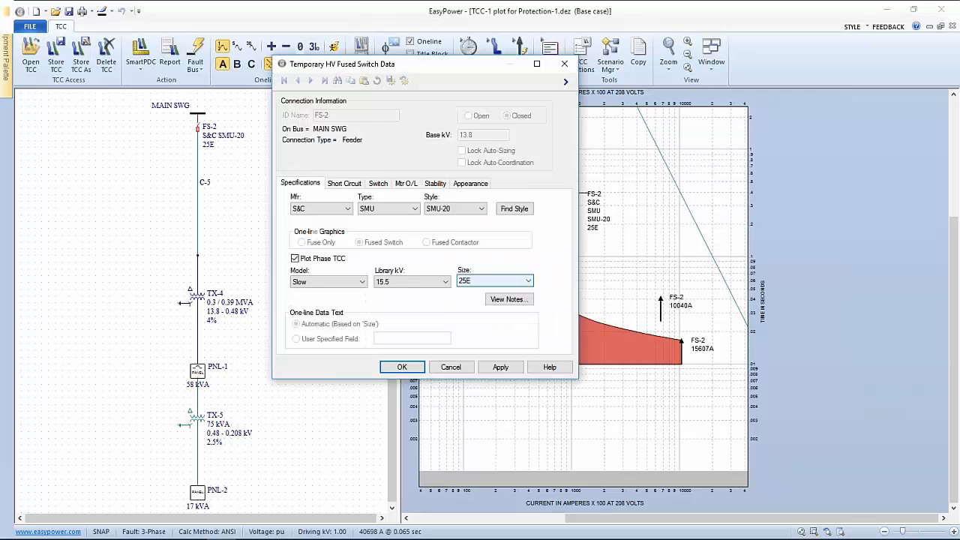
click(357, 184)
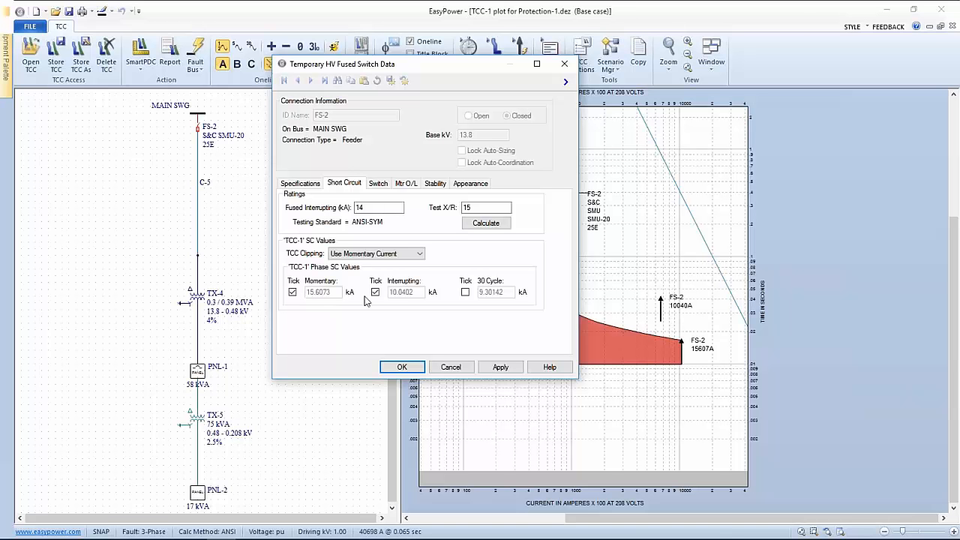
click(293, 293)
click(422, 369)
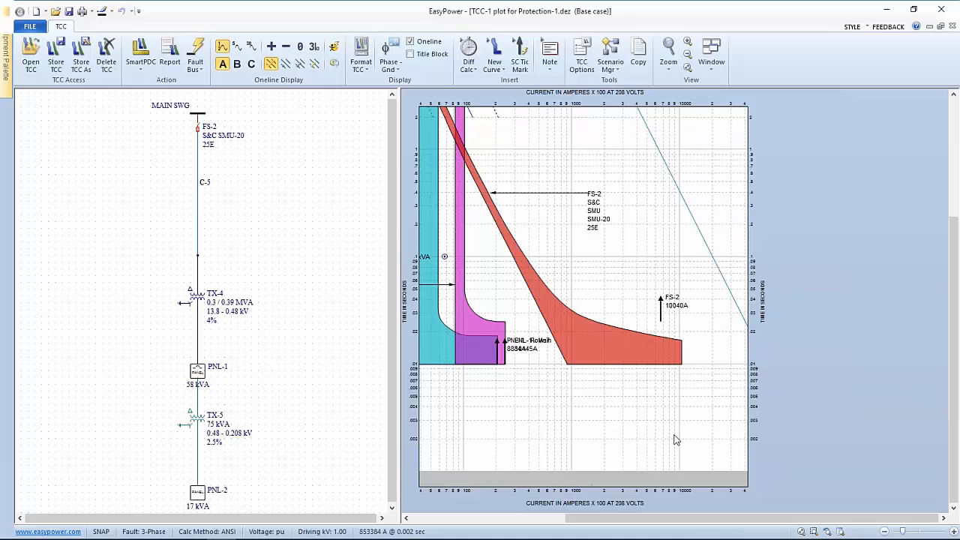
Step: Fault the PNL-2 bus from the one-line beside the TCC plot
drag(695, 369, 694, 528)
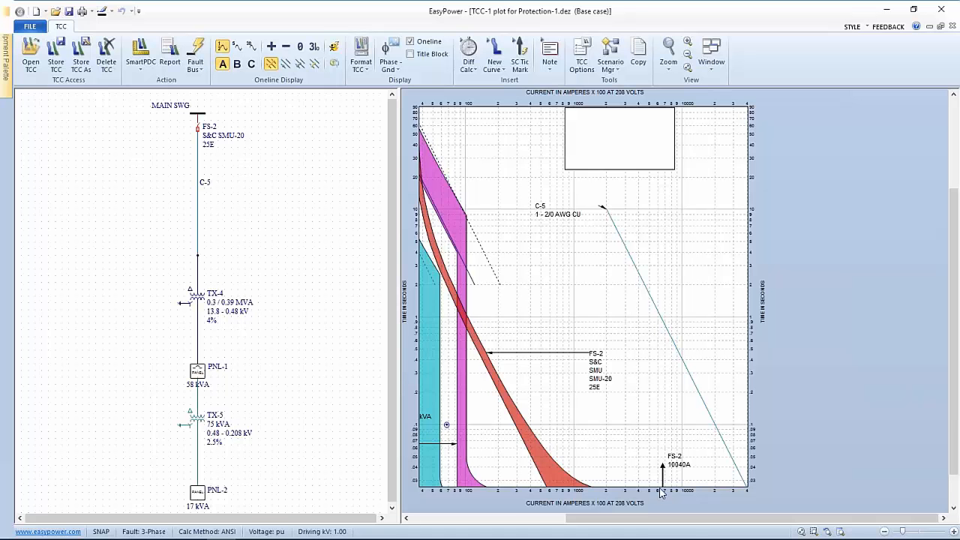
mouse_move(661, 493)
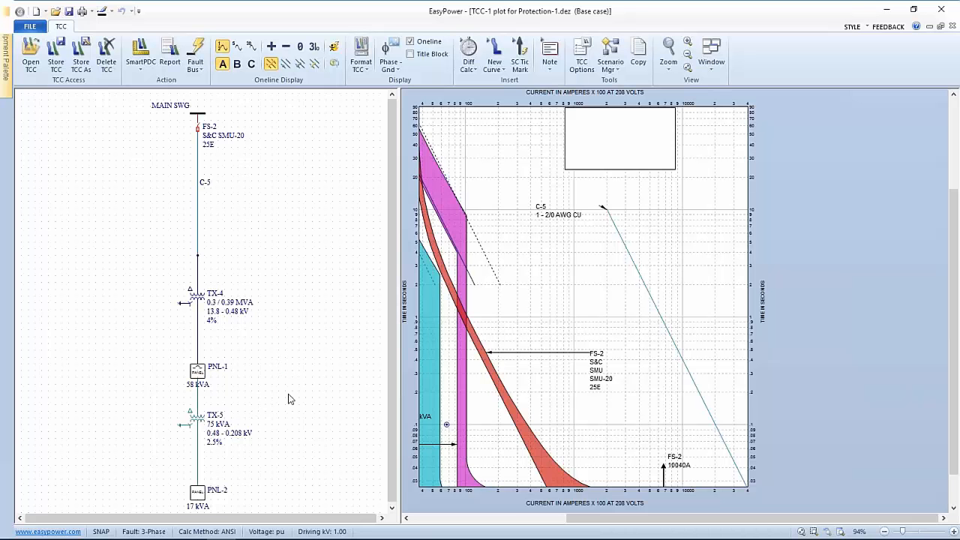
click(199, 492)
click(196, 54)
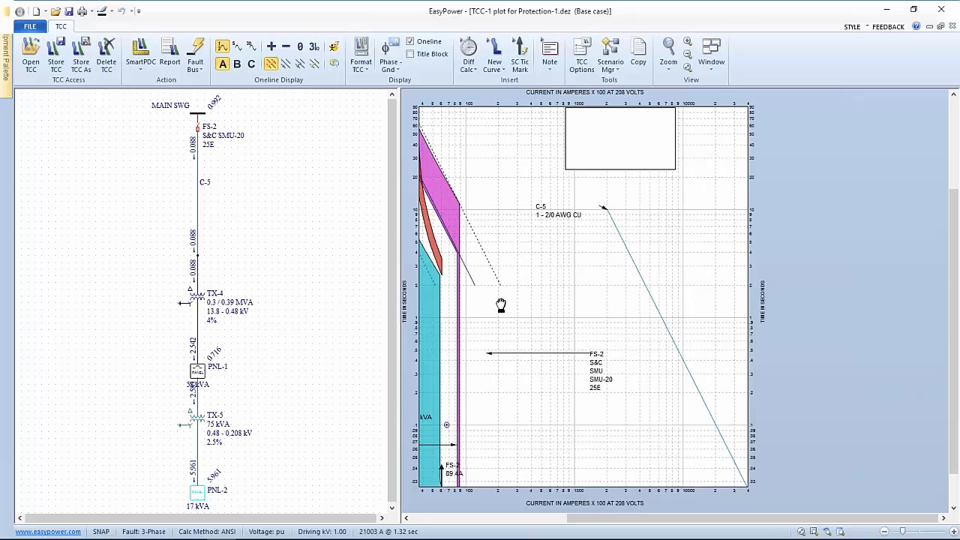
Step: Insert an arcing current tick mark on the PNL-1 - Row 7 curve and raise it to just below the 1-second line
drag(501, 306, 602, 206)
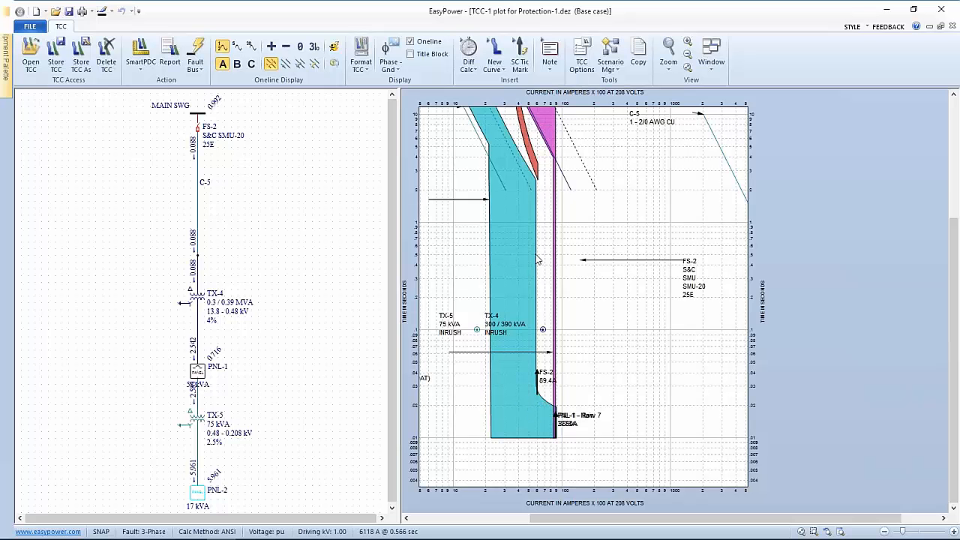
drag(459, 404, 539, 371)
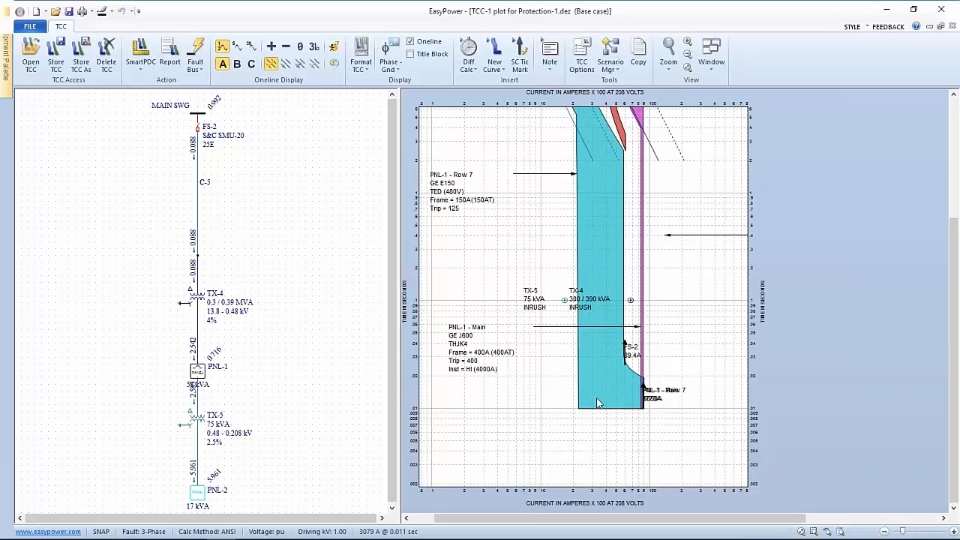
right_click(603, 372)
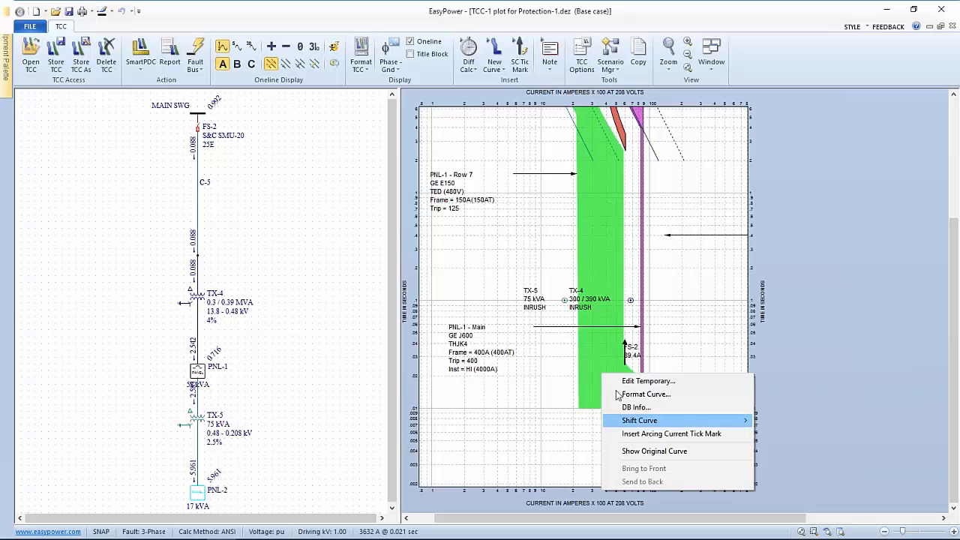
click(641, 433)
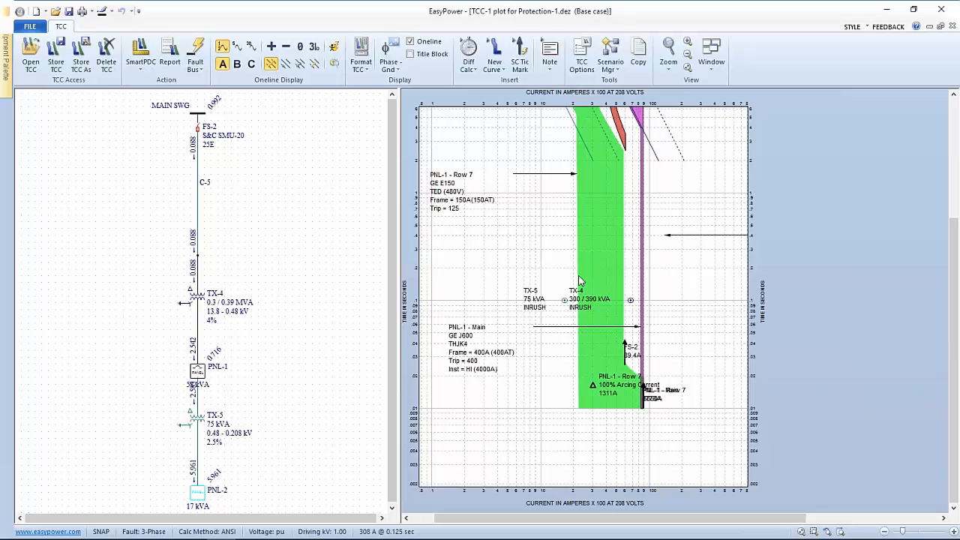
right_click(597, 242)
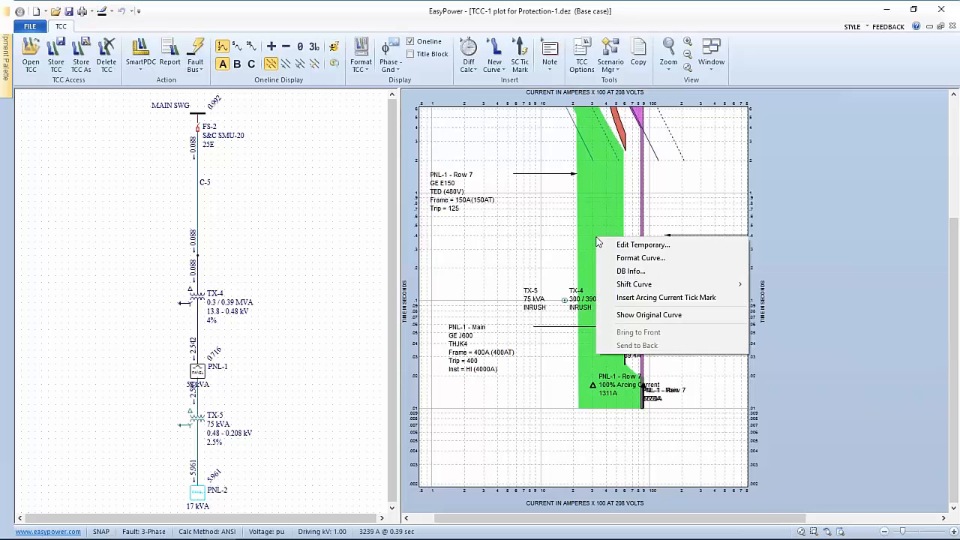
click(620, 302)
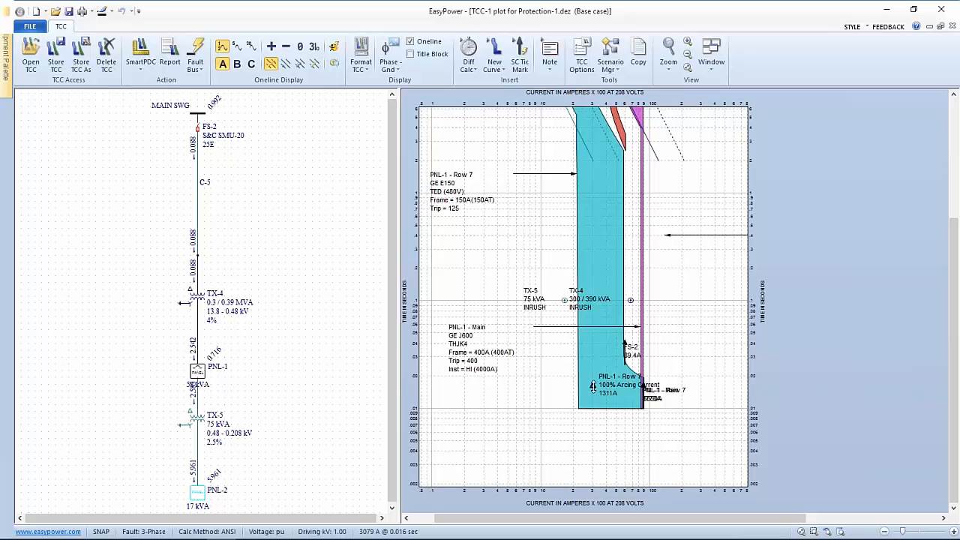
mouse_move(593, 386)
mouse_down()
mouse_move(587, 156)
mouse_move(590, 209)
mouse_up()
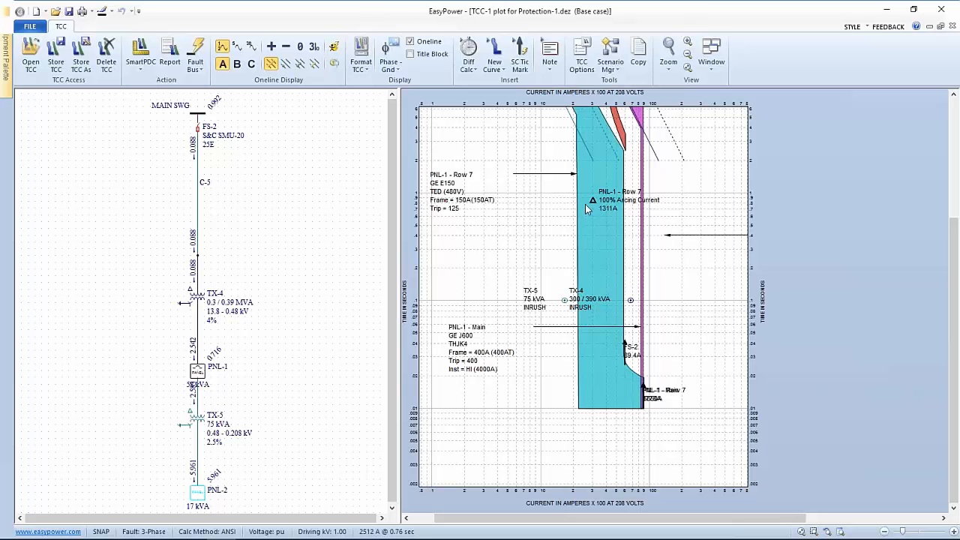
scroll(547, 204, up, 2)
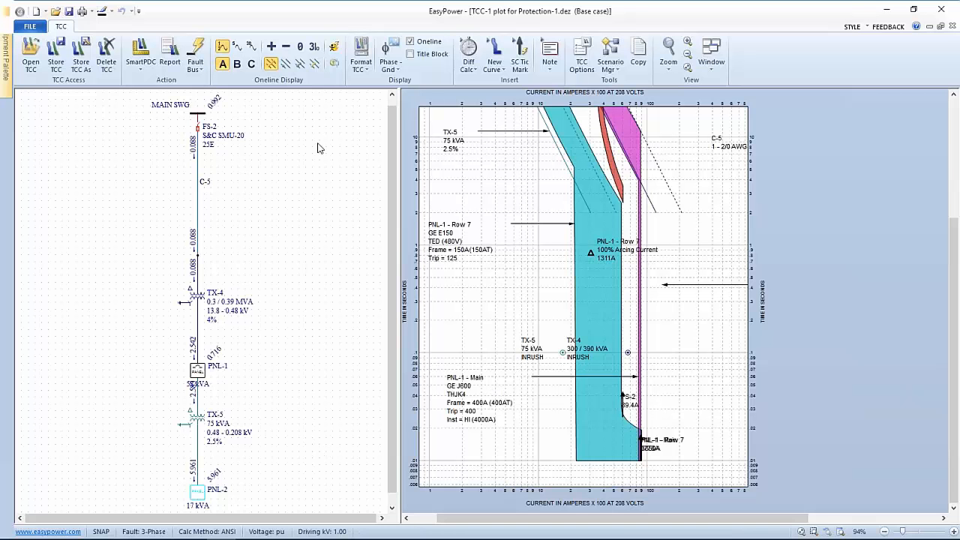
Step: Show the arc flash hazard results at PNL-2 and raise the arcing current tick mark to about 7 s
click(334, 47)
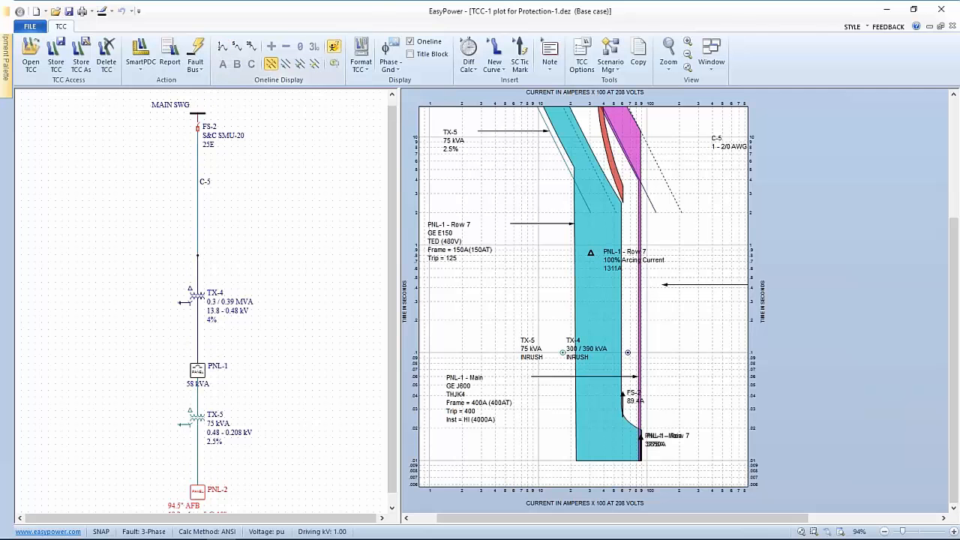
drag(266, 405, 279, 335)
scroll(100, 353, down, 1)
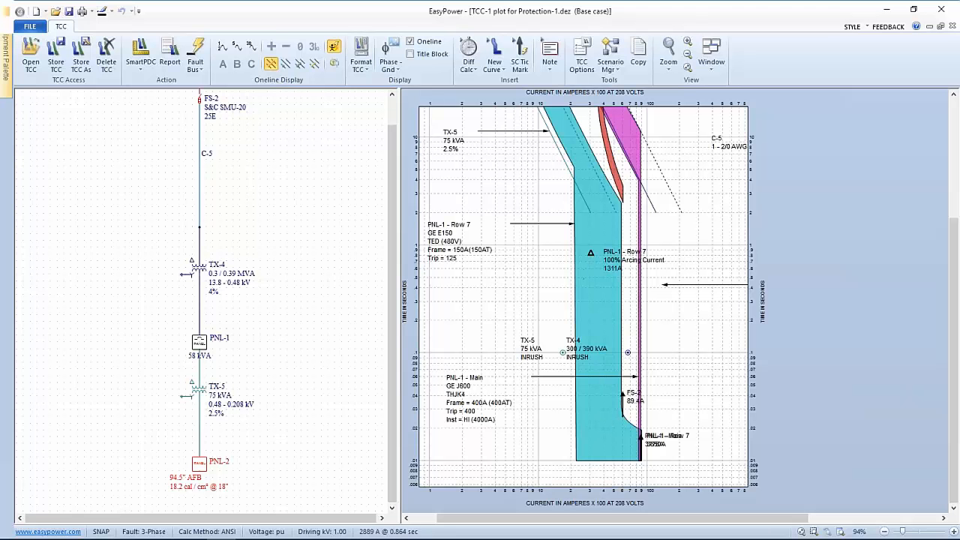
drag(591, 254, 593, 147)
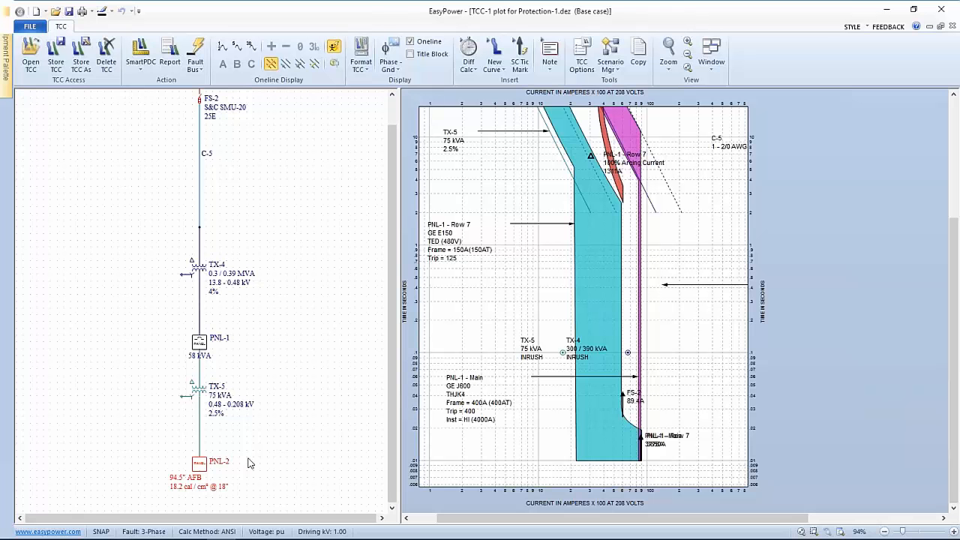
click(201, 465)
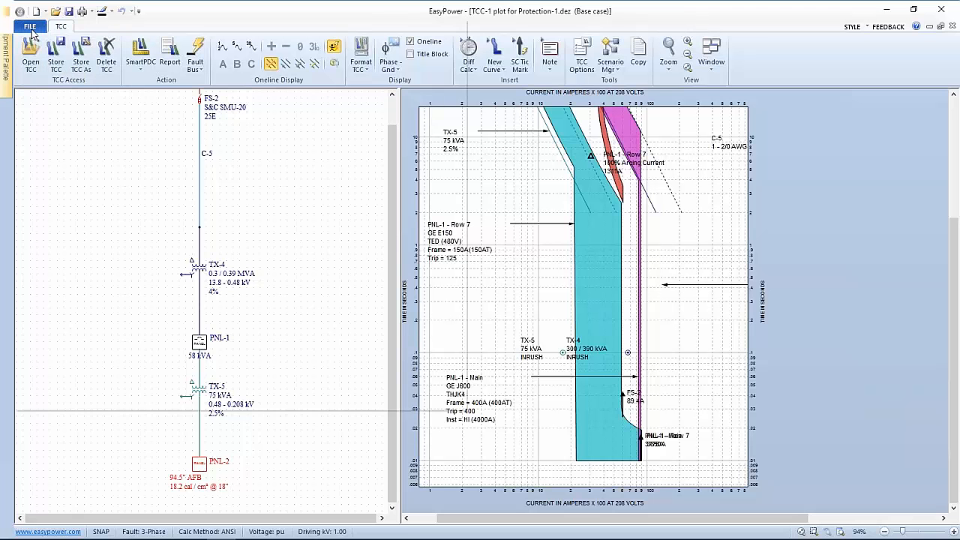
Step: Close the TCC-1 plot without storing it and return to Database Edit, saving all temporary changes to the database
click(31, 30)
click(50, 380)
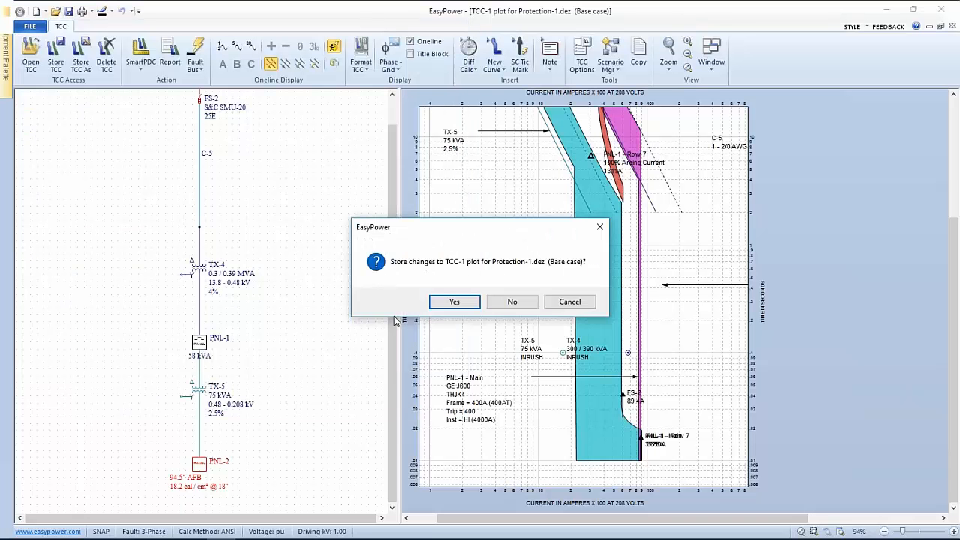
click(509, 302)
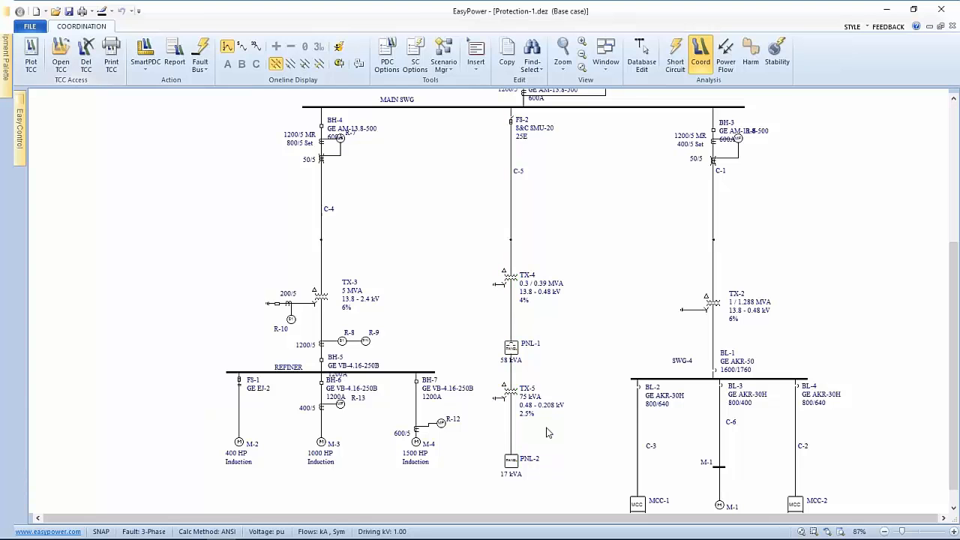
click(642, 57)
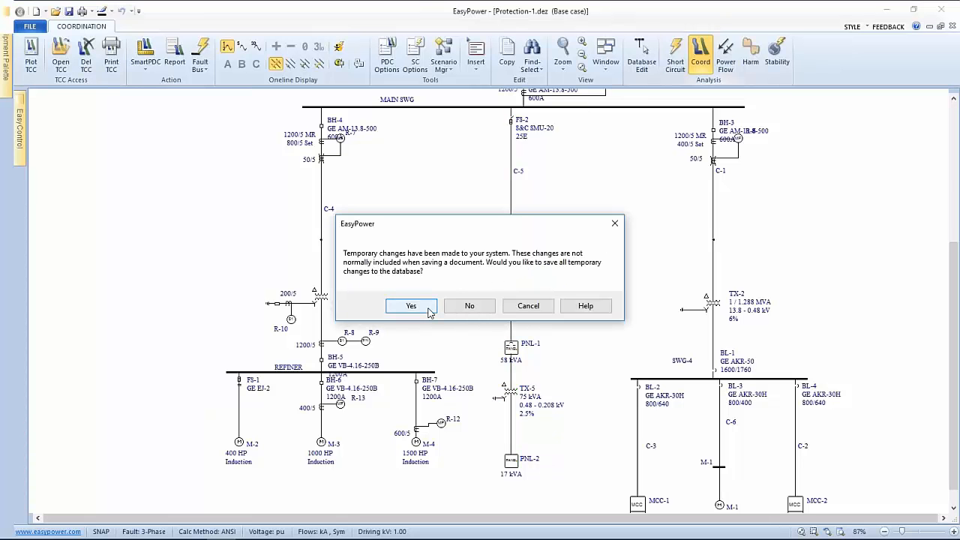
click(428, 311)
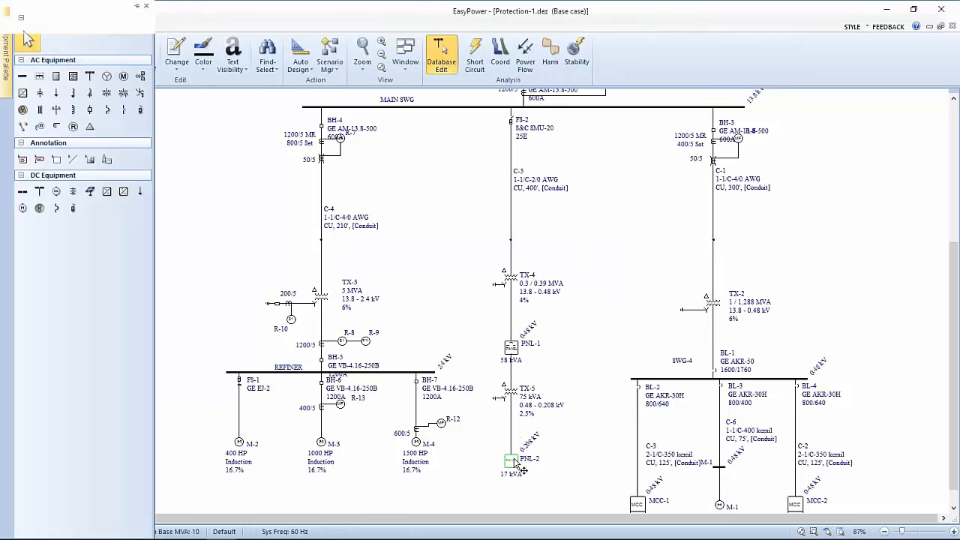
Step: Set panel PNL-2's incoming device type to Main Fuse and its incoming branch to transformer TX-5
double_click(516, 463)
click(327, 178)
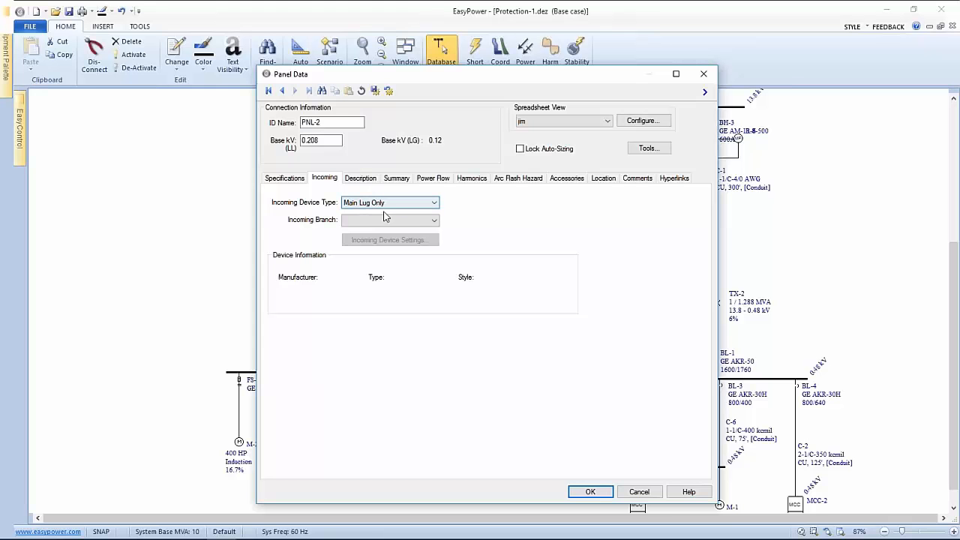
click(419, 221)
click(419, 221)
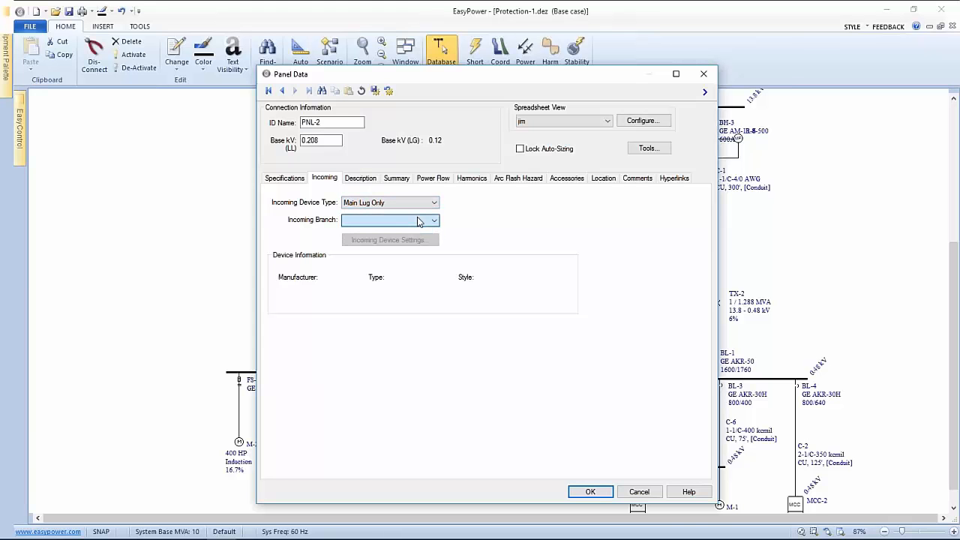
click(422, 203)
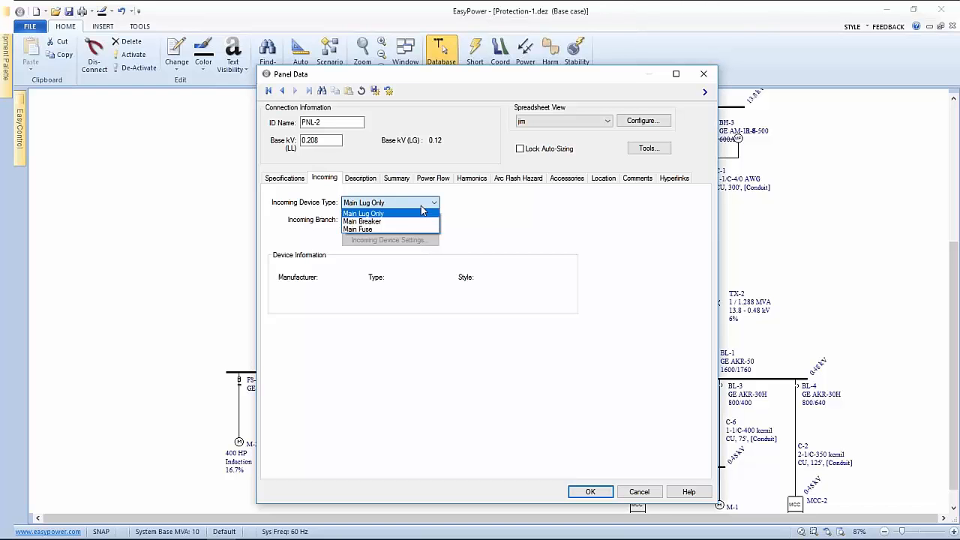
click(404, 229)
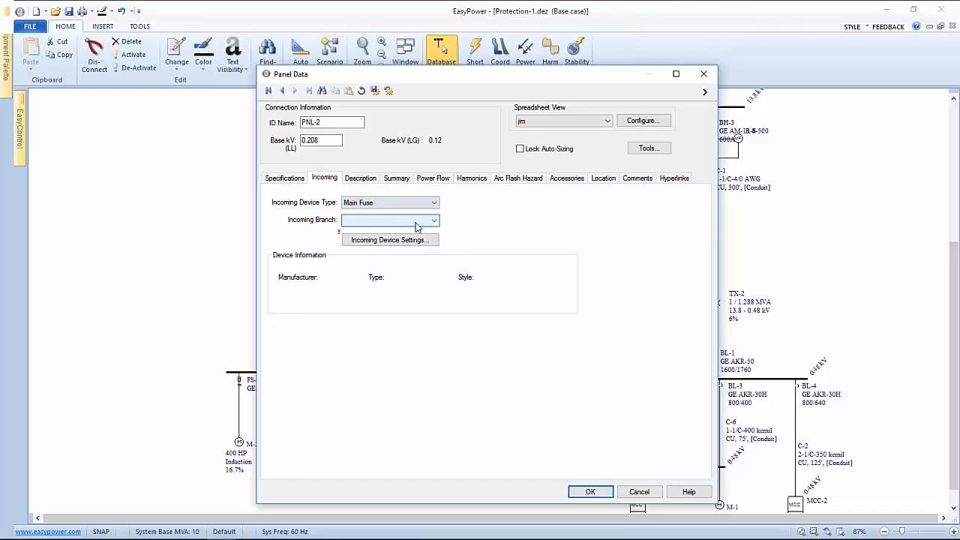
click(411, 220)
click(411, 230)
Step: Specify PNL-2's incoming fused switch as manufacturer (Generic), type Std, style RK-5, size 100A
click(390, 240)
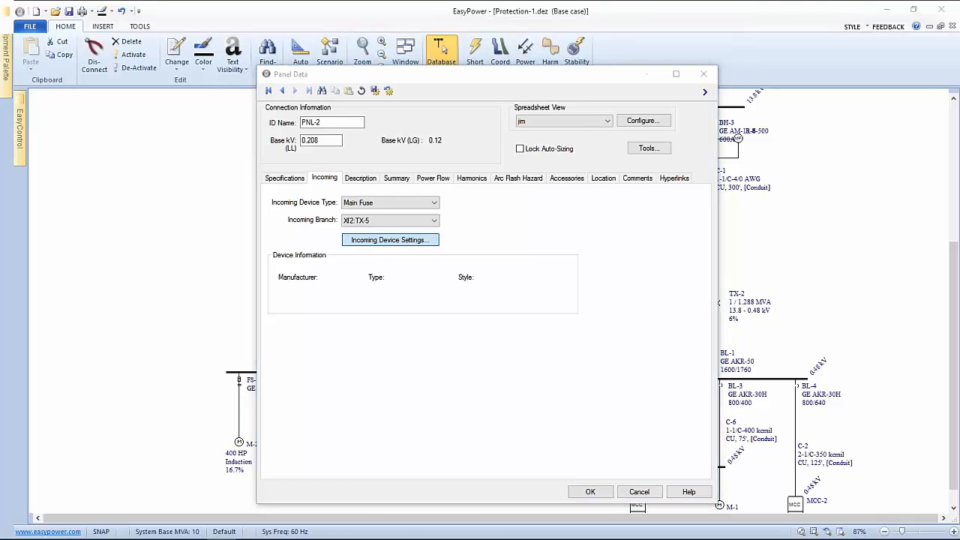
click(346, 208)
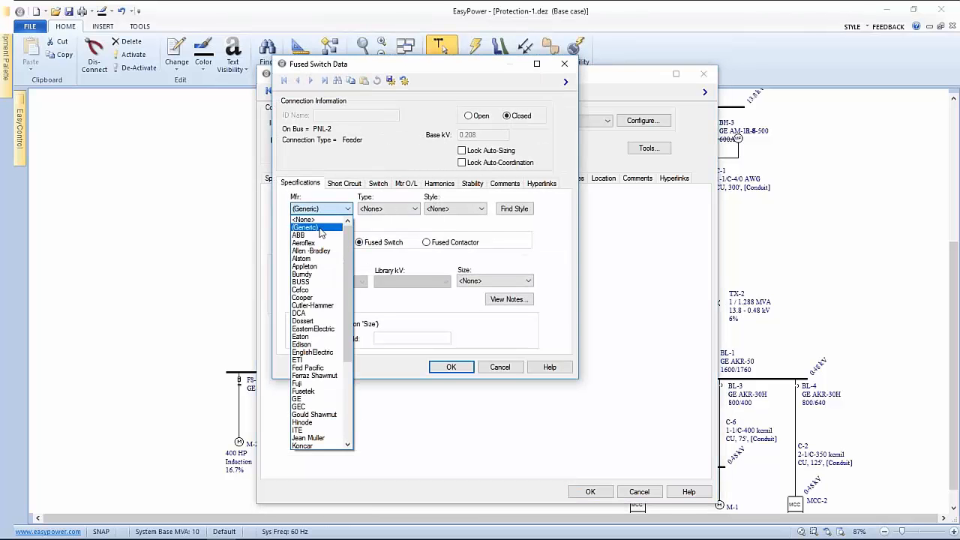
click(322, 225)
click(455, 208)
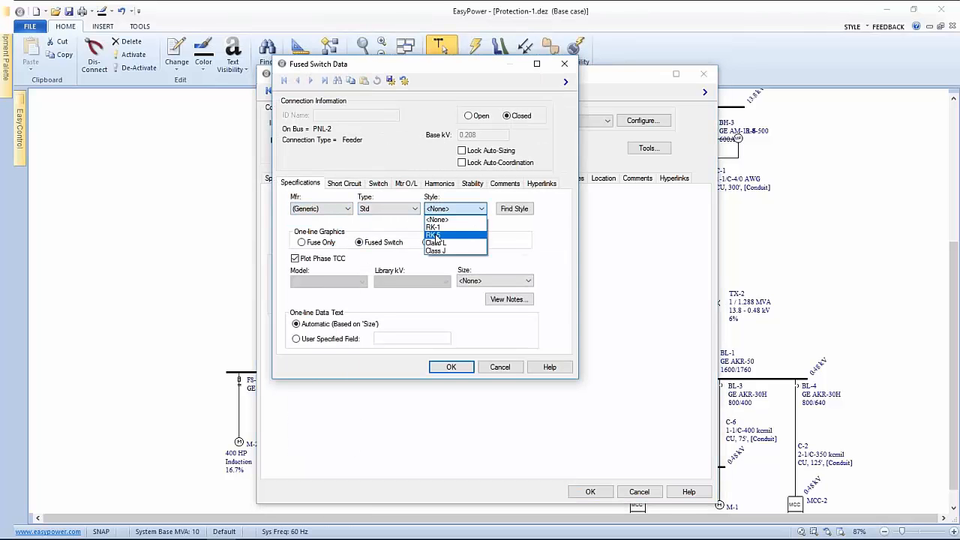
click(445, 250)
click(514, 281)
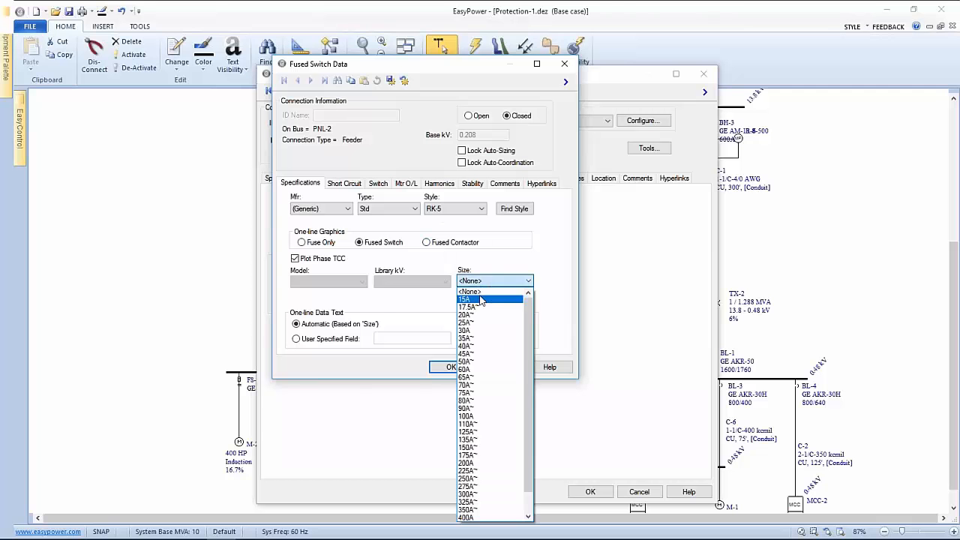
click(477, 417)
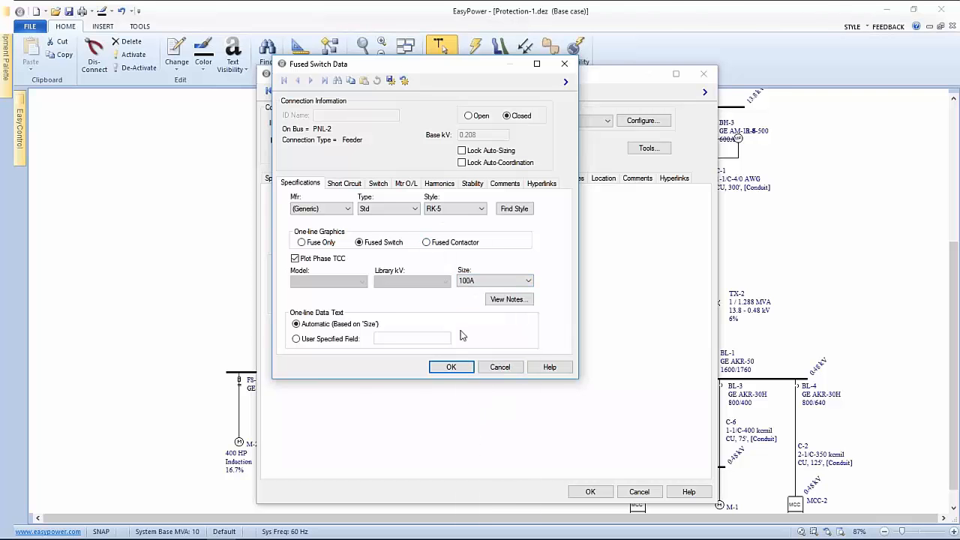
Step: Calculate the main fuse's short circuit ratings, and accept the fuse and PNL-2 panel data
click(357, 184)
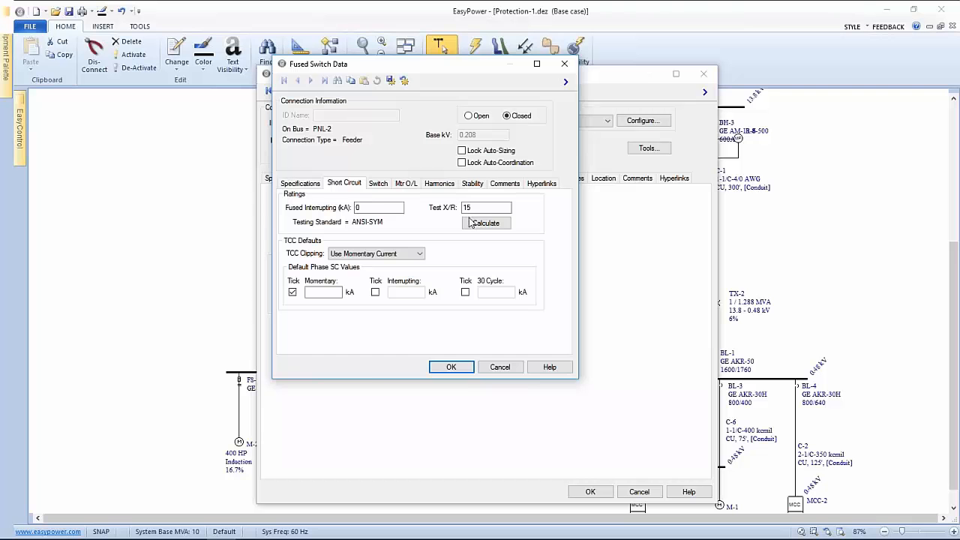
click(474, 224)
click(453, 367)
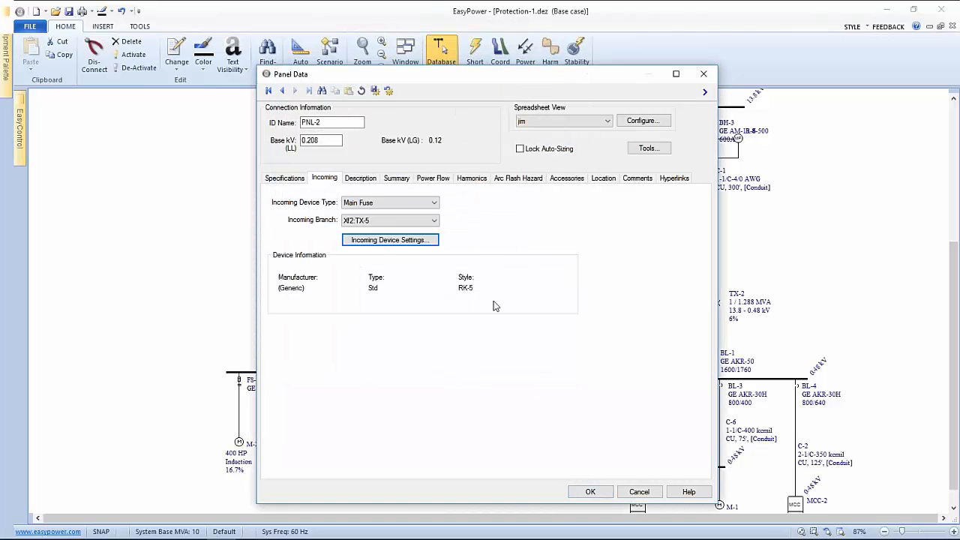
click(603, 491)
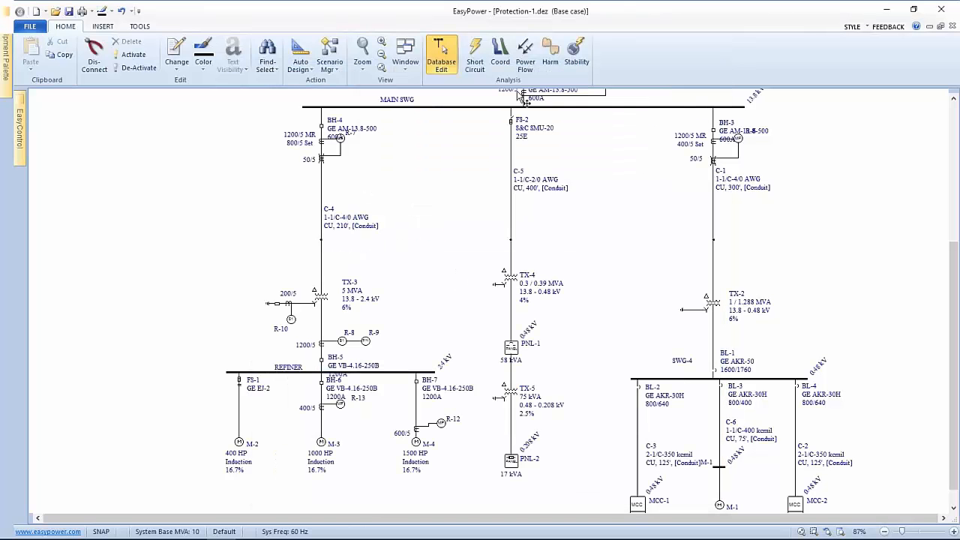
Step: In the Short Circuit analysis options, set the worst-case arc flash hazards output to Including Main
click(466, 61)
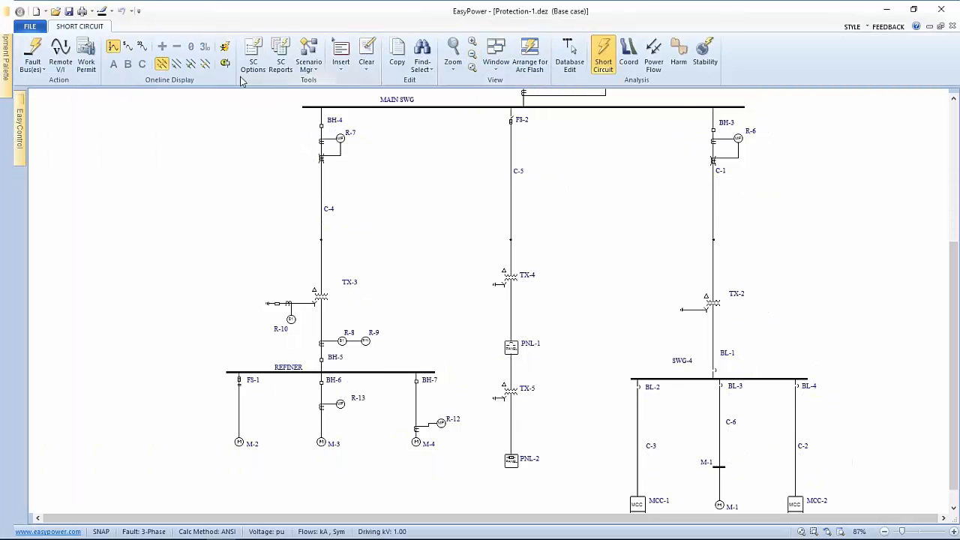
click(253, 56)
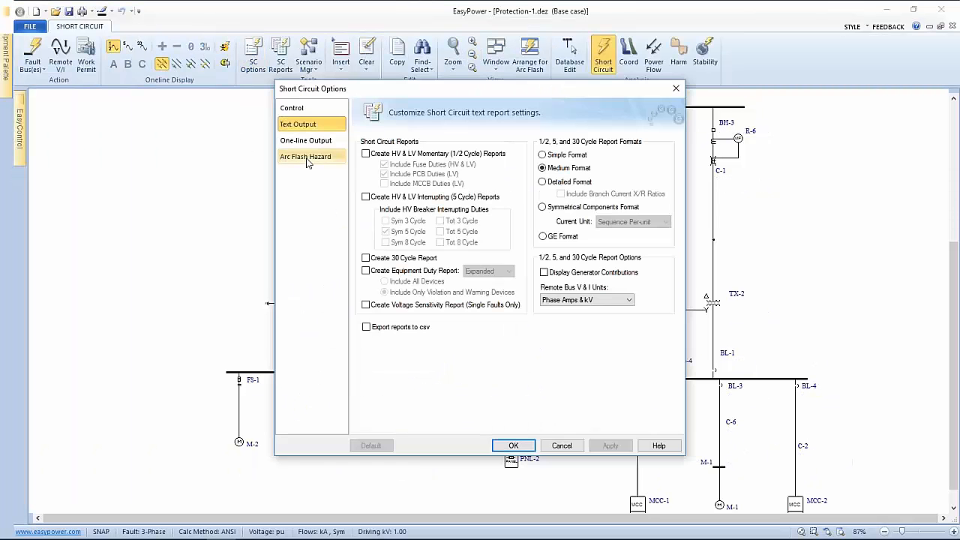
click(305, 156)
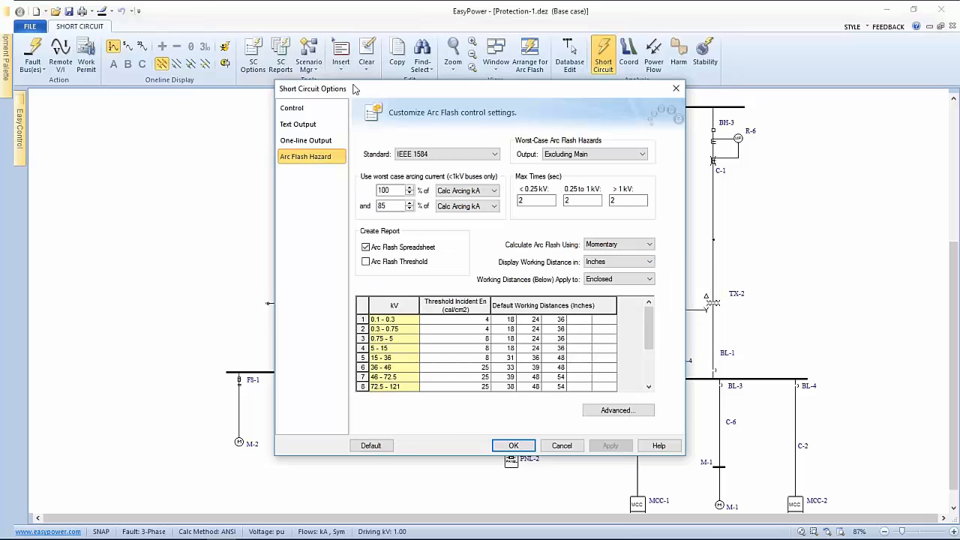
drag(355, 88, 279, 66)
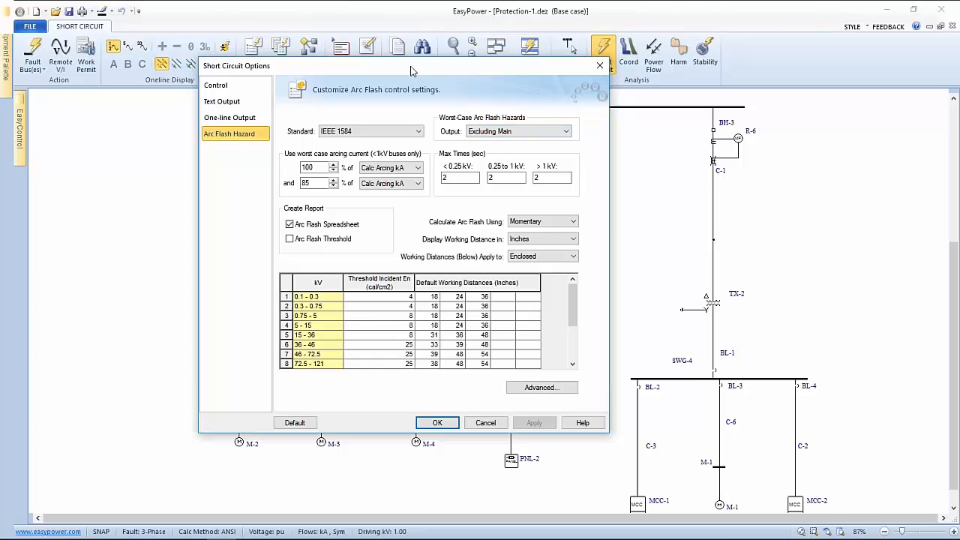
drag(411, 71, 346, 57)
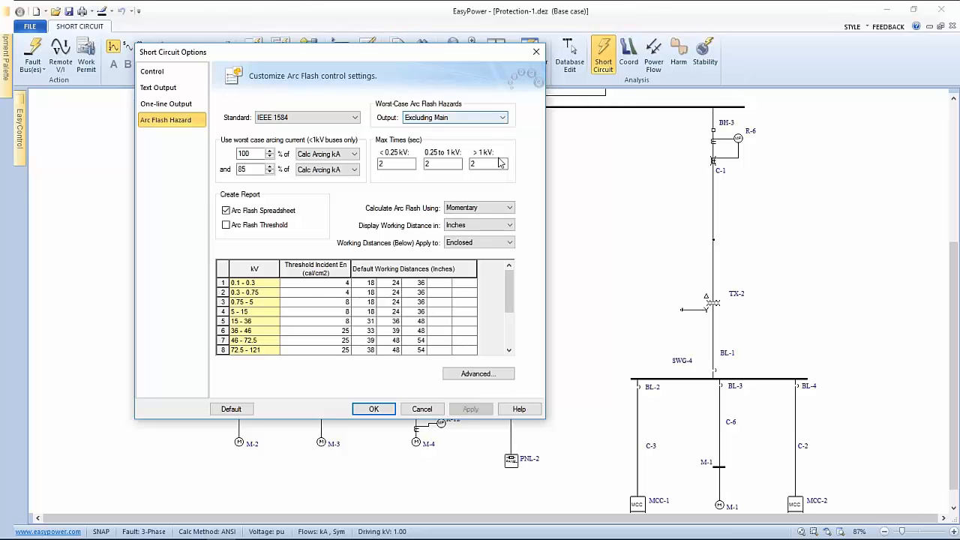
click(502, 118)
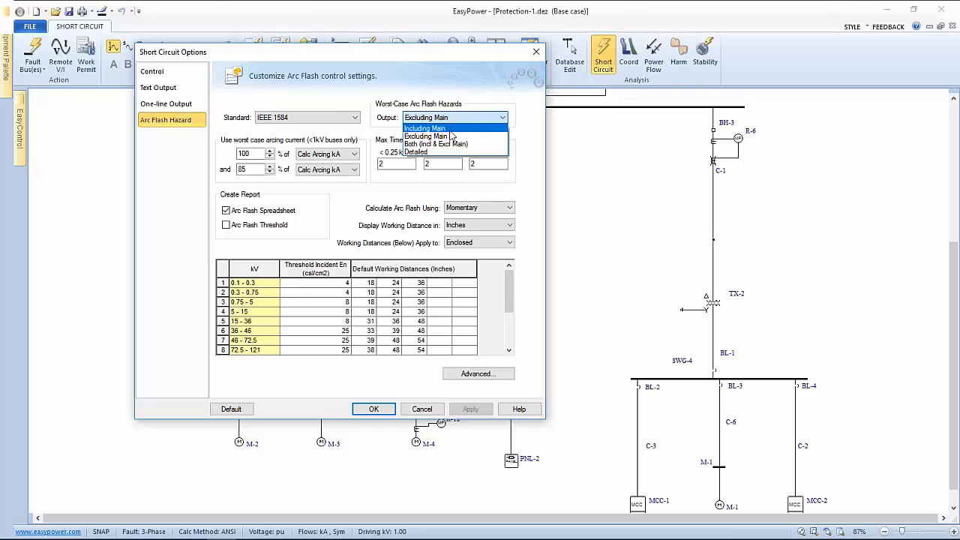
click(451, 132)
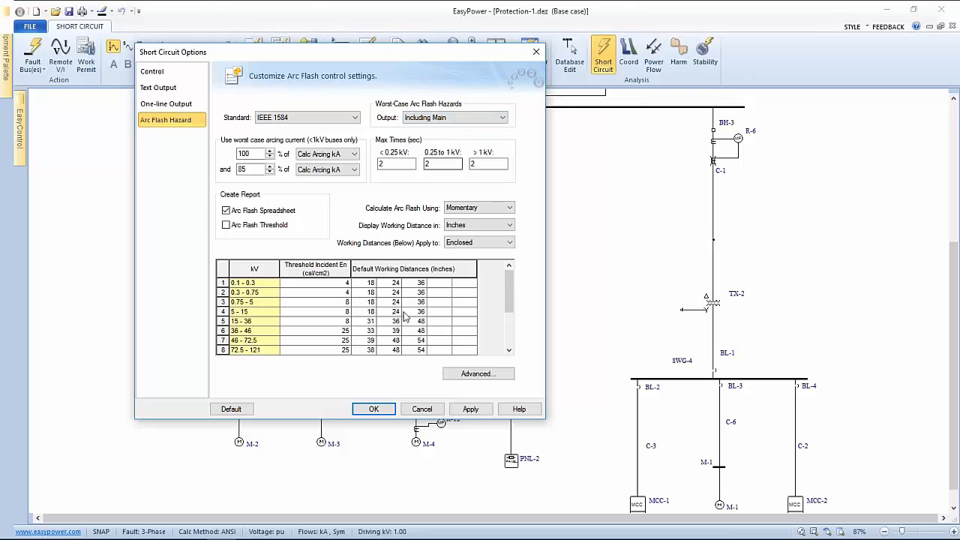
click(374, 409)
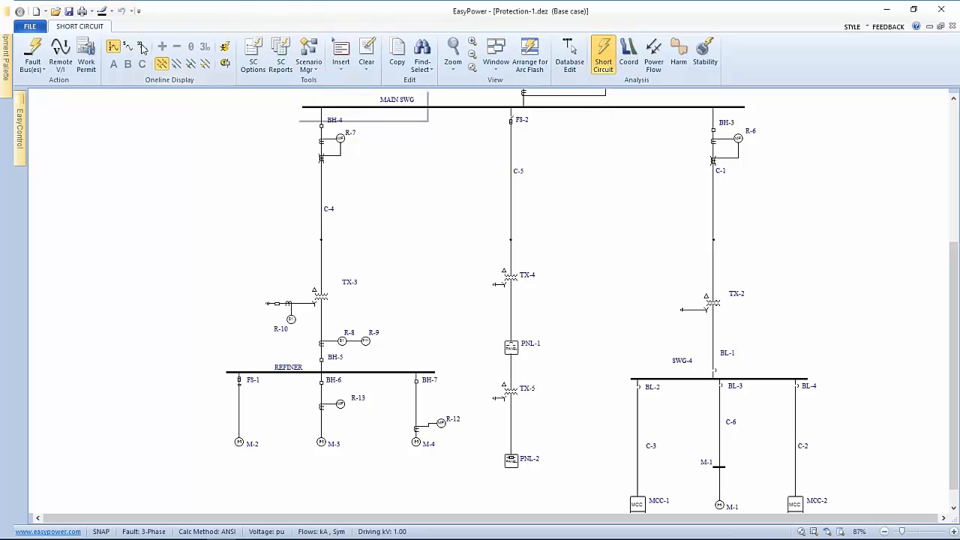
Step: Fault the PNL-2 bus and show its arc flash hazard results on the one-line
click(512, 458)
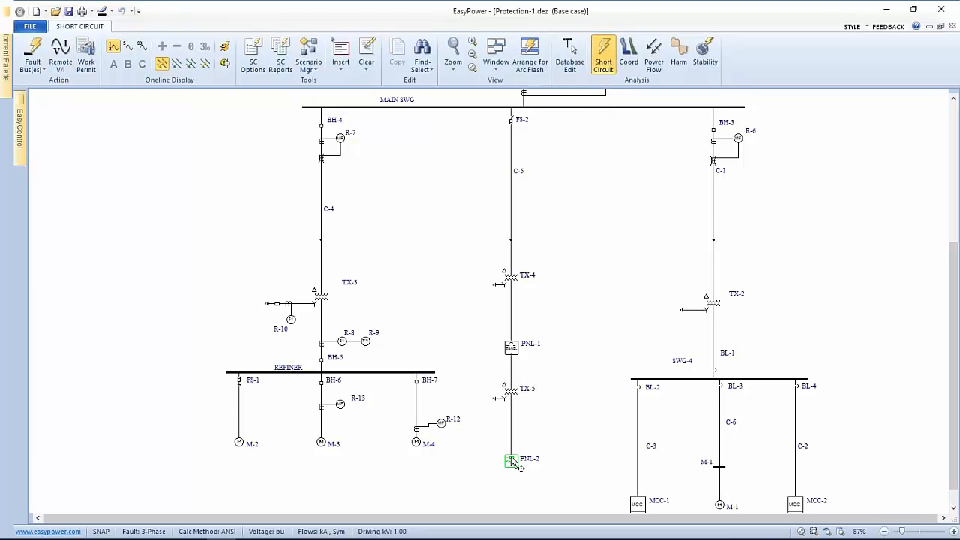
click(224, 46)
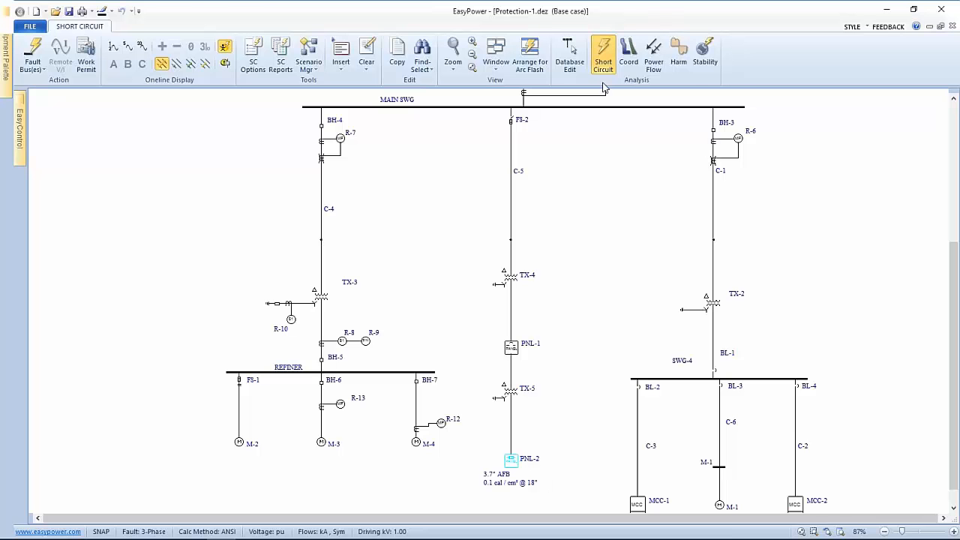
Step: Plot the time-current curves for the branch from FS-2 down to PNL-2 in Coordination
click(626, 57)
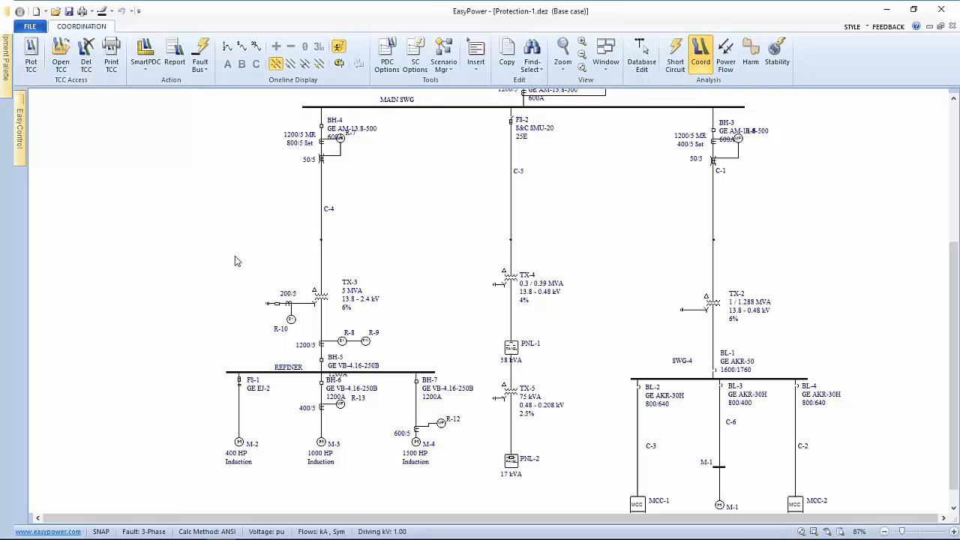
drag(551, 480, 483, 108)
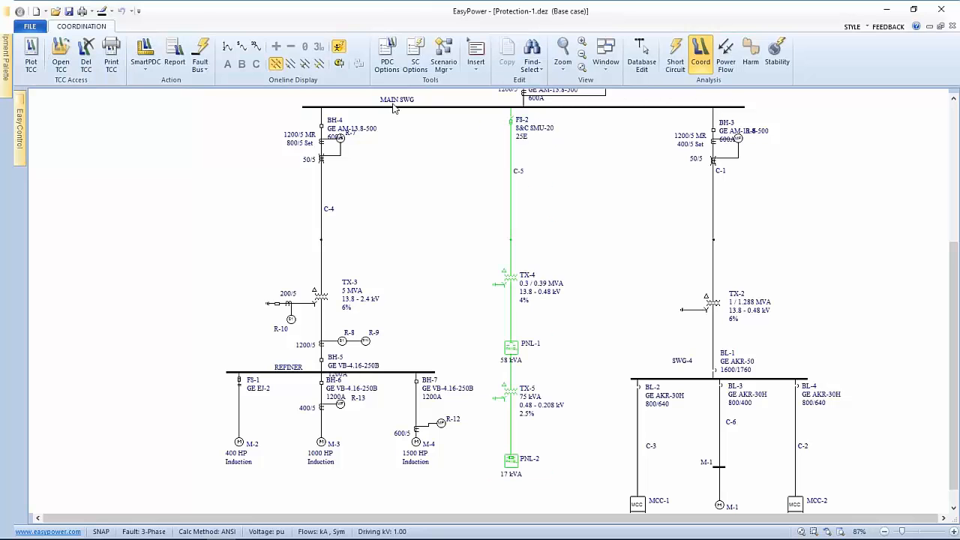
click(30, 54)
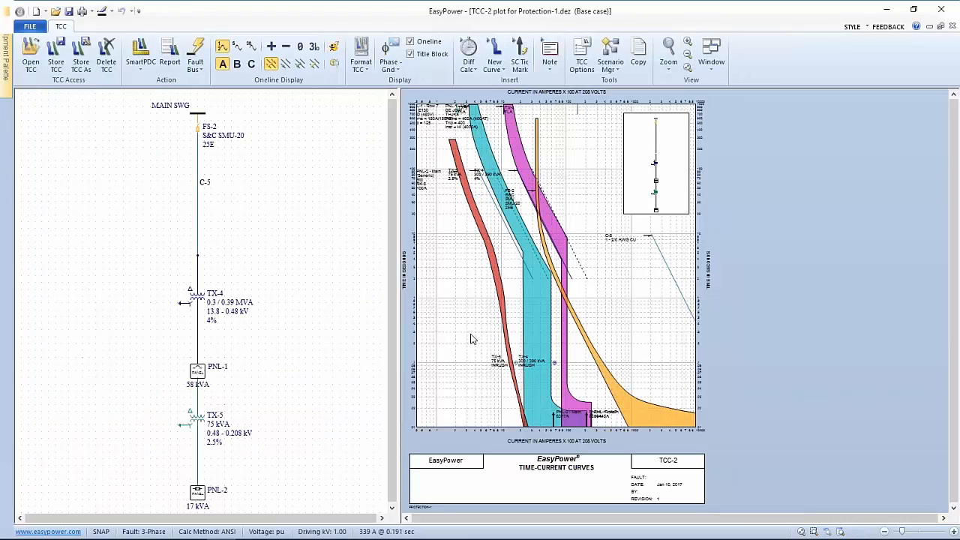
Step: Hide the plot's title block and move the PNL-2 - Main label down beside the lower part of its curve
click(411, 55)
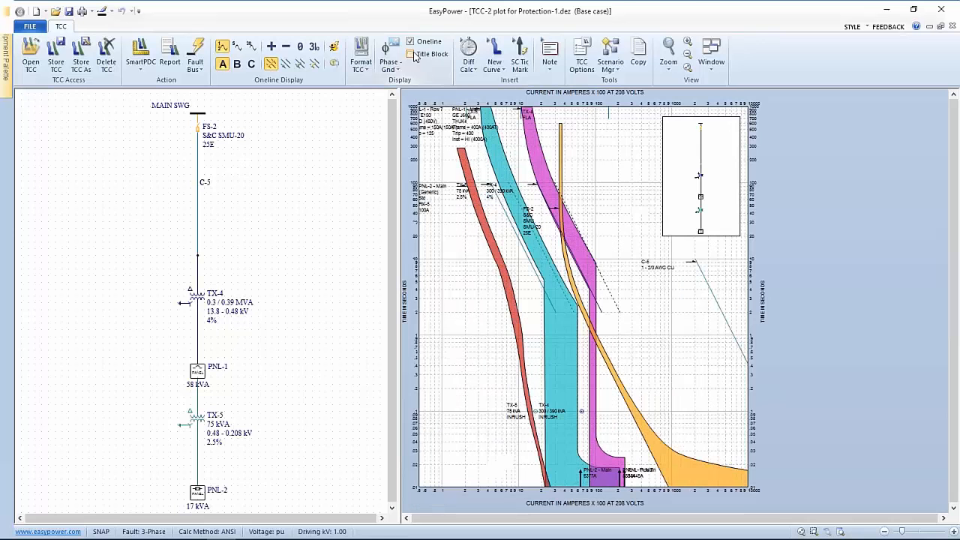
drag(439, 198, 455, 327)
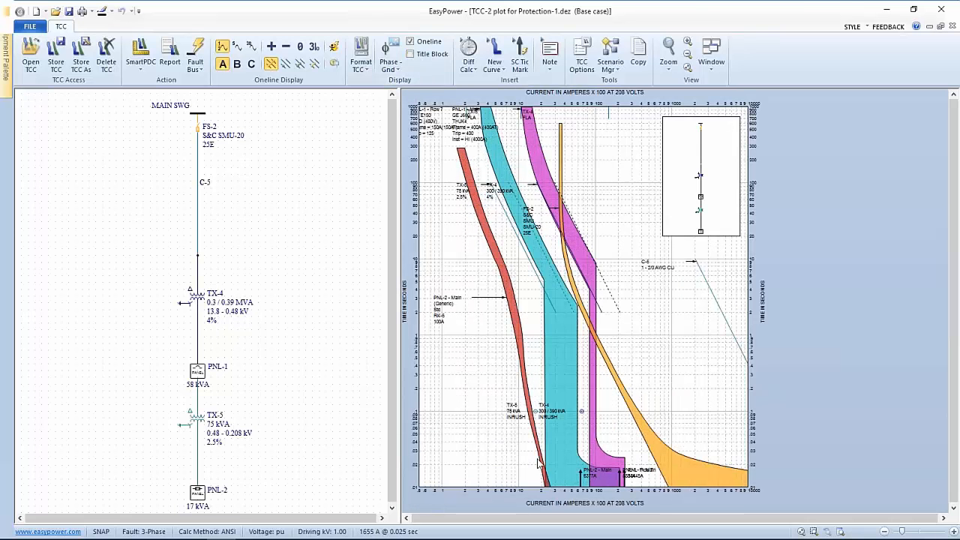
Step: Try to insert an arcing current tick mark on the PNL-2 - Main fuse curve
right_click(523, 385)
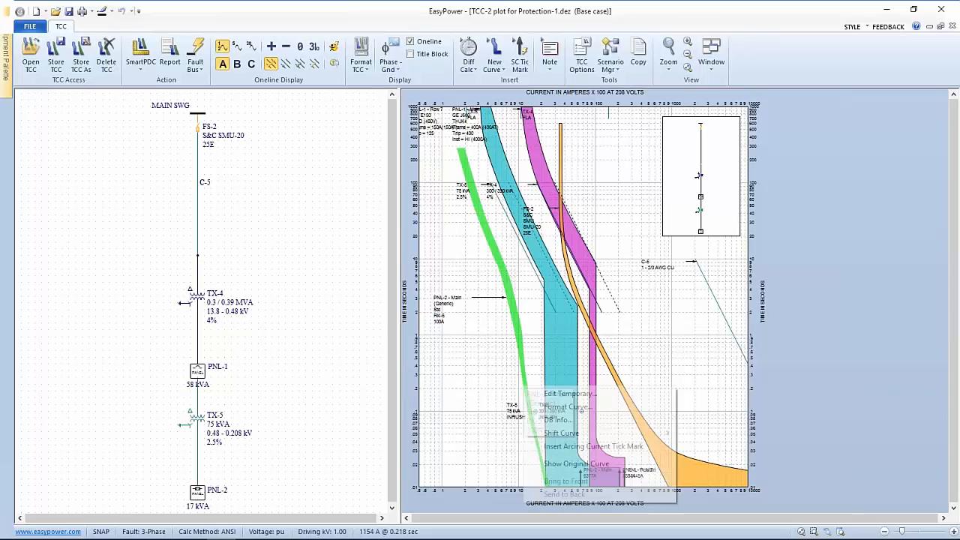
click(556, 446)
click(578, 303)
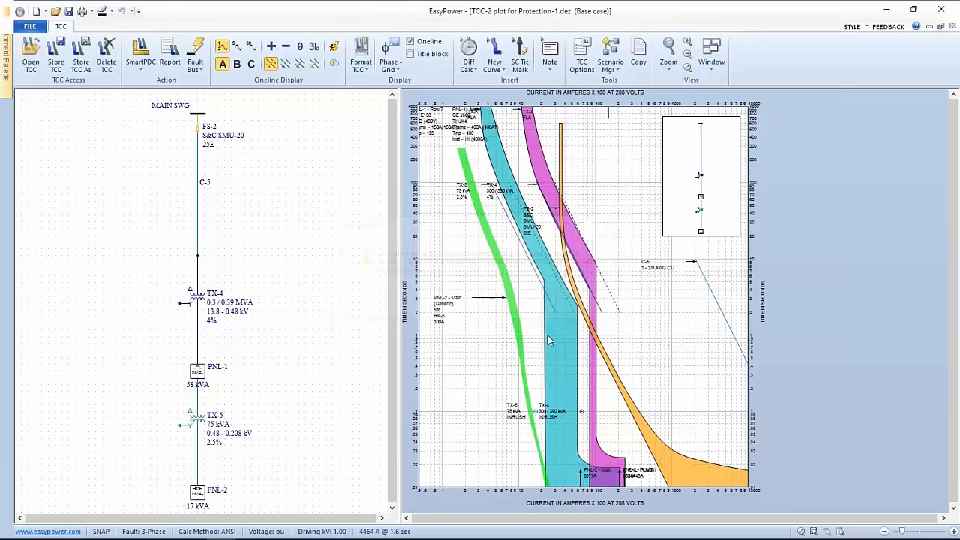
click(333, 433)
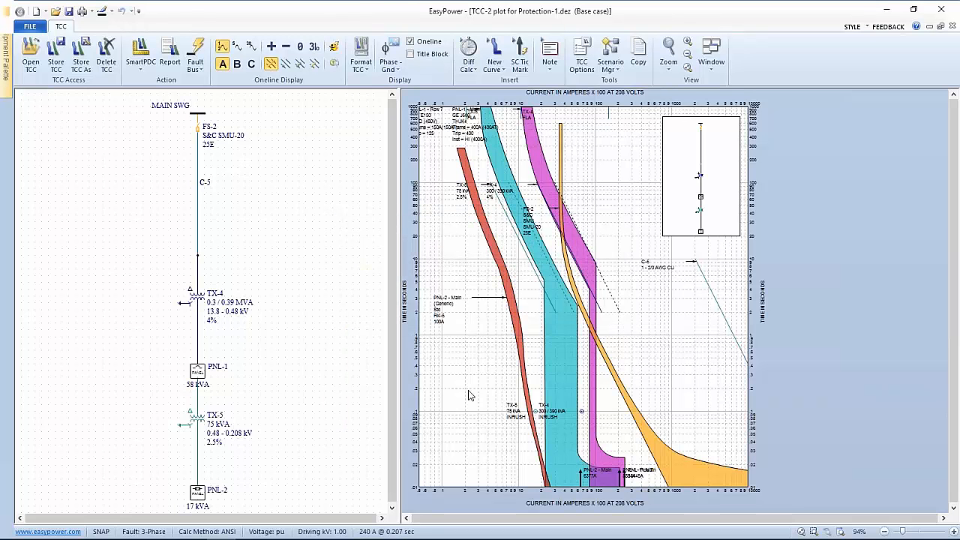
Step: Try to insert an arcing current tick mark on the teal PNL-1 breaker curve
right_click(561, 378)
click(593, 440)
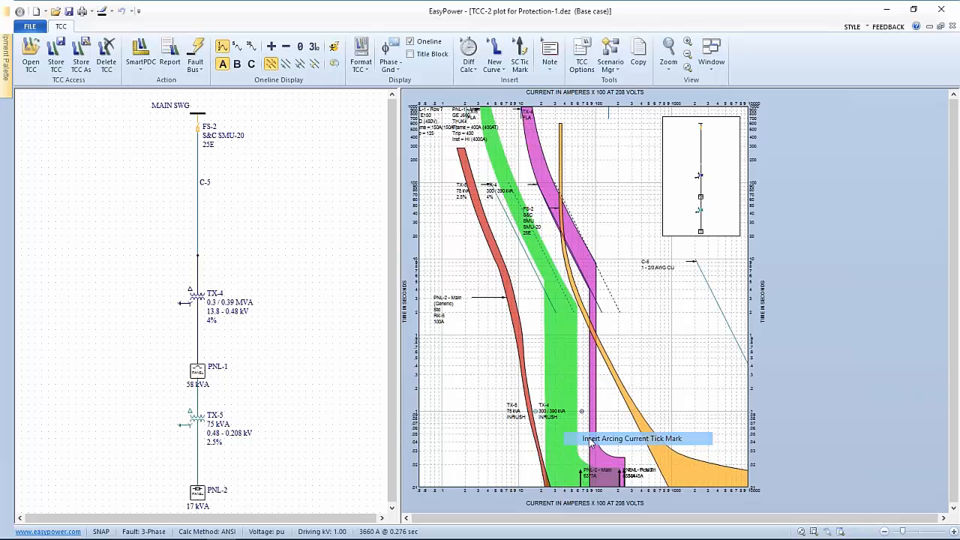
click(583, 305)
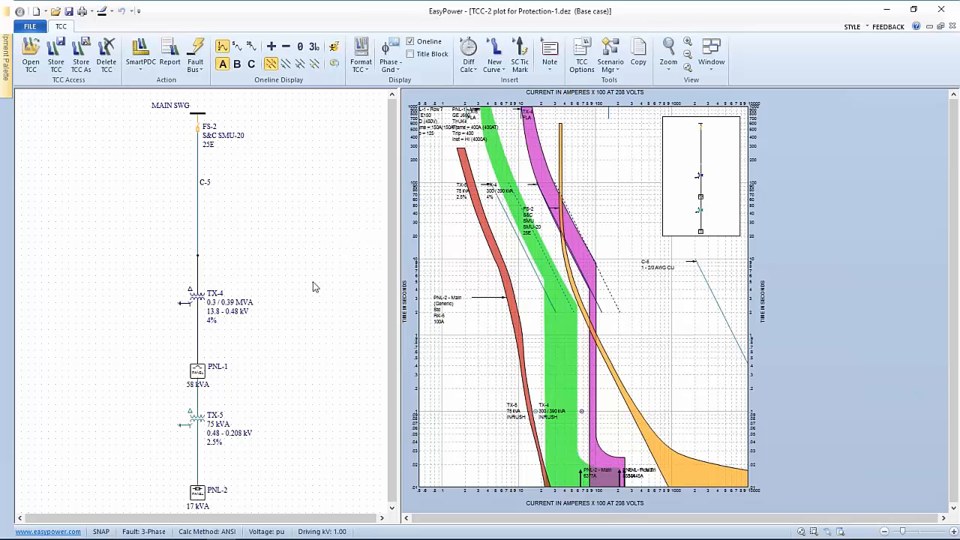
Step: Close the TCC-2 plot without storing its changes
click(40, 30)
click(54, 381)
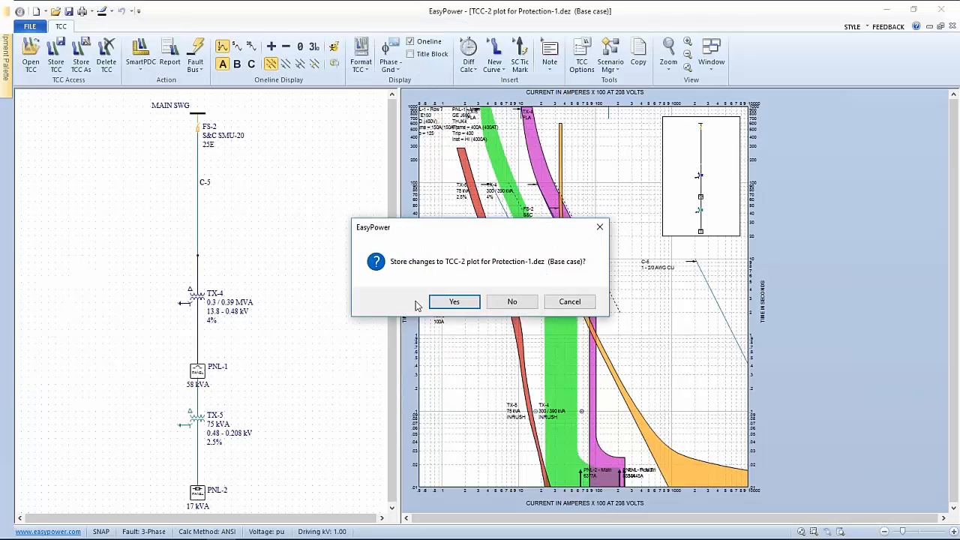
click(512, 302)
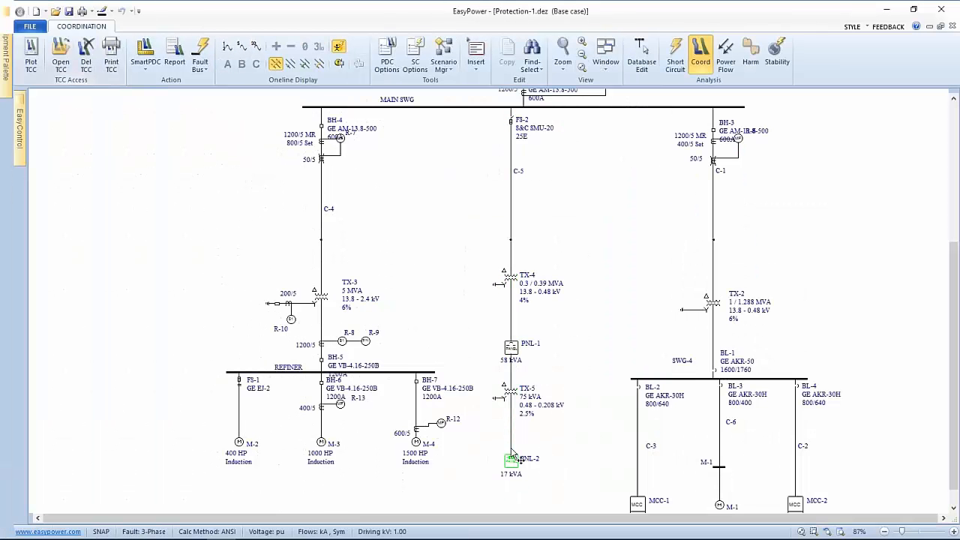
Step: Fault the PNL-2 bus on the coordination one-line with momentary currents displayed
click(227, 46)
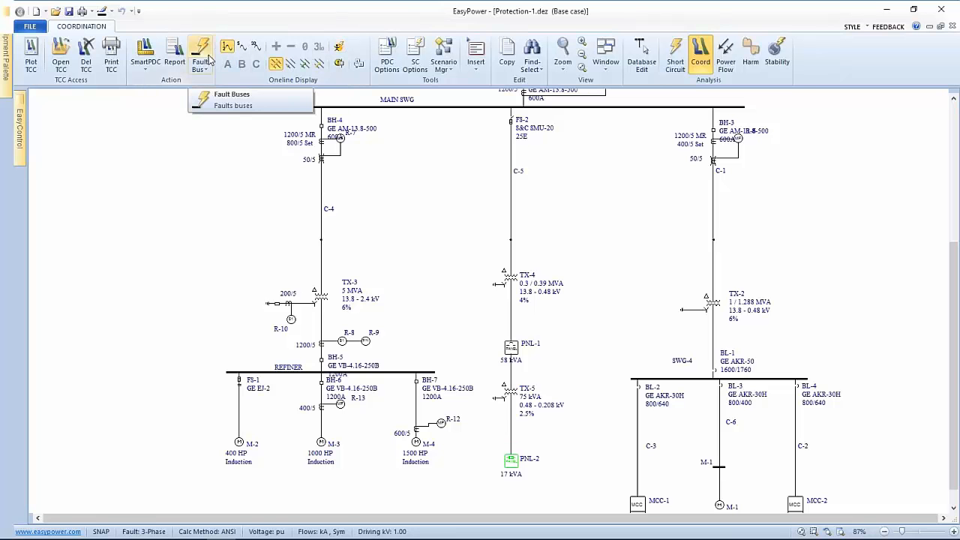
click(210, 60)
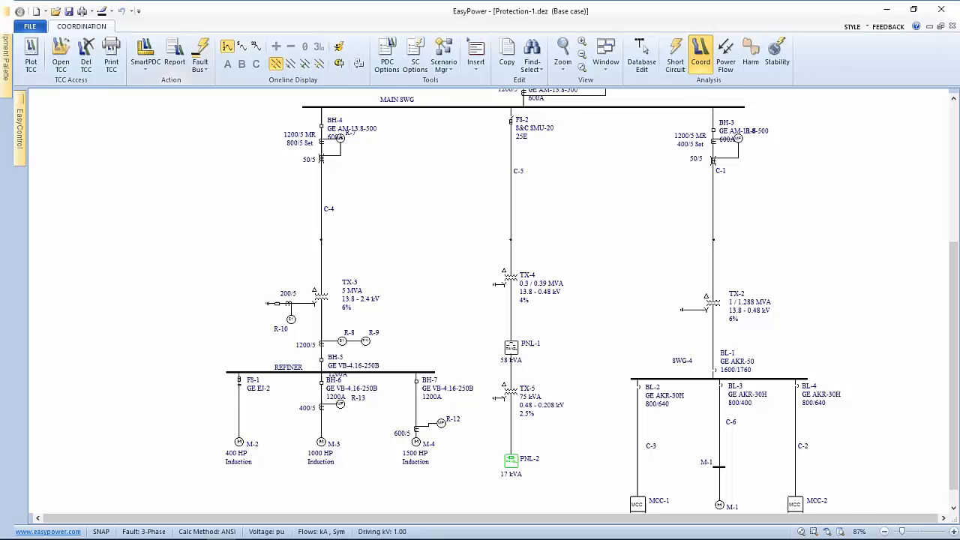
click(510, 460)
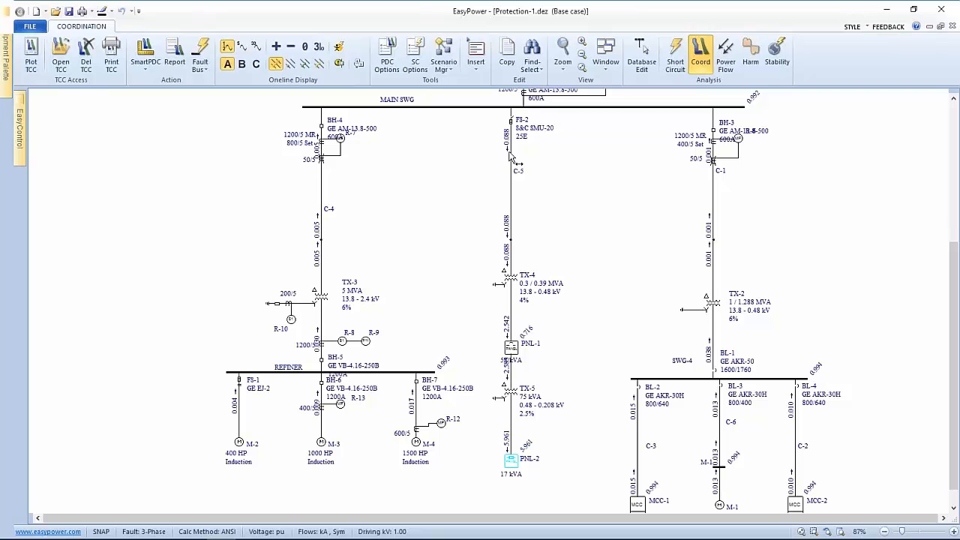
Step: Review the Sequence of Events report for the PNL-2 fault and close it
click(605, 66)
click(646, 264)
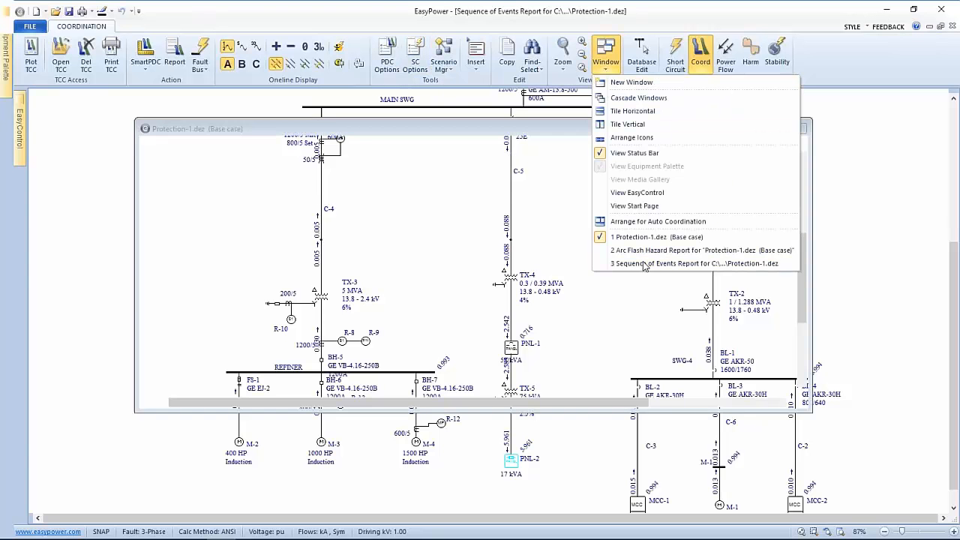
click(645, 264)
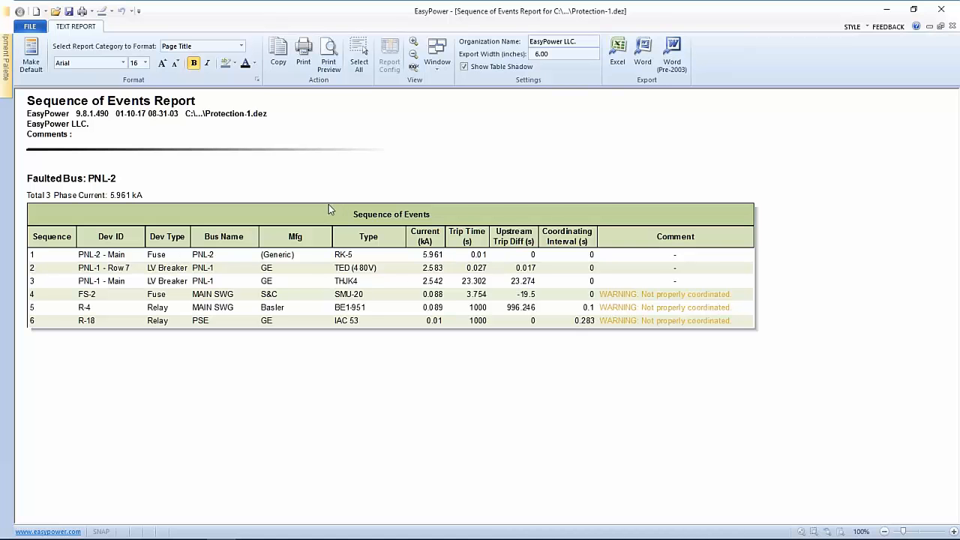
click(33, 30)
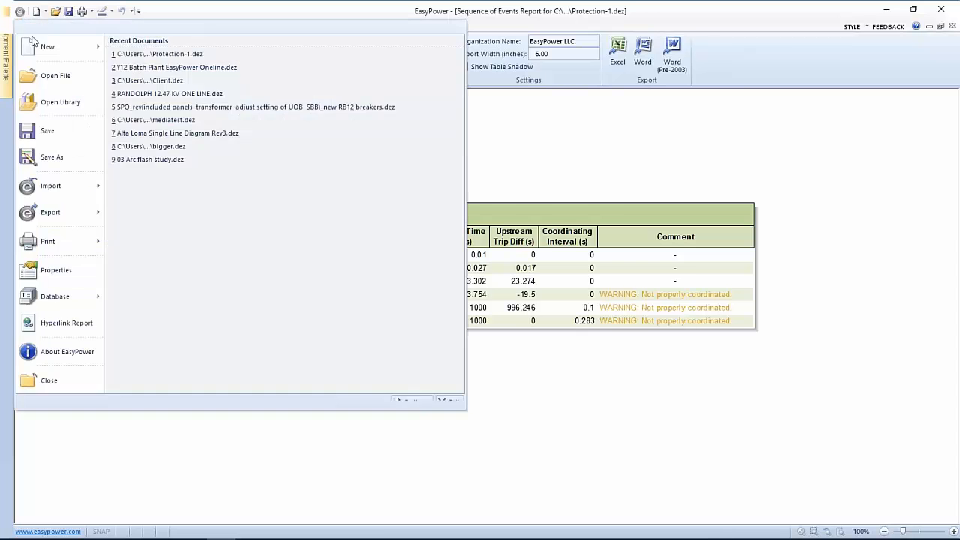
click(62, 382)
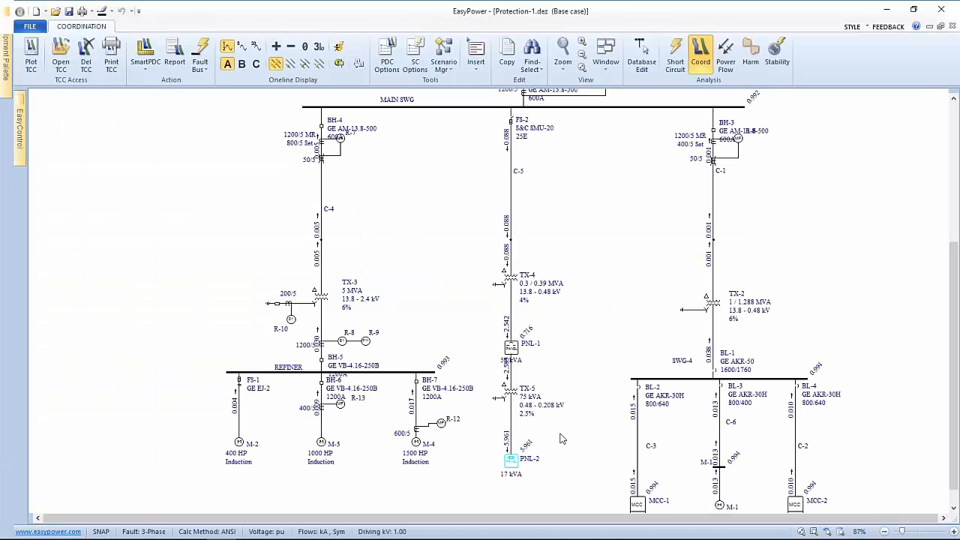
Step: Plot the time-current curves for the branch from C-5 down to PNL-2 and switch the fault type to line-to-ground
drag(548, 474, 494, 140)
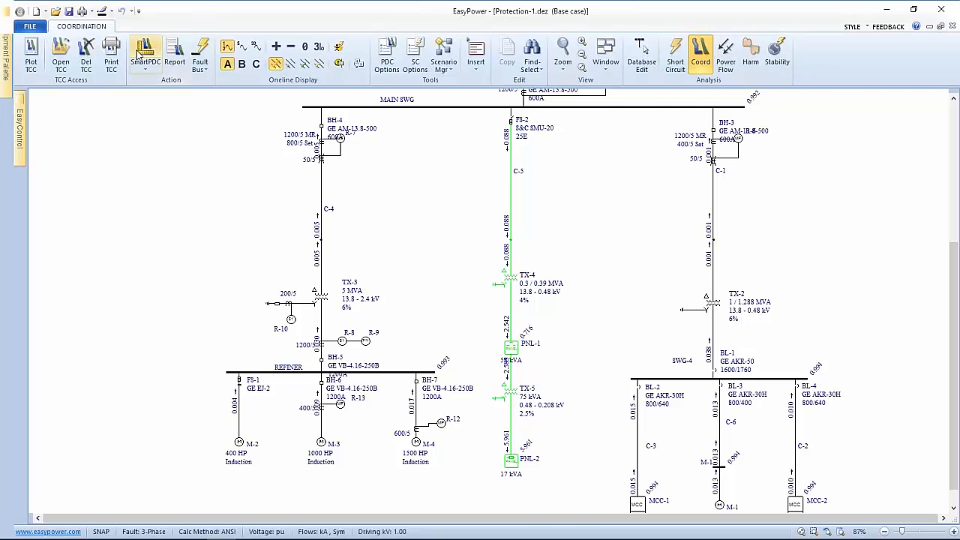
click(31, 56)
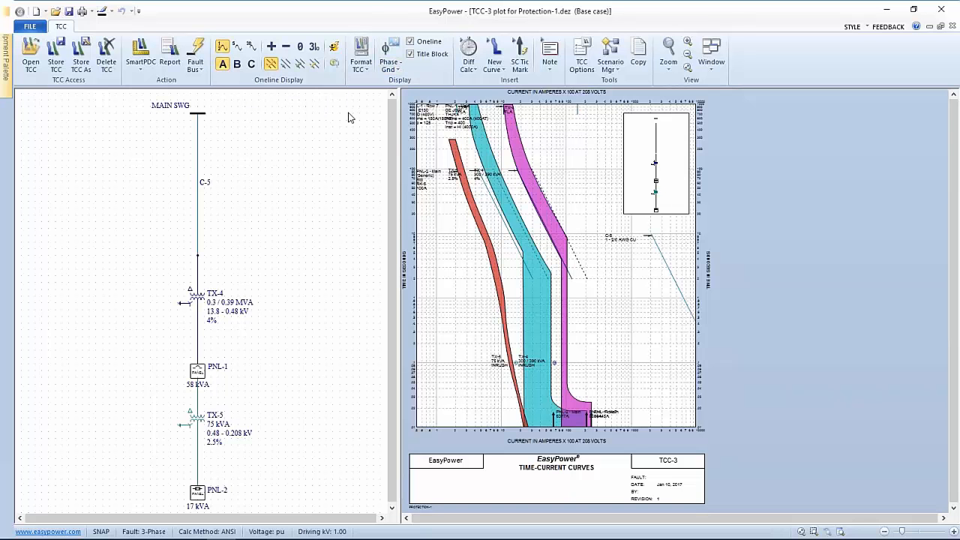
click(285, 64)
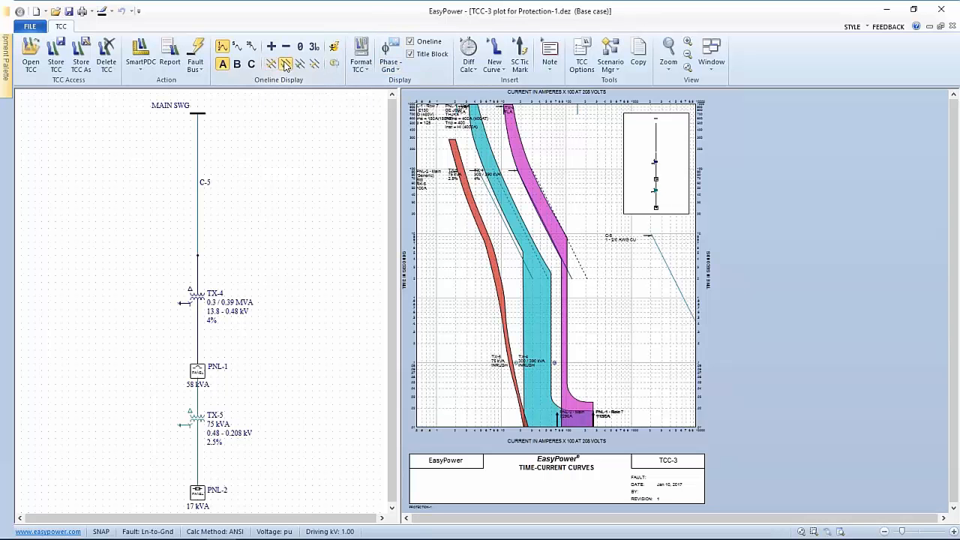
Step: View the plot's ground coordination alone, and restore the combined phase and ground coordination view
click(393, 68)
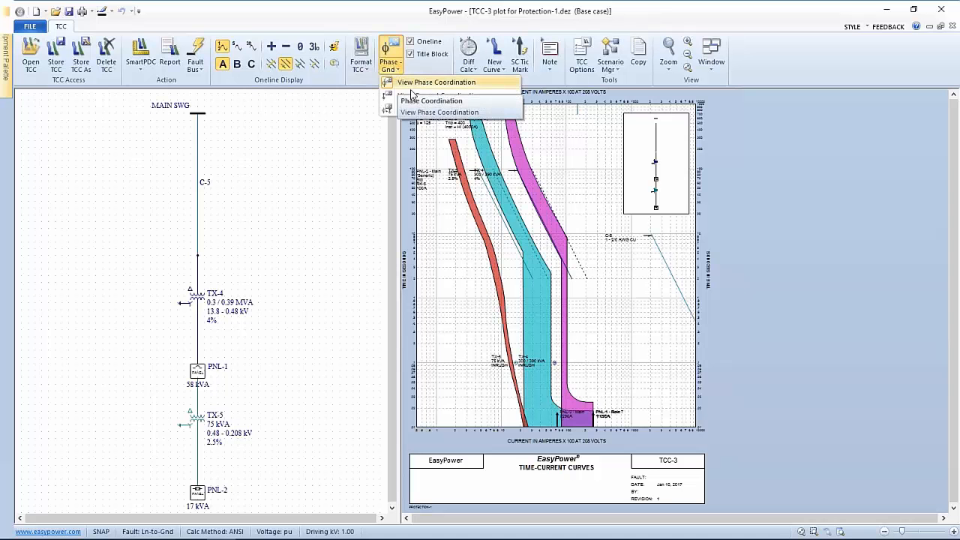
click(412, 91)
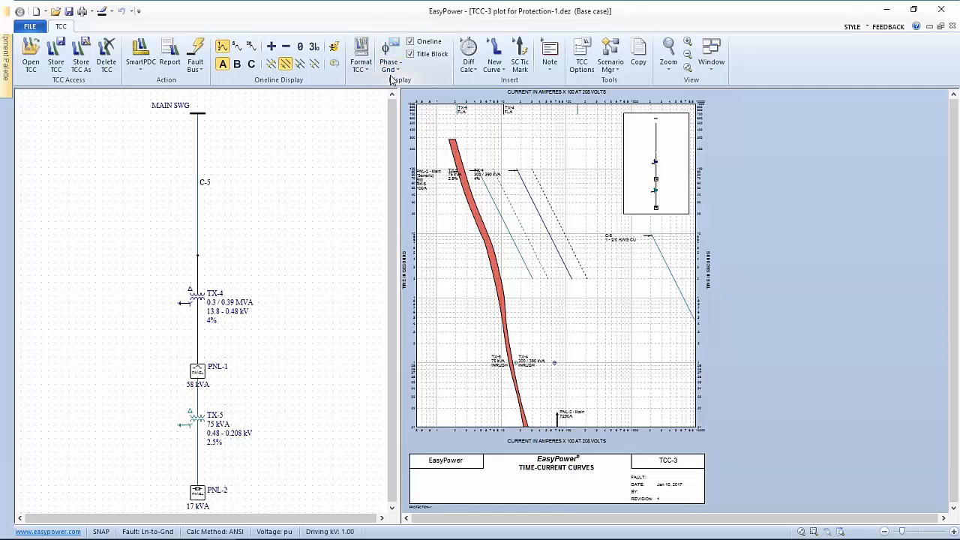
click(396, 77)
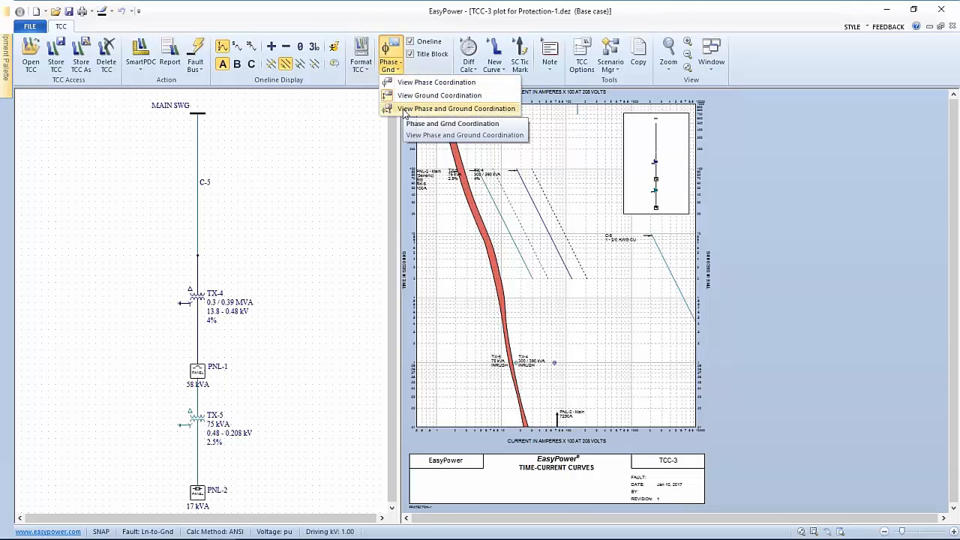
click(403, 113)
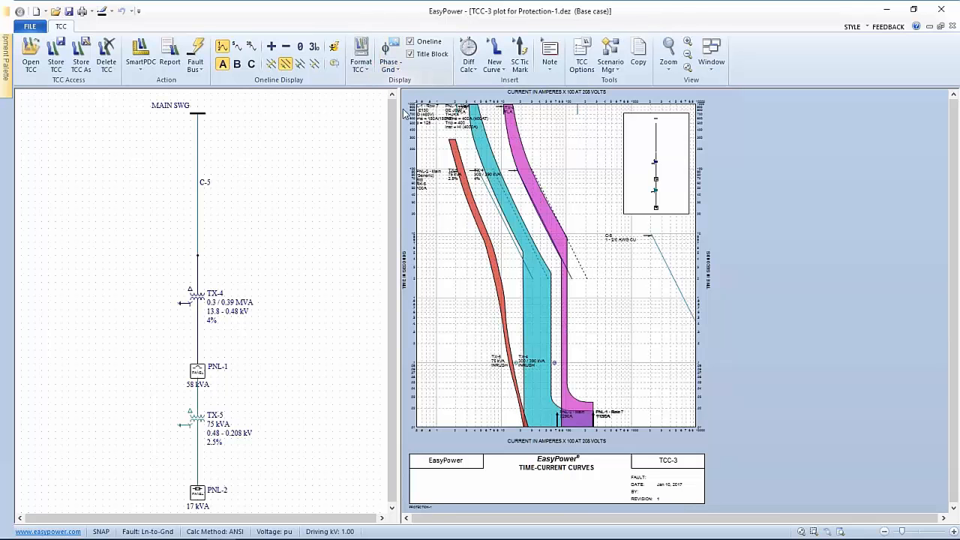
Step: Close the TCC-3 plot without storing its changes
click(30, 26)
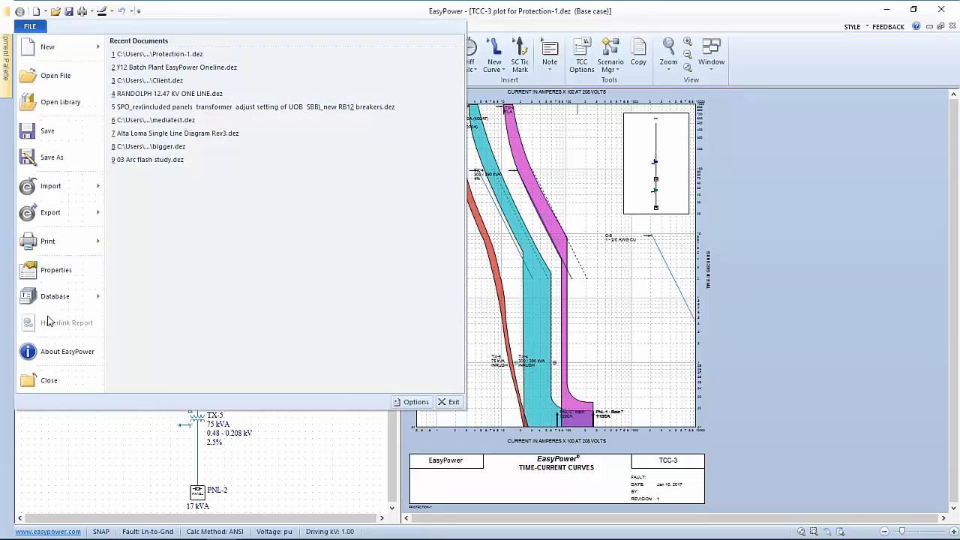
click(45, 380)
click(501, 307)
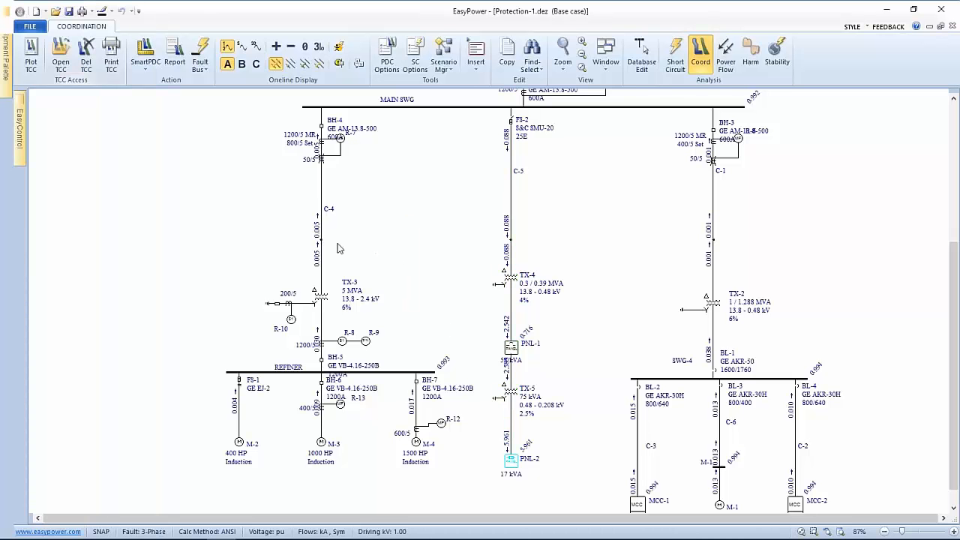
Step: Plot the time-current curves for the branch from BH-4 down to motor M-3 and fault the REFINER bus
drag(358, 466, 295, 115)
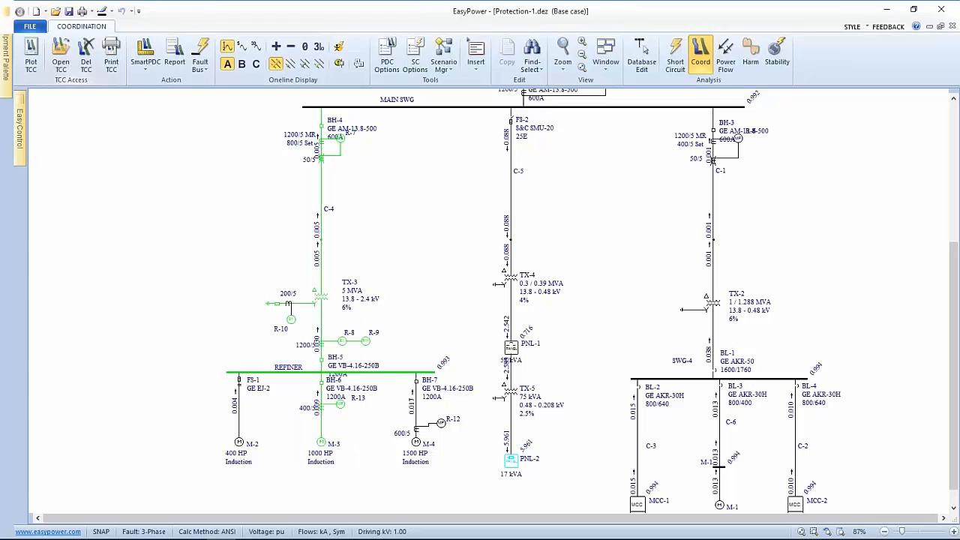
click(31, 52)
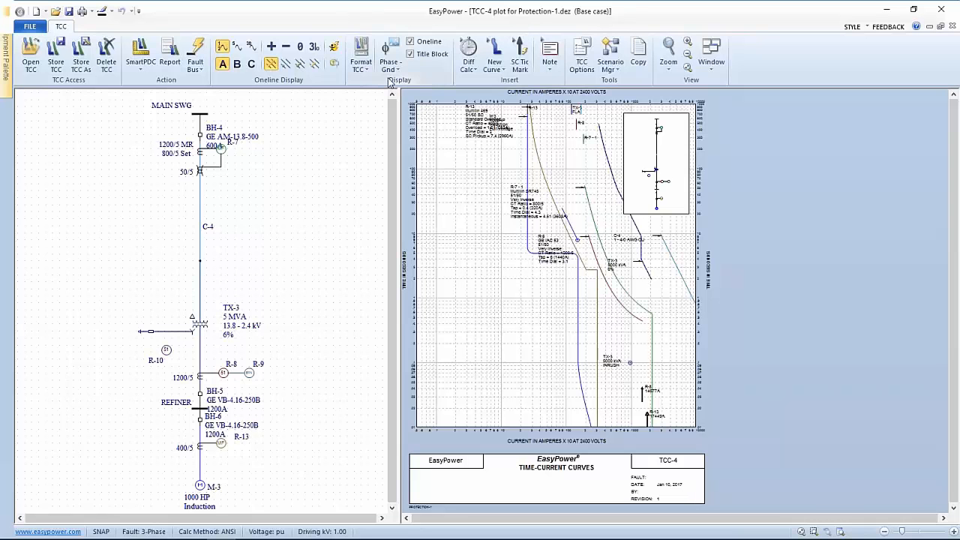
double_click(204, 409)
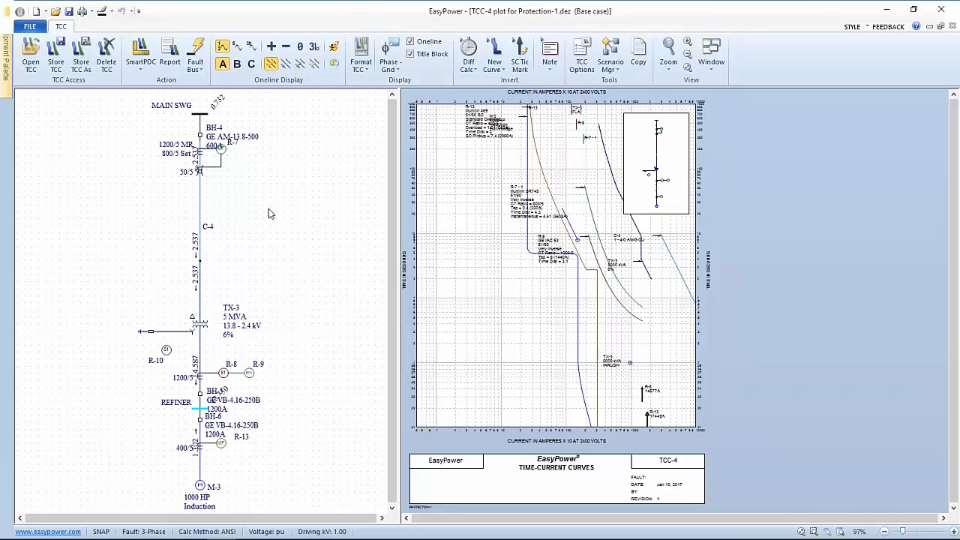
Step: Switch the REFINER fault to line-to-ground and select the combined phase and ground coordination view
click(288, 65)
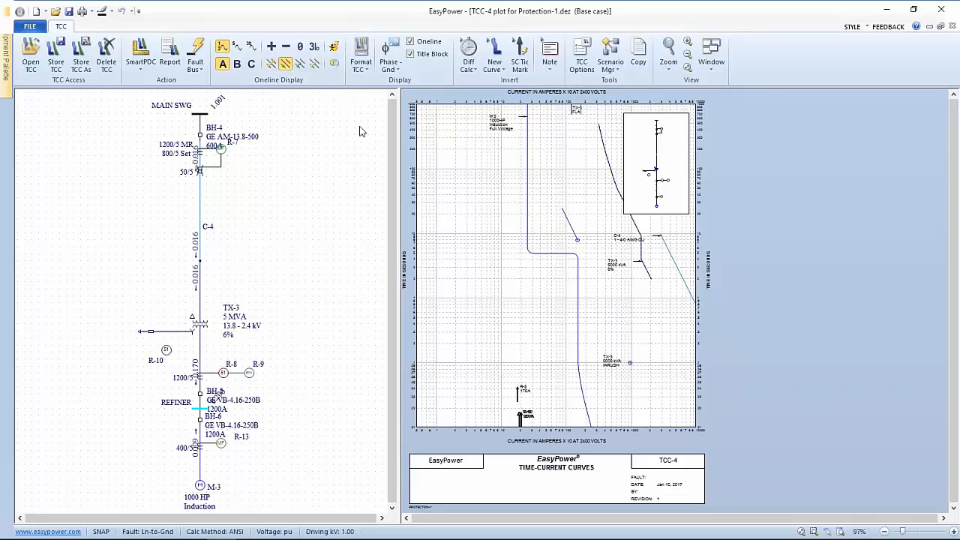
click(391, 61)
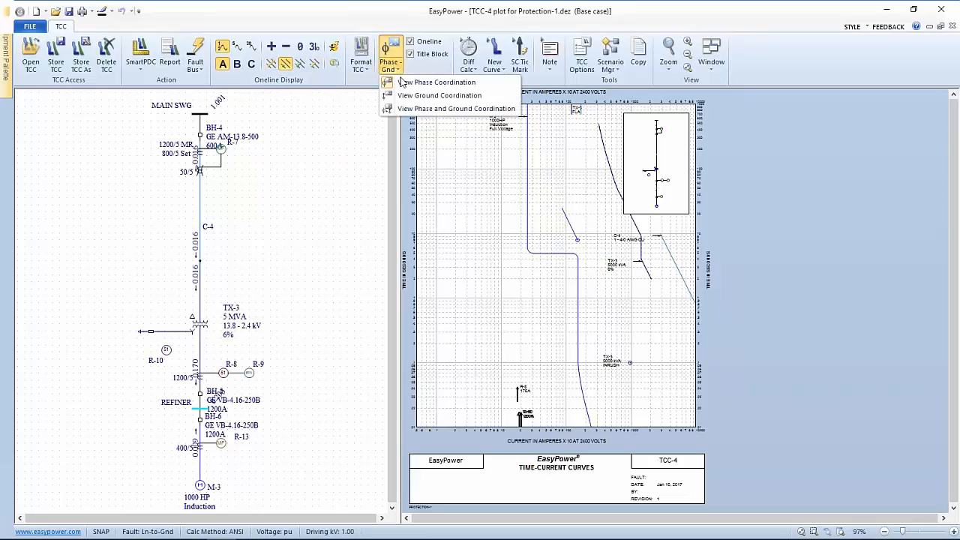
click(403, 109)
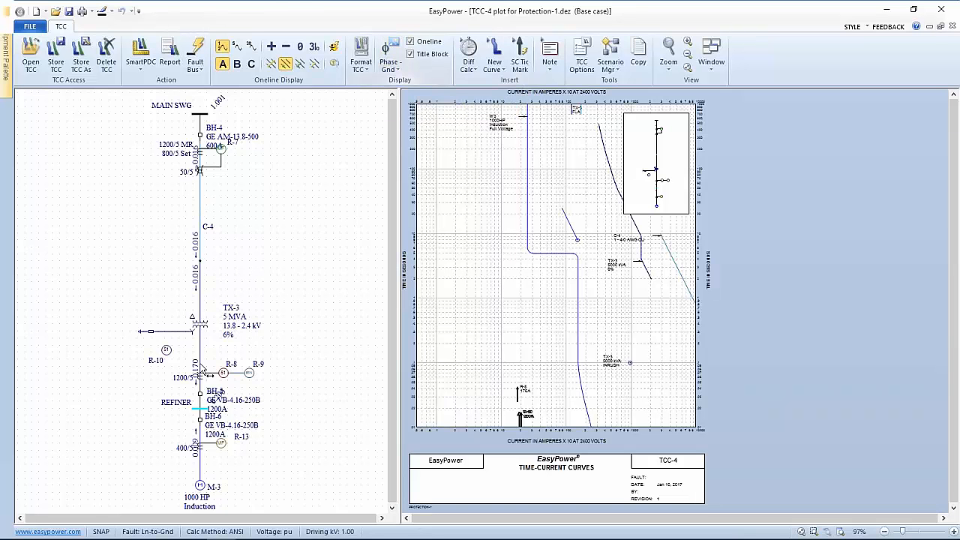
Step: Examine relay R-9's specifications and settings, and try to accept its relay data
double_click(249, 373)
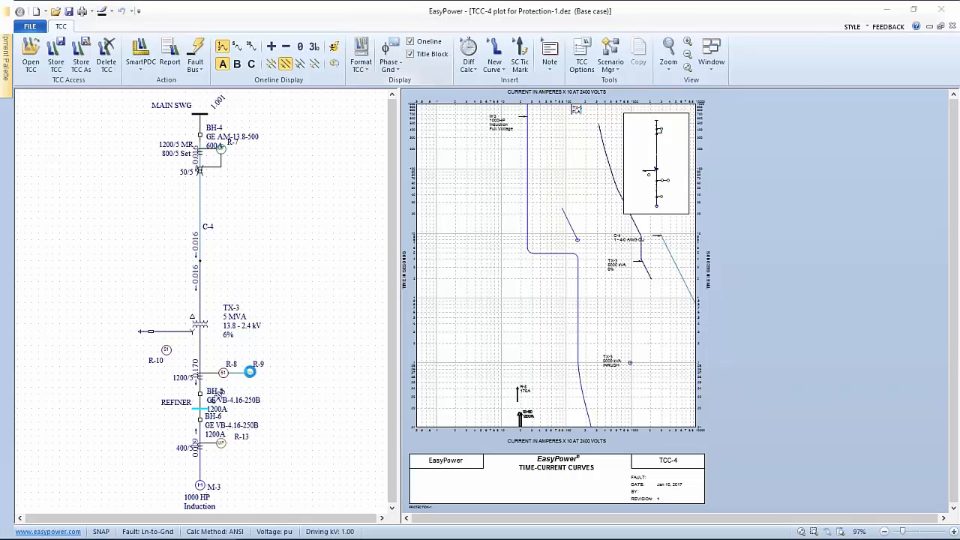
drag(491, 106, 283, 81)
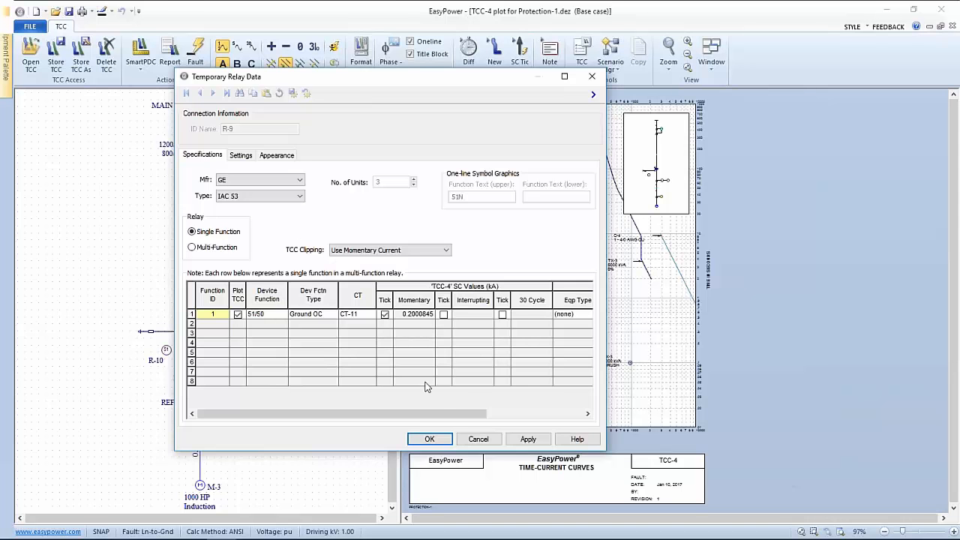
mouse_move(439, 414)
mouse_down()
mouse_move(513, 415)
mouse_move(435, 416)
mouse_up()
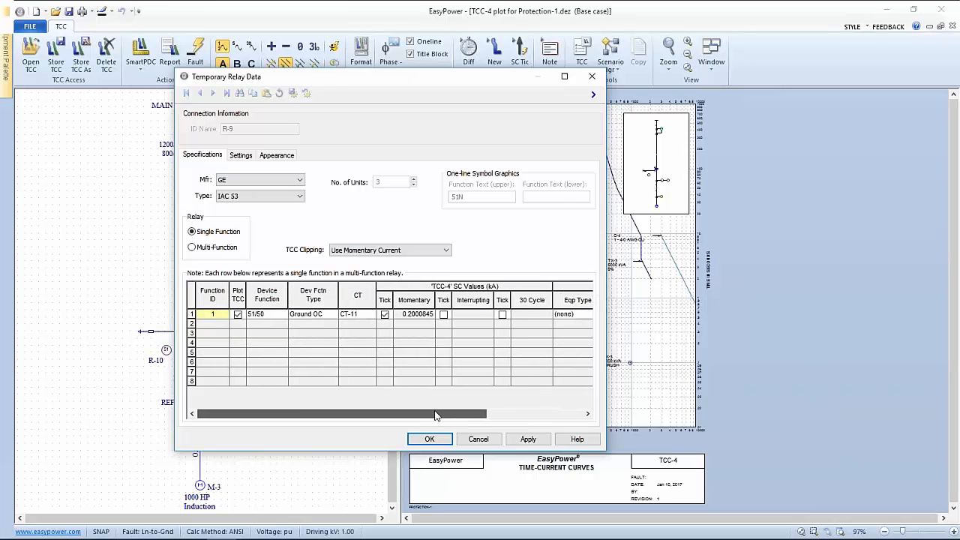
click(248, 157)
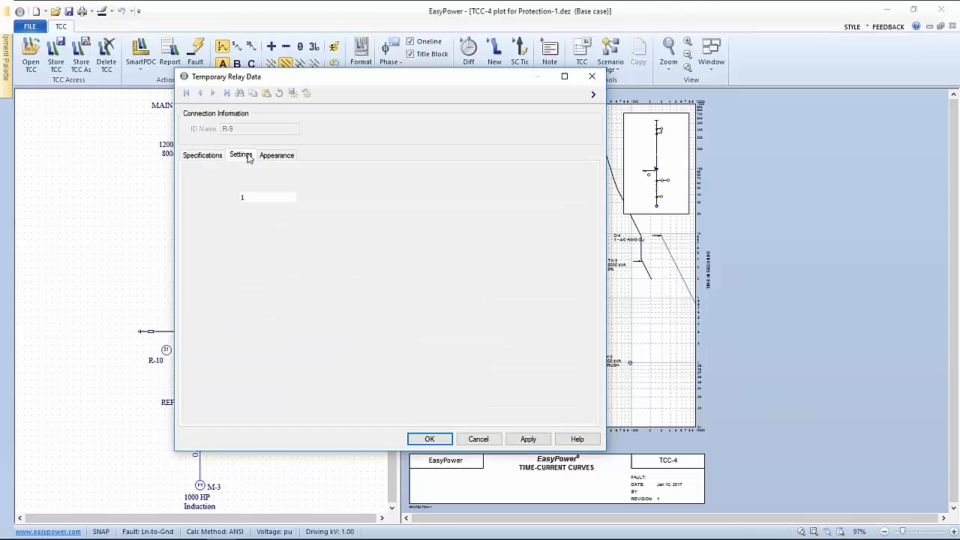
click(449, 440)
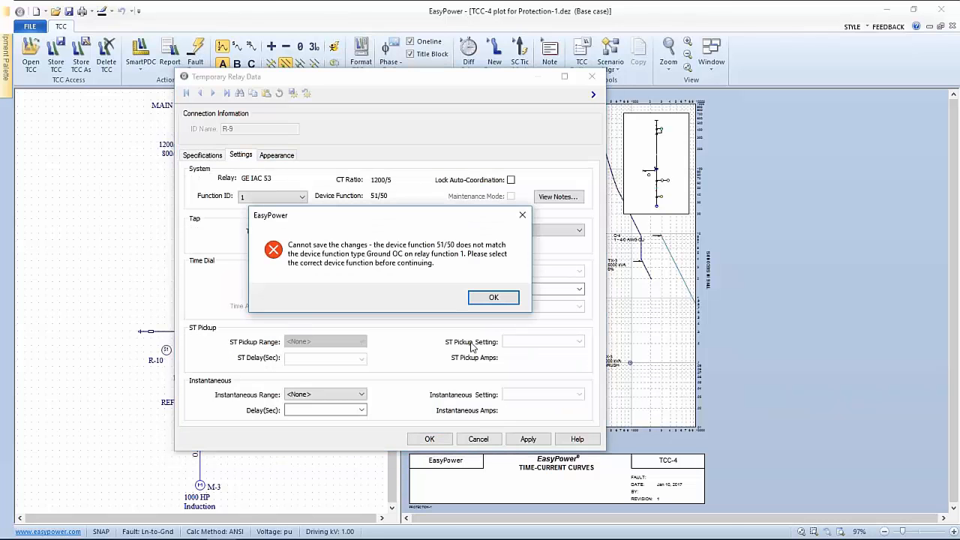
click(493, 297)
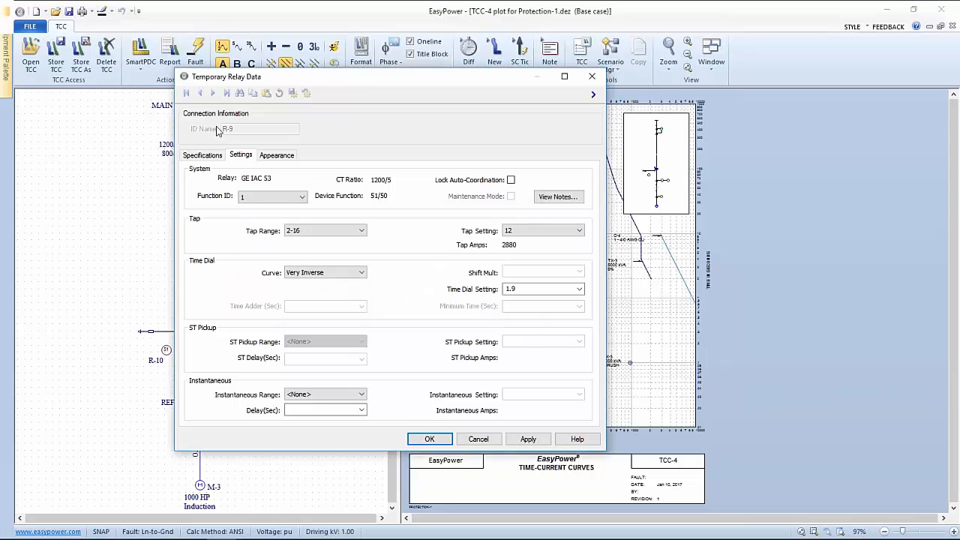
Step: Try changing relay R-9 to Multi-Function with a second function row, and cancel the relay data dialog
click(201, 155)
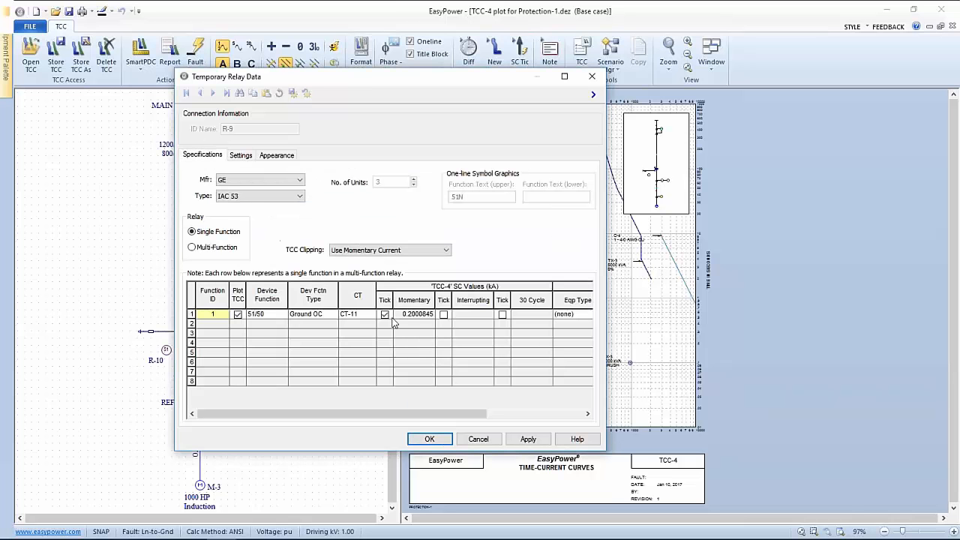
click(193, 248)
click(218, 324)
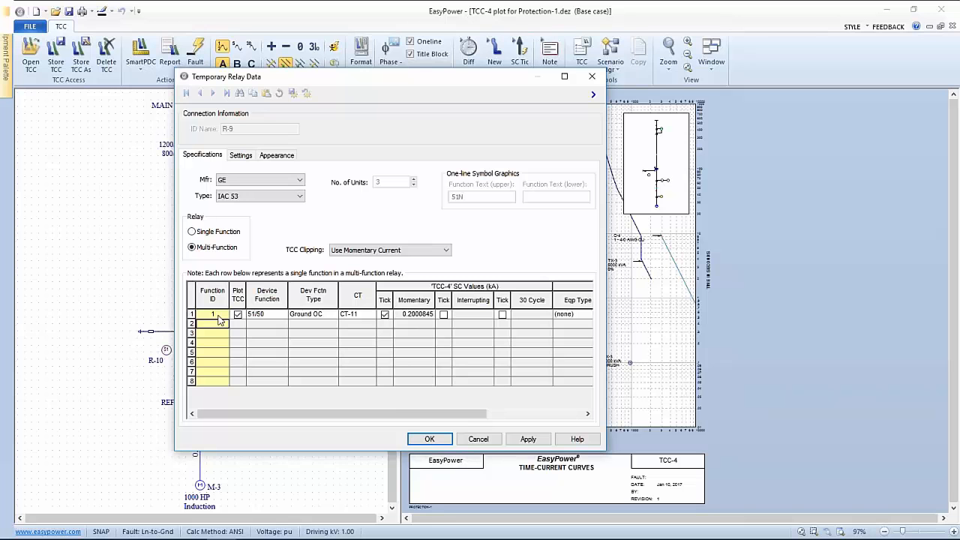
click(478, 439)
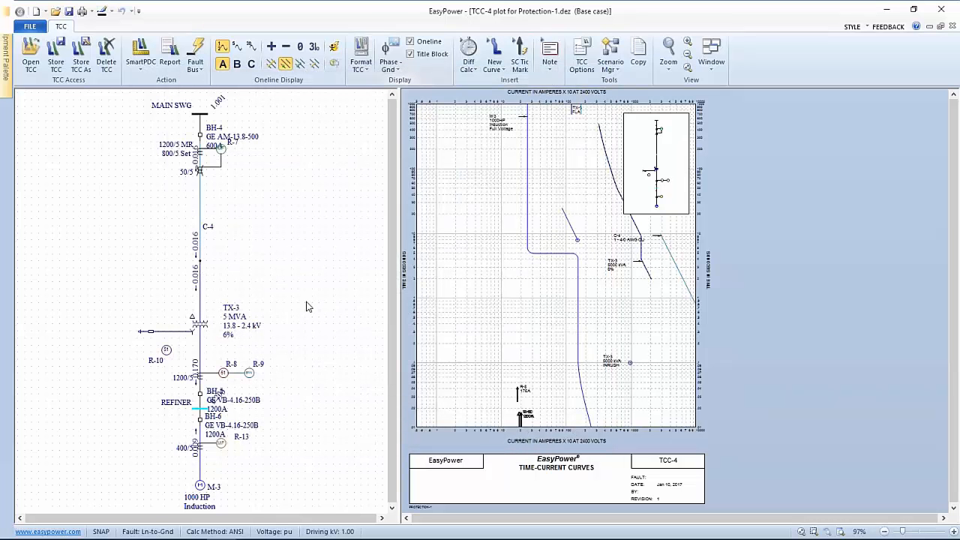
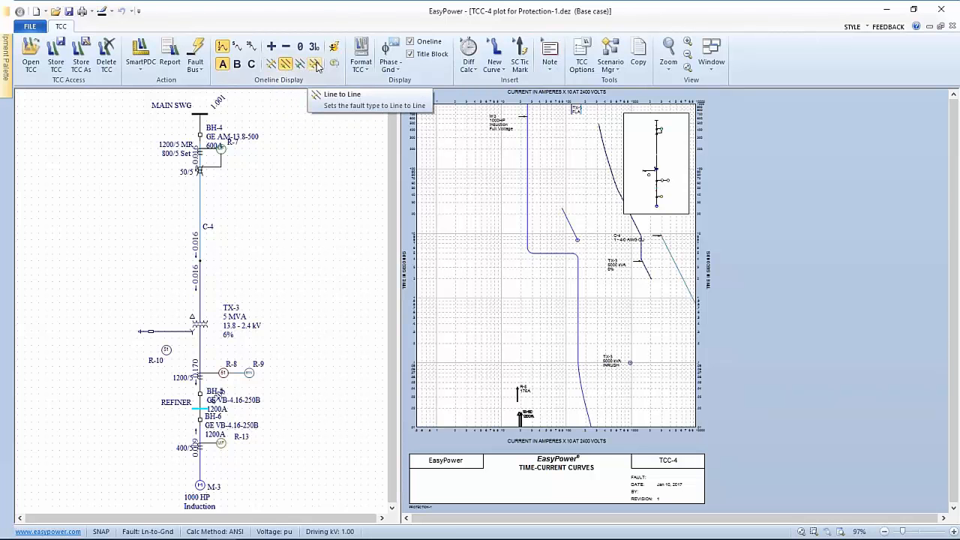
Step: Switch the TCC-4 plot to ground coordination only and examine the ground curves
click(390, 66)
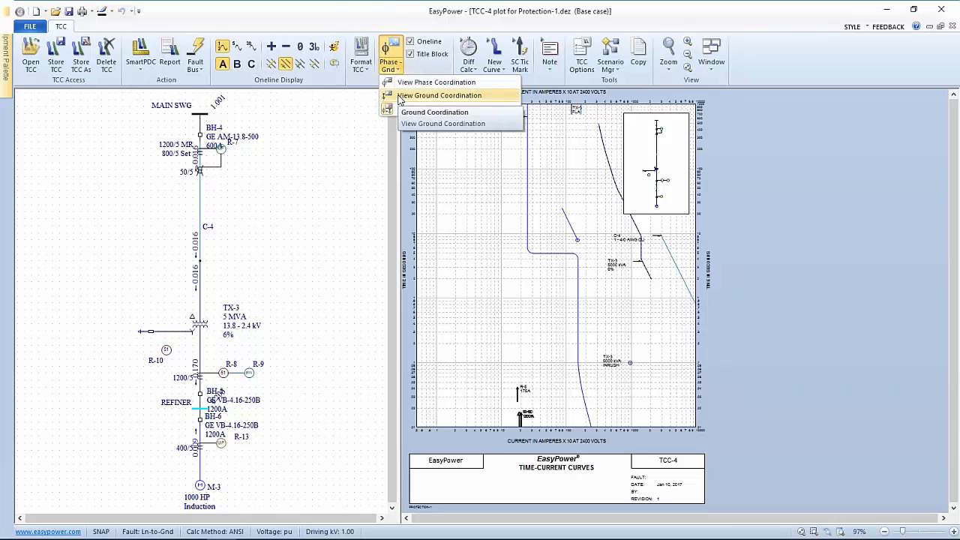
click(406, 95)
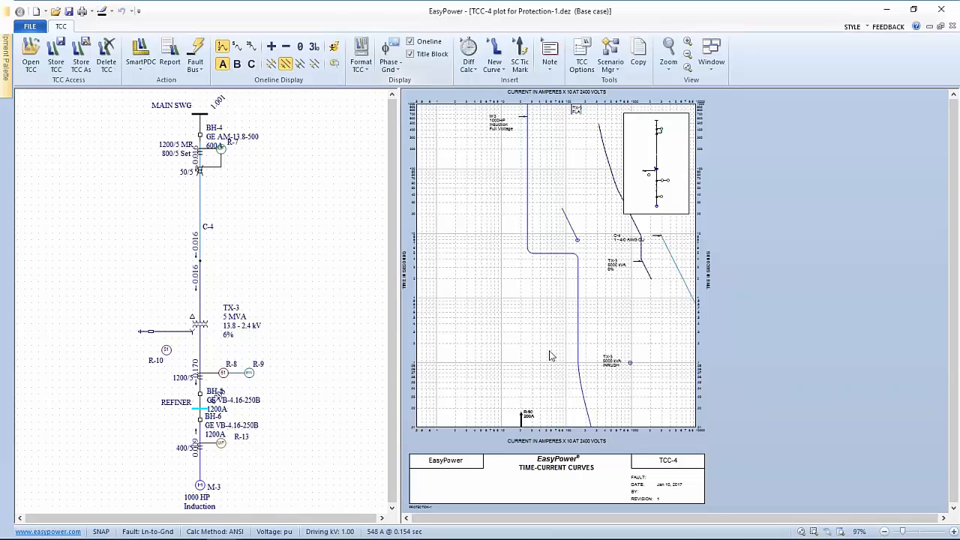
drag(551, 354, 571, 391)
drag(630, 346, 500, 241)
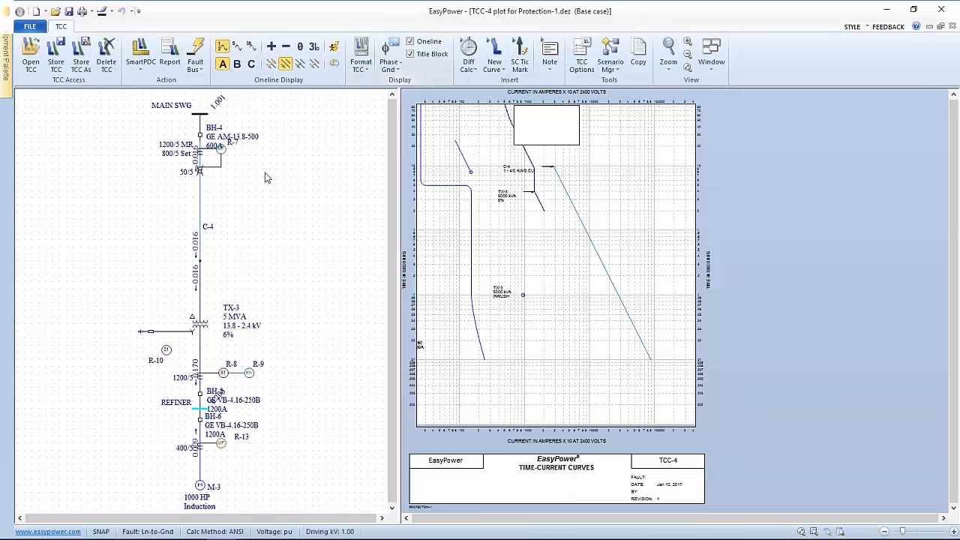
Step: Close the TCC-4 plot without storing its changes
click(30, 27)
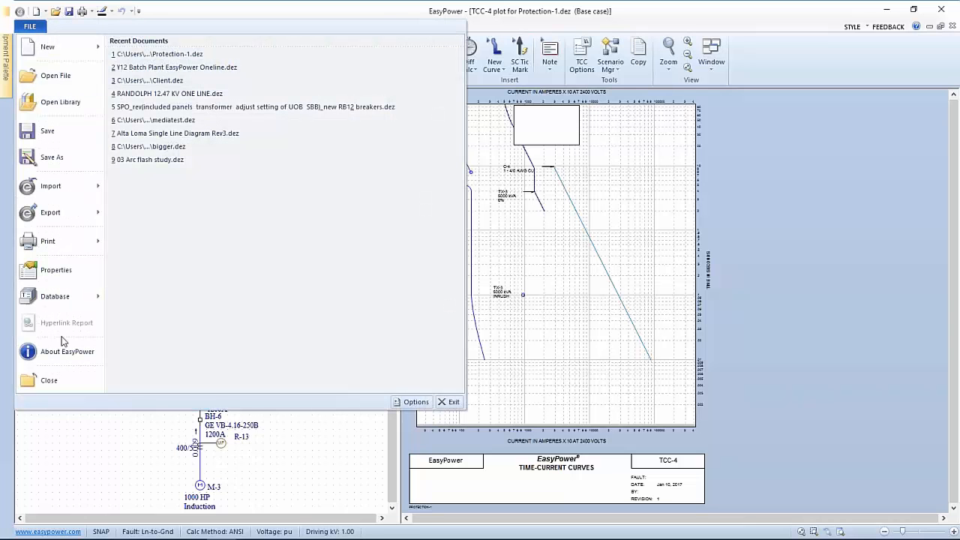
click(47, 379)
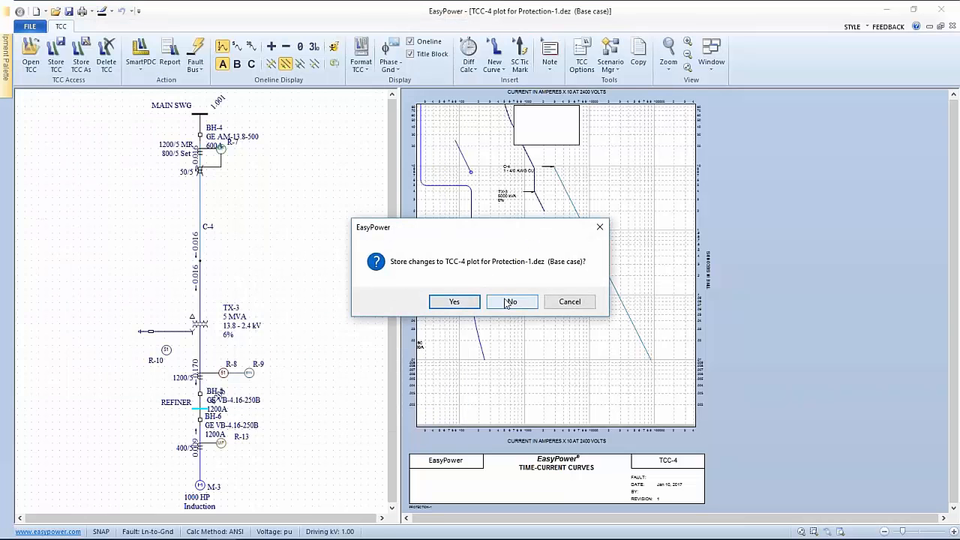
click(510, 302)
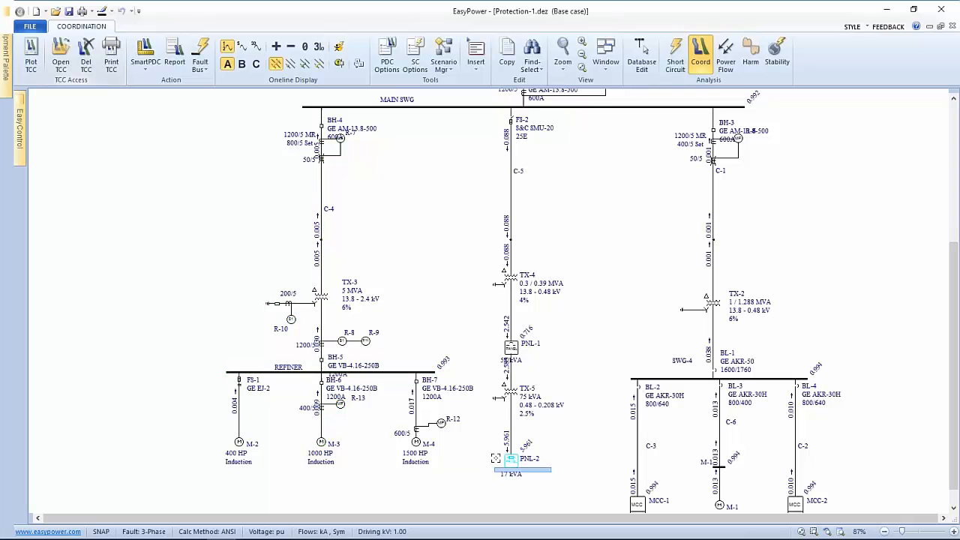
Step: Plot the time-current curves for the branch from FS-2 down to PNL-2 and hide the plot's title block
drag(494, 467, 479, 108)
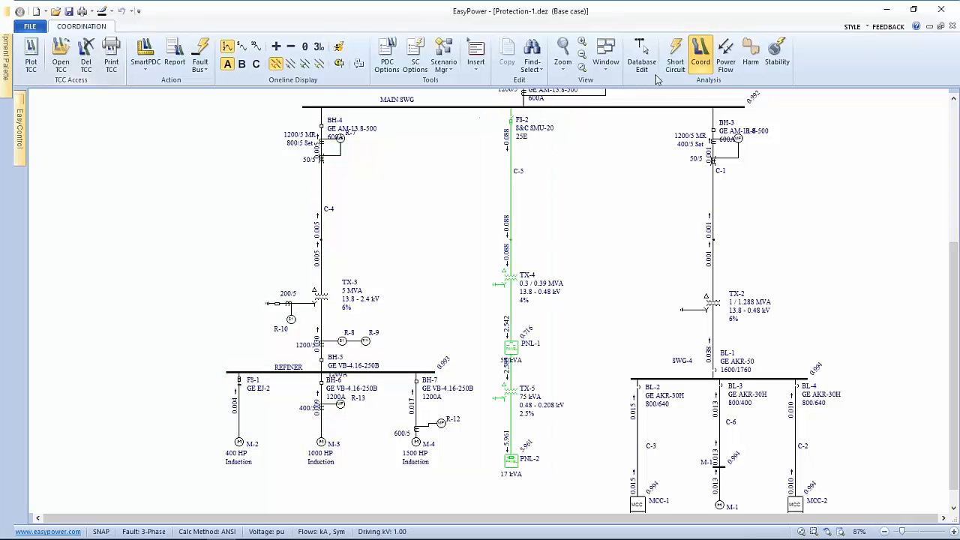
click(40, 48)
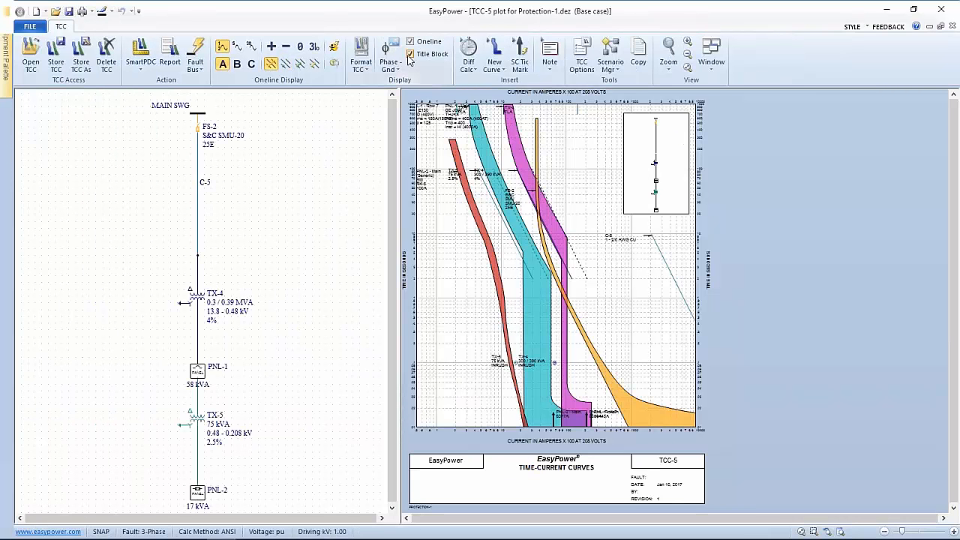
click(410, 54)
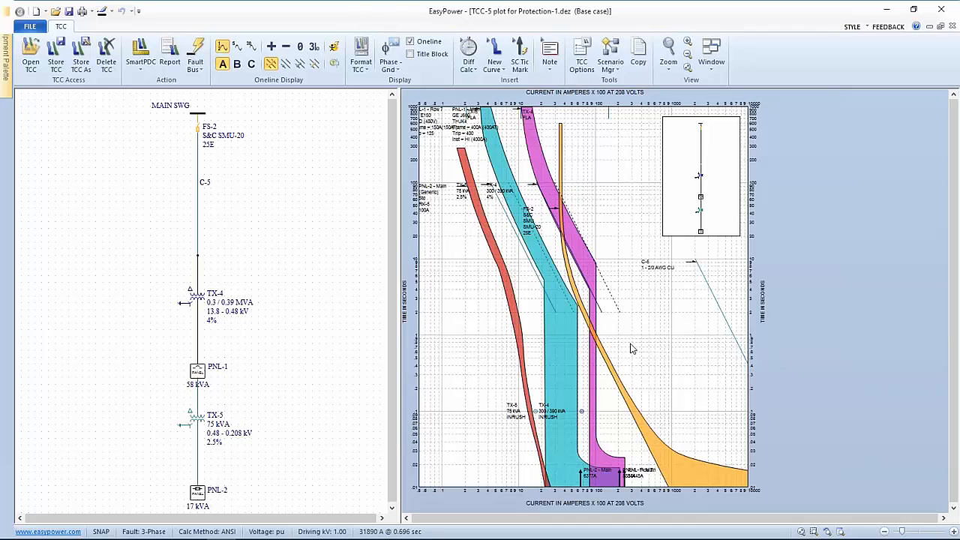
Step: Fault the PNL-2 bus and examine the lower part of the clipped device curves
click(194, 492)
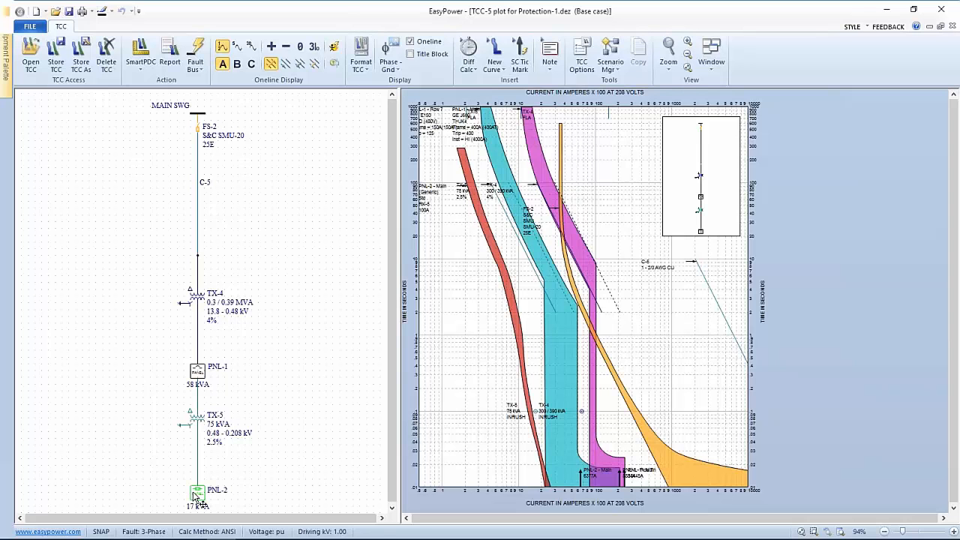
click(199, 57)
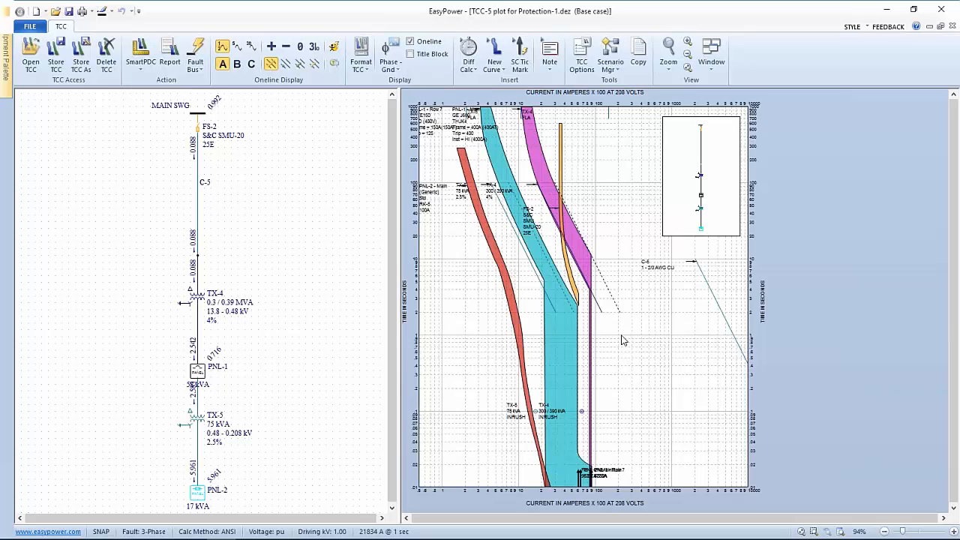
drag(621, 335, 599, 204)
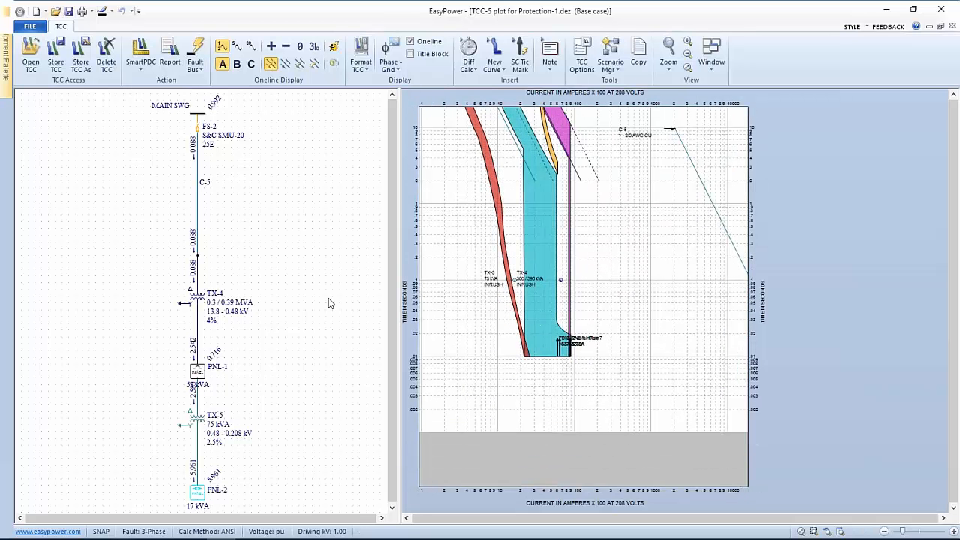
Step: Close the TCC-5 plot without storing its changes
click(30, 26)
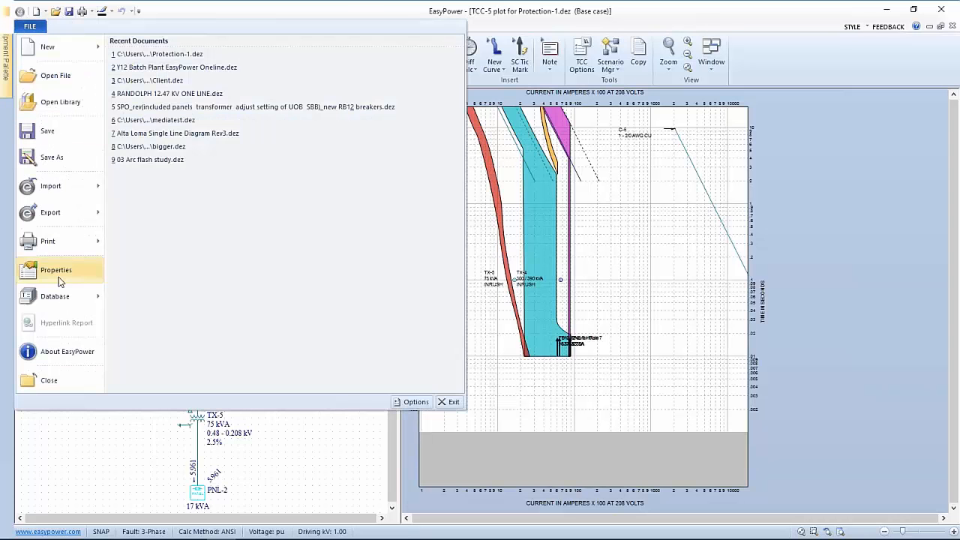
click(43, 384)
click(511, 302)
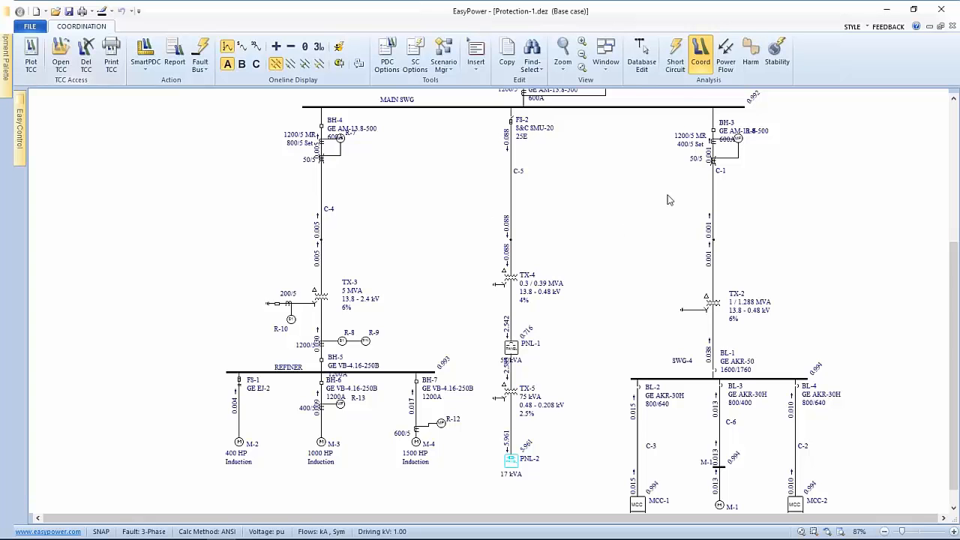
Step: Plot the time-current curves for the branch from BH-3 down to motor M-1 and fault the M-1 bus
drag(652, 115, 765, 512)
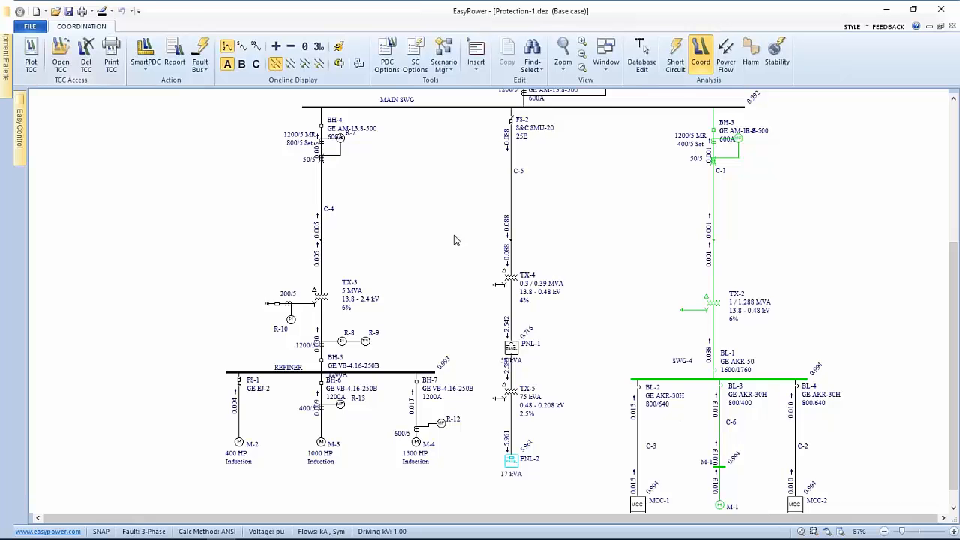
click(30, 46)
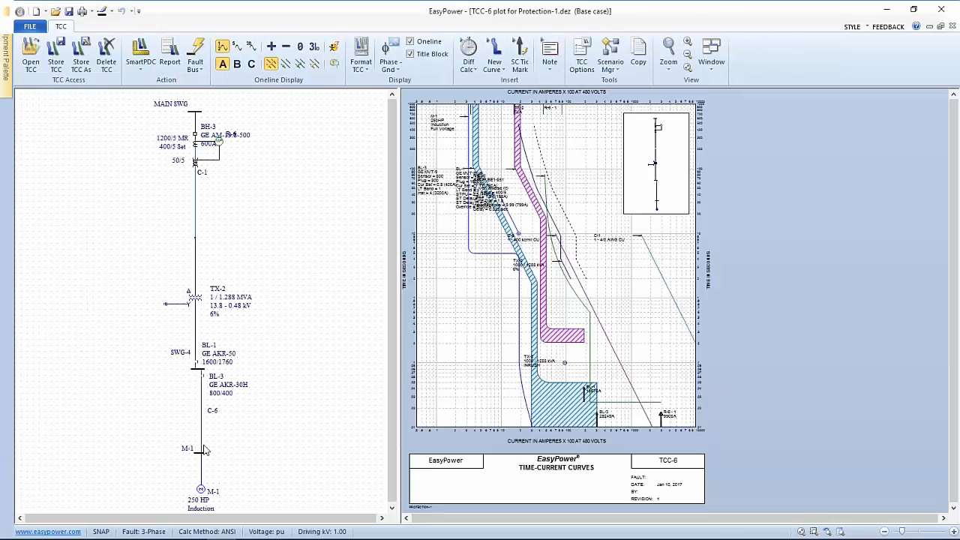
click(198, 453)
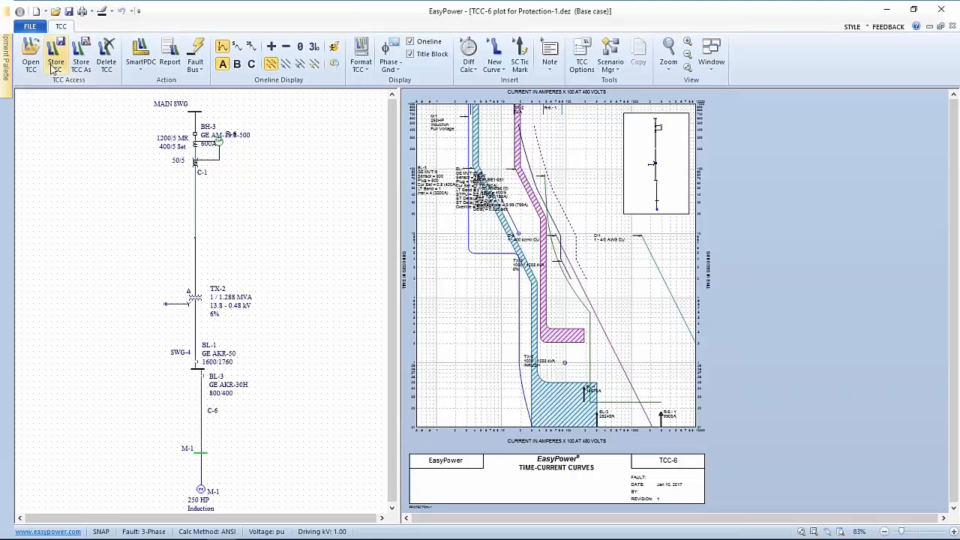
click(222, 65)
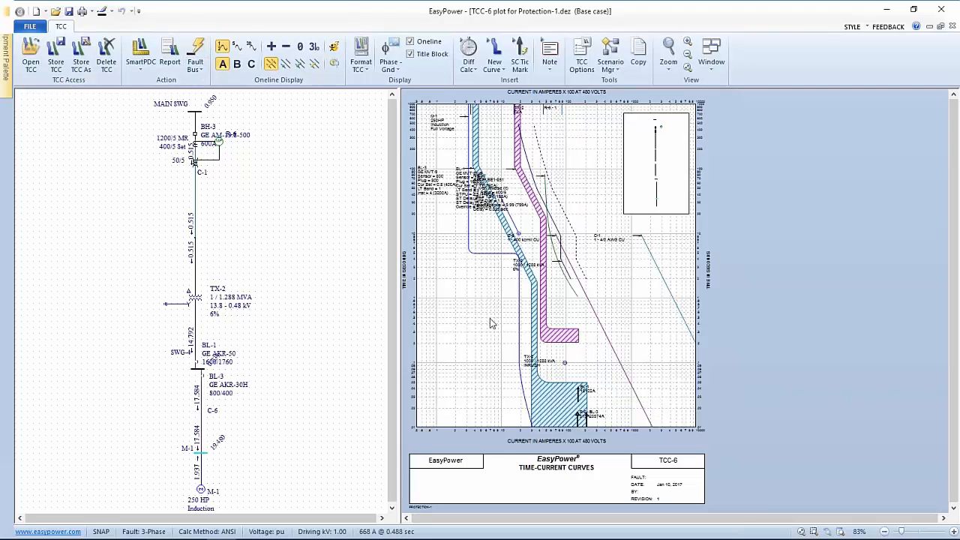
Step: Insert an arcing current tick mark on breaker BL-3's curve and hide the plot's title block
right_click(547, 402)
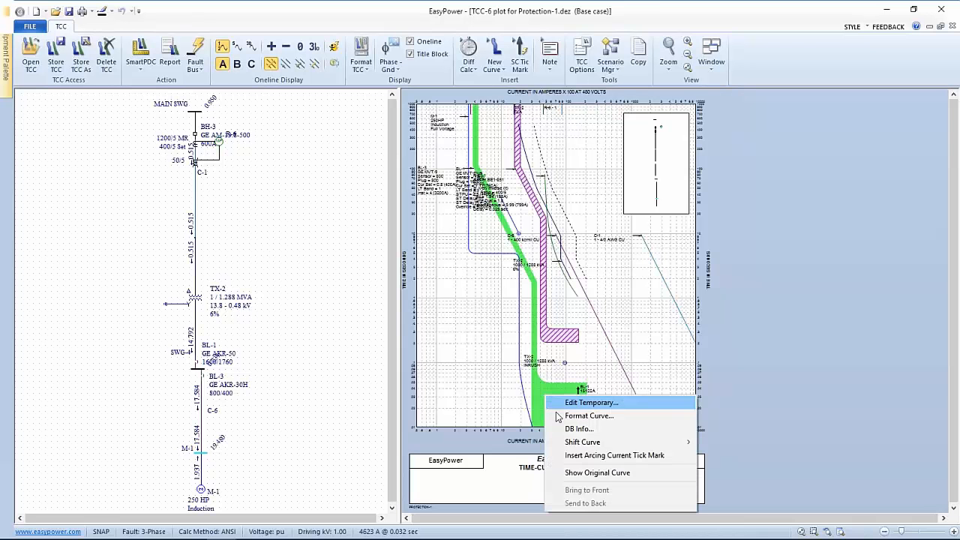
click(592, 455)
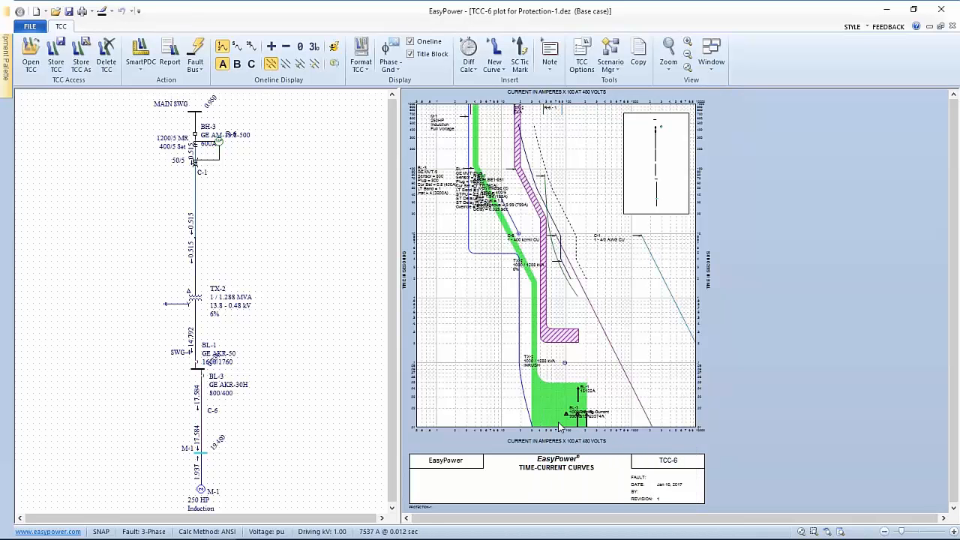
click(411, 54)
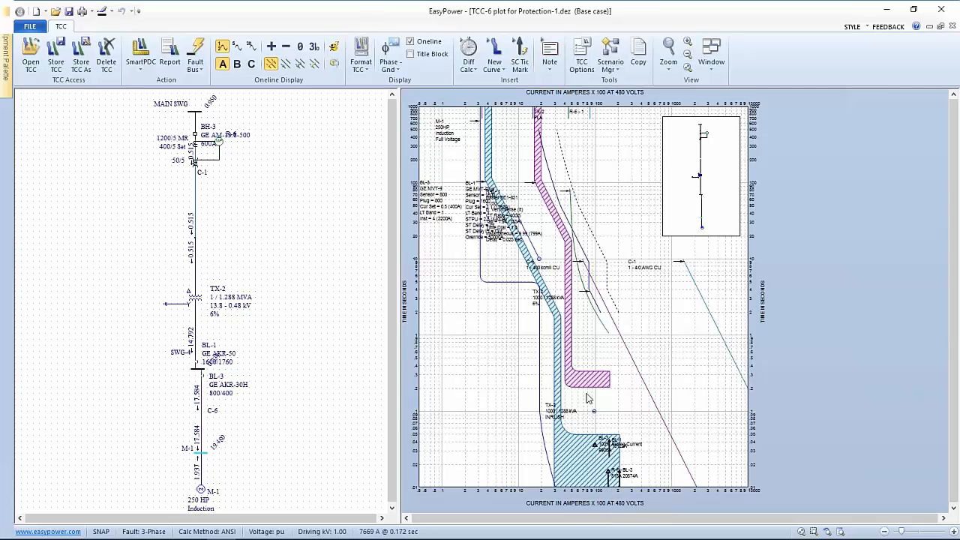
Step: Insert a time difference calculation between the BL-3 and BL-1 curves and position it at about 10.2 kA
click(586, 448)
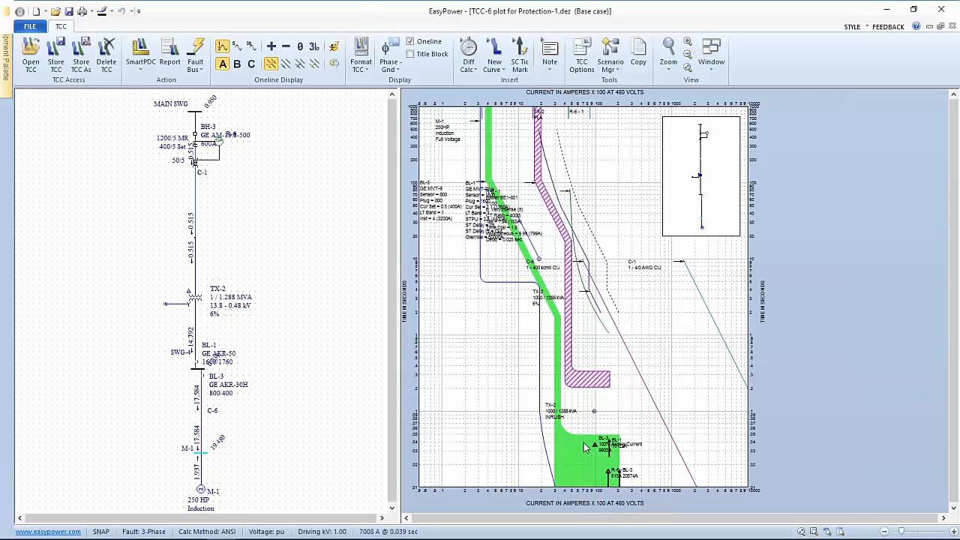
click(580, 373)
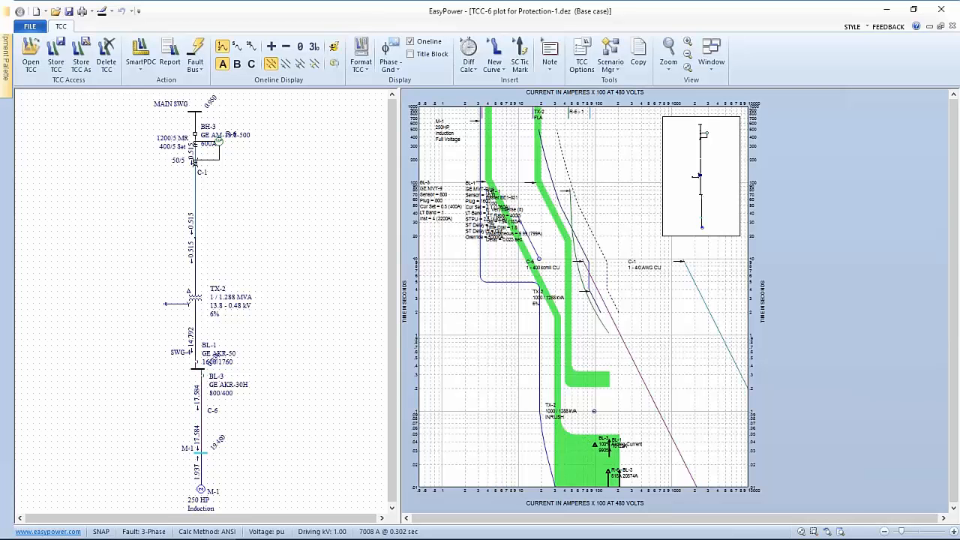
click(468, 54)
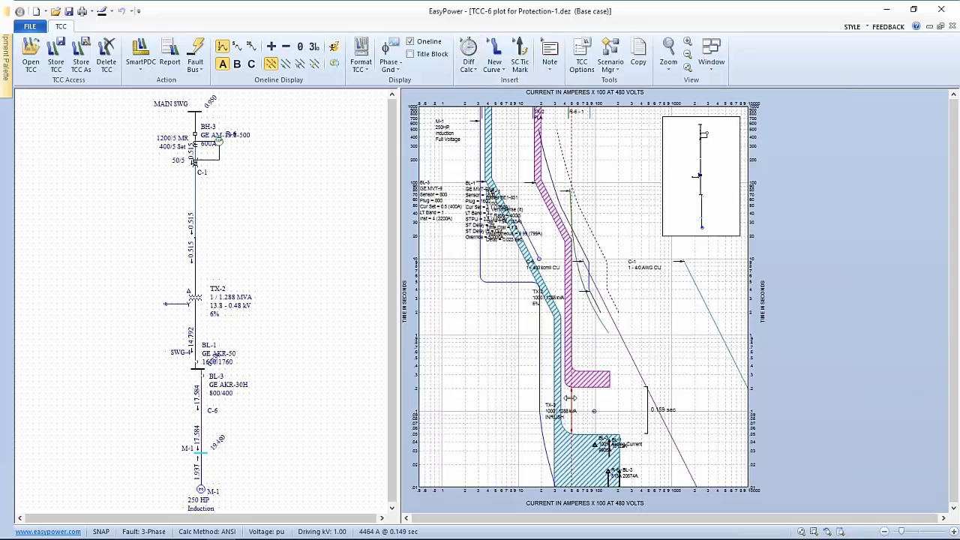
drag(570, 397, 596, 402)
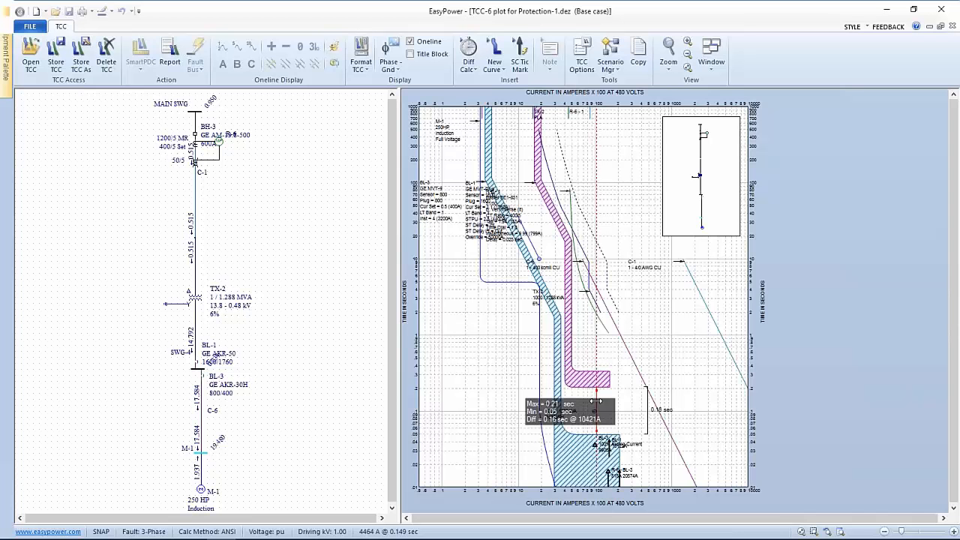
drag(597, 402, 596, 402)
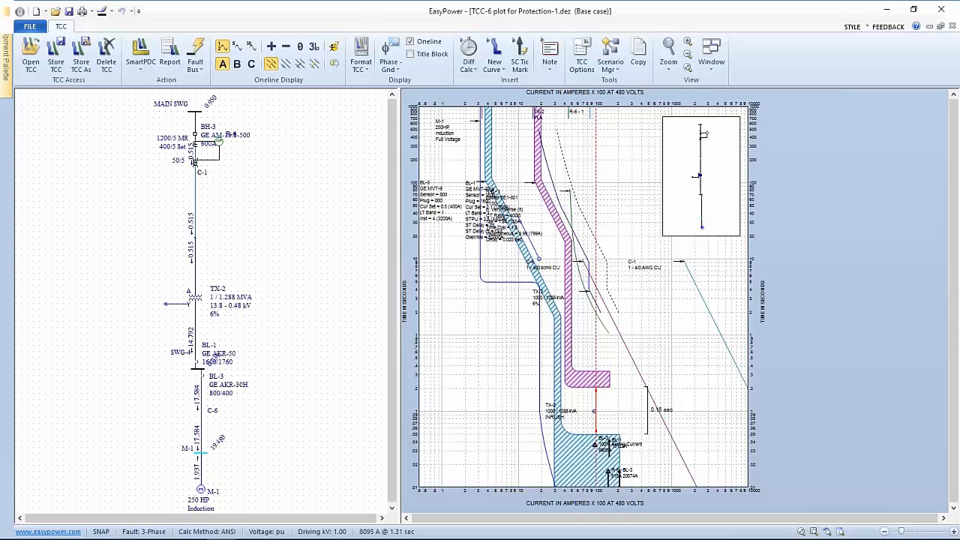
Step: Insert a time difference calculation between the BL-1 and relay R-6 curves, placed at about the BL-3 arcing current
click(583, 379)
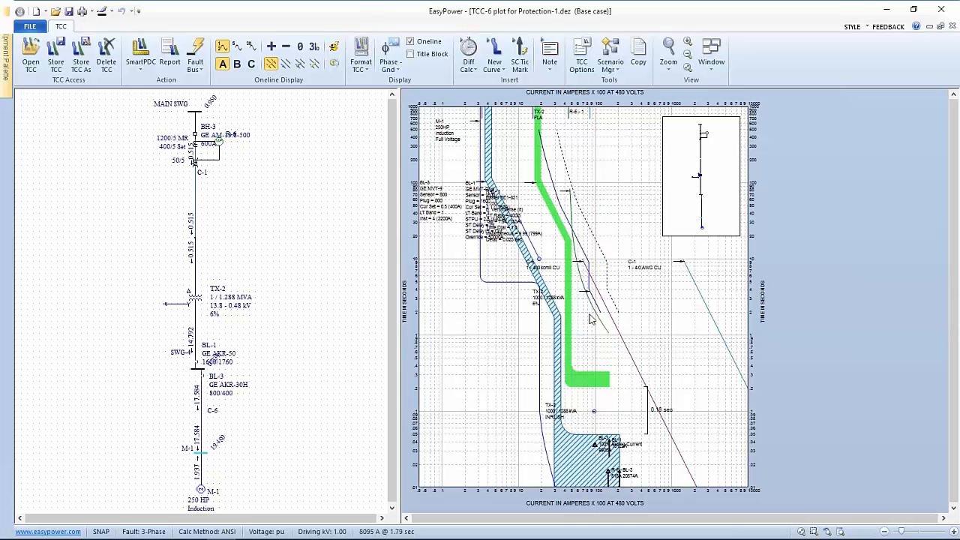
click(592, 308)
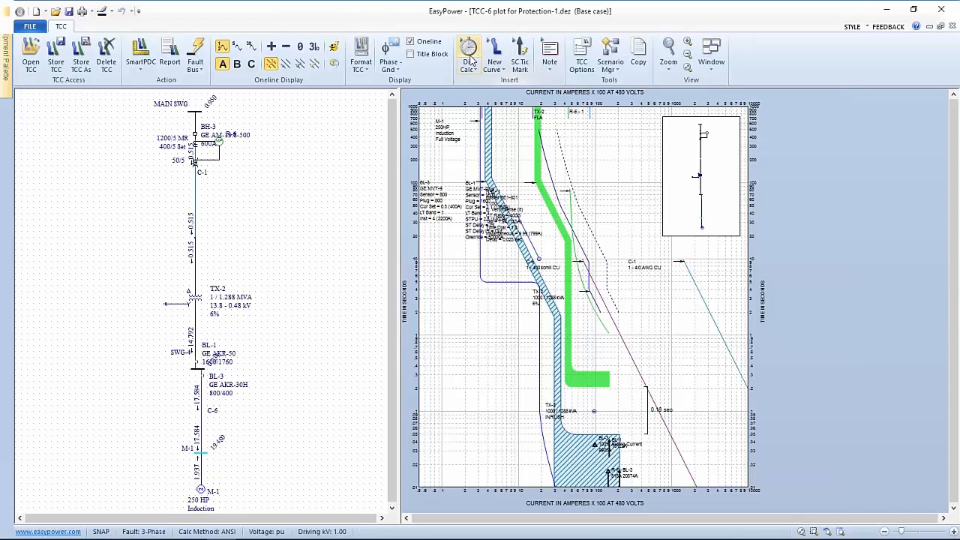
click(470, 60)
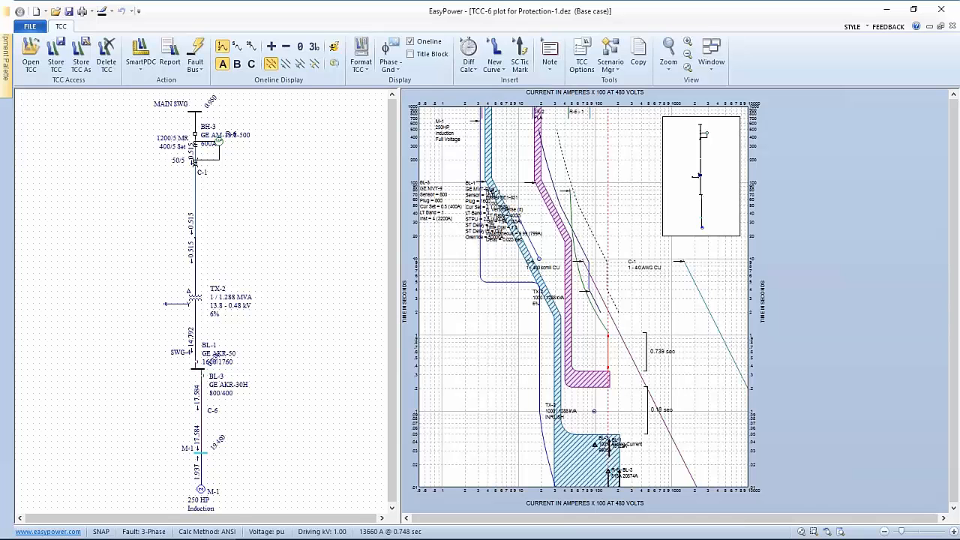
drag(602, 343, 597, 343)
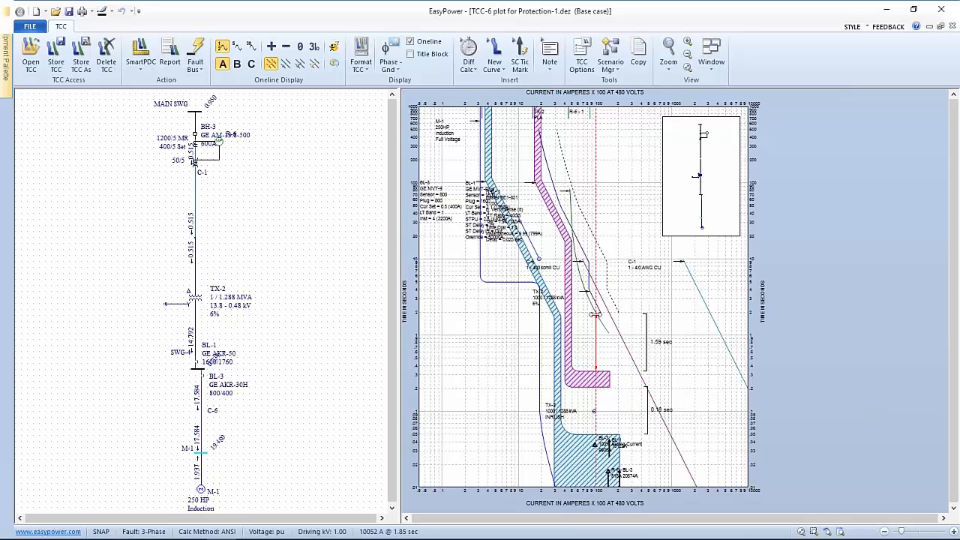
Step: Move the BL-1 short-circuit tick mark upward, clear of BL-3's arcing current label
mouse_move(595, 315)
scroll(514, 381, up, 5)
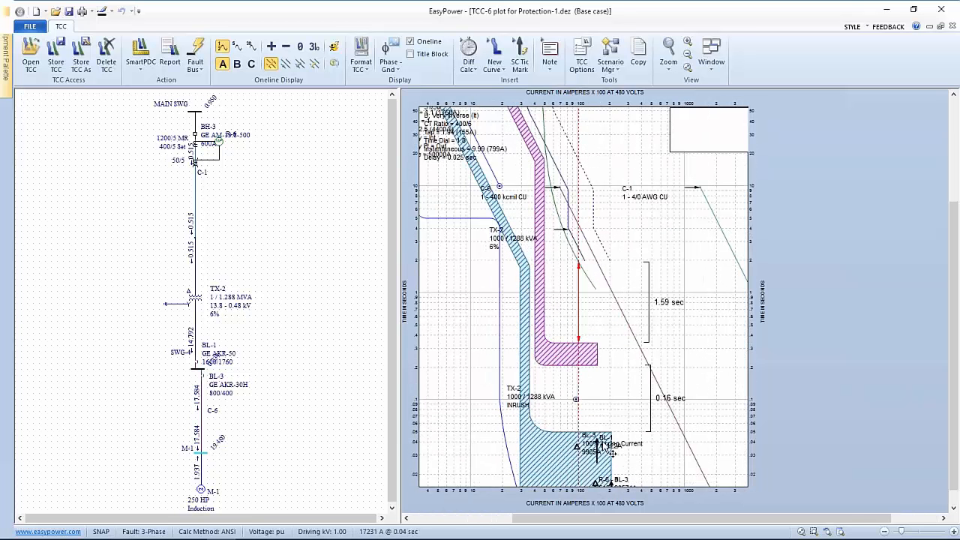
drag(597, 454, 597, 426)
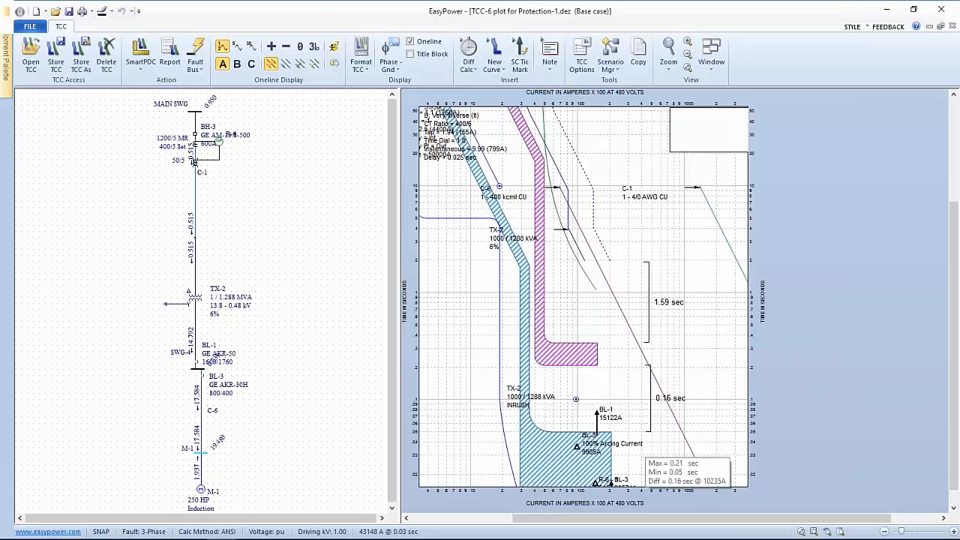
Step: Insert an asymmetrical momentary short-circuit tick mark of 5 kA at a 0.48 kV reference voltage
click(520, 59)
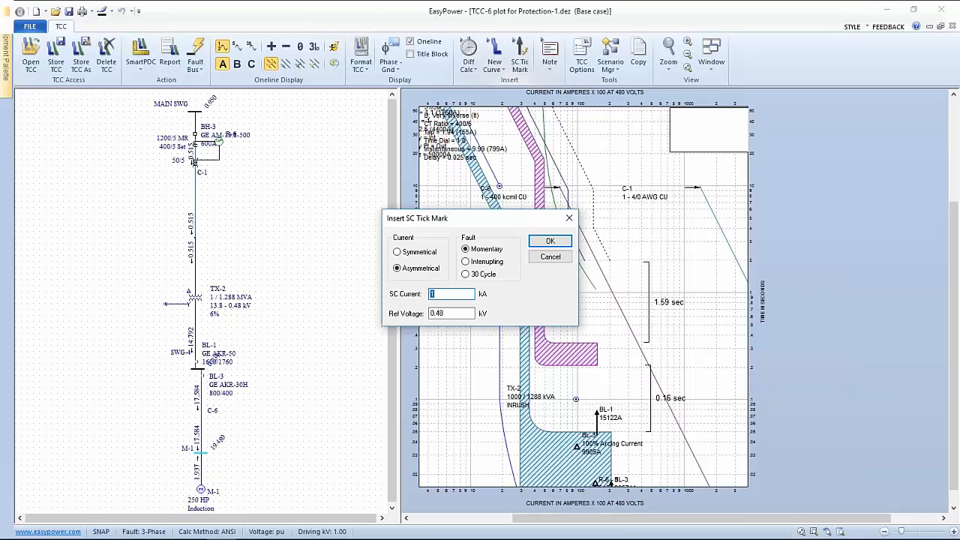
click(550, 240)
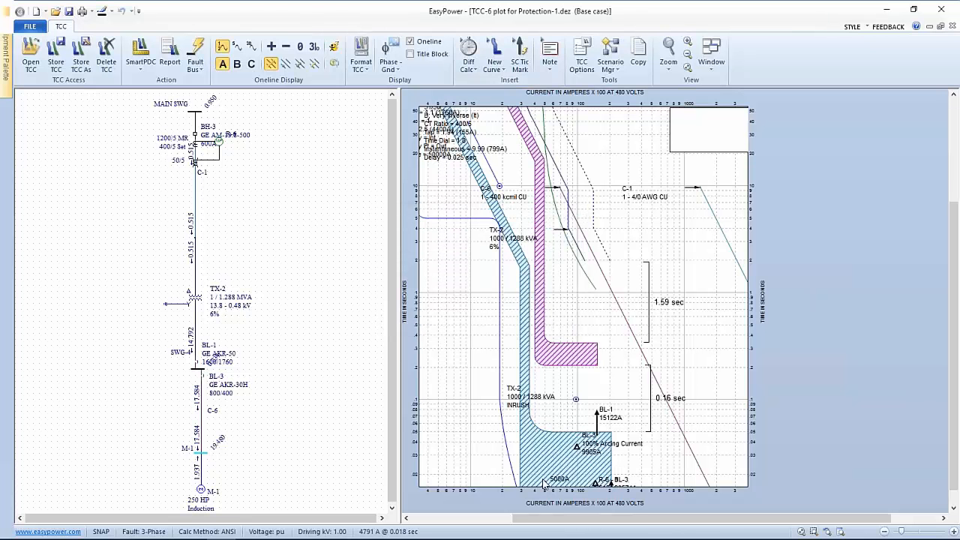
Step: Change the 5 kA tick mark's fault type to 30 Cycle and position the mark beside BL-1's short-time band
drag(543, 480, 552, 450)
double_click(543, 447)
double_click(545, 451)
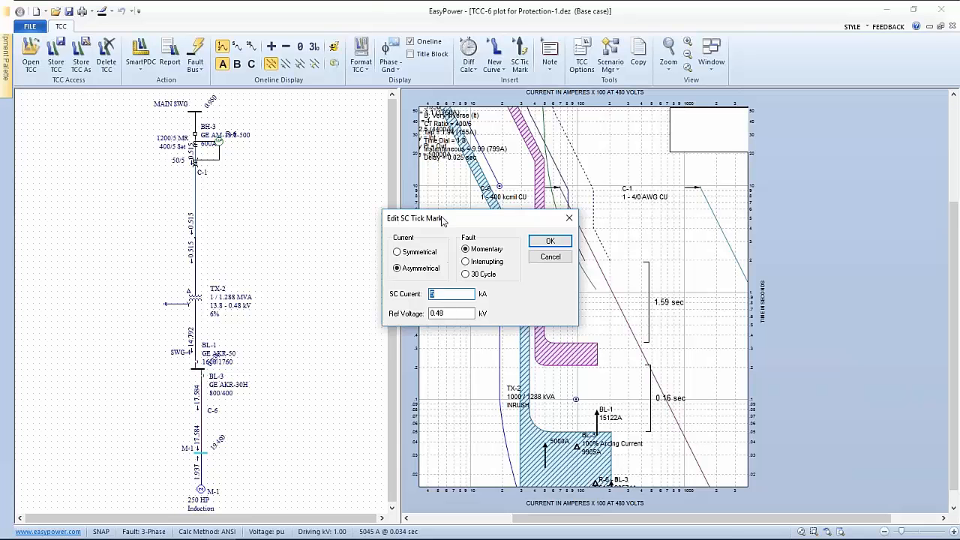
drag(436, 217, 299, 227)
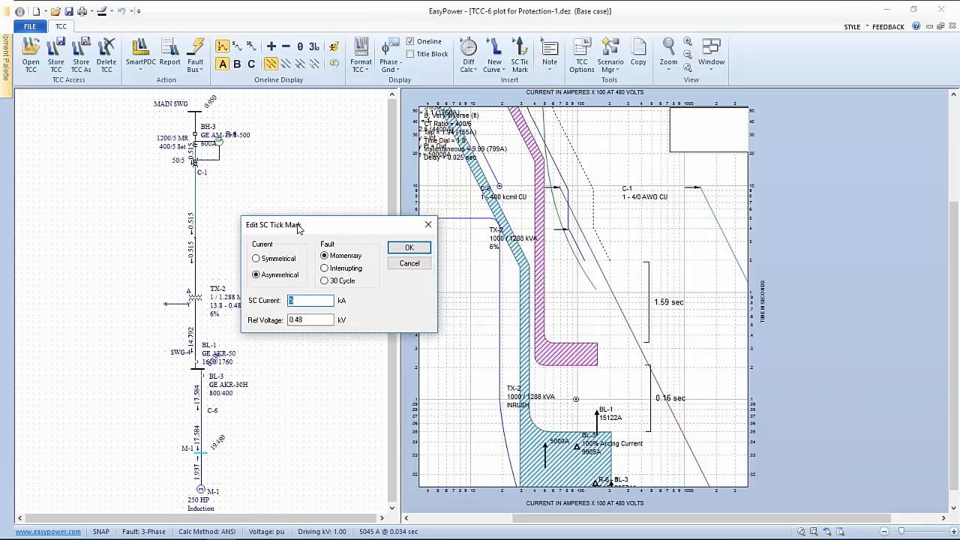
click(326, 268)
click(324, 281)
click(409, 249)
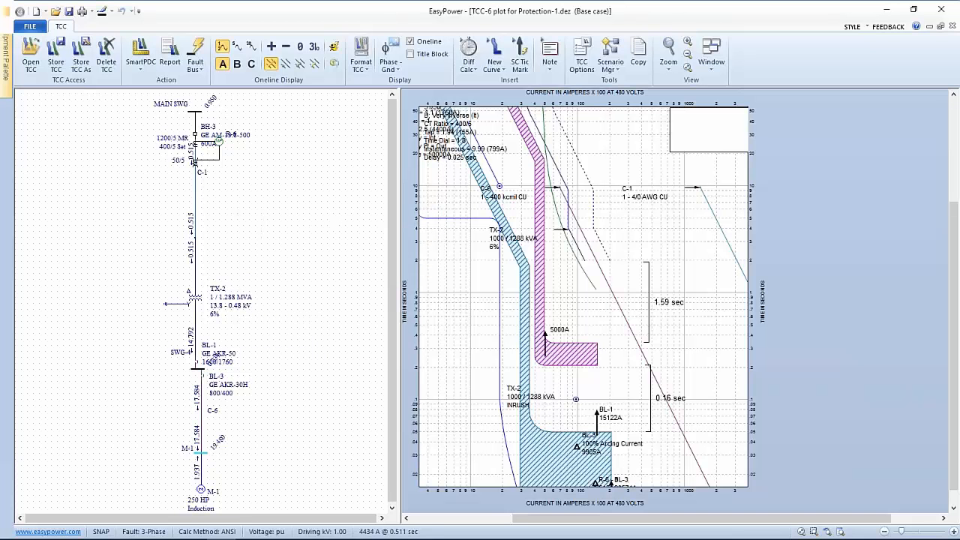
mouse_move(544, 336)
mouse_down()
mouse_move(546, 343)
mouse_move(542, 333)
mouse_up()
Step: Raise BL-3's instantaneous pickup on the plot to 6 (4800 A), and further until its band crosses BL-1's short-time section
mouse_move(600, 454)
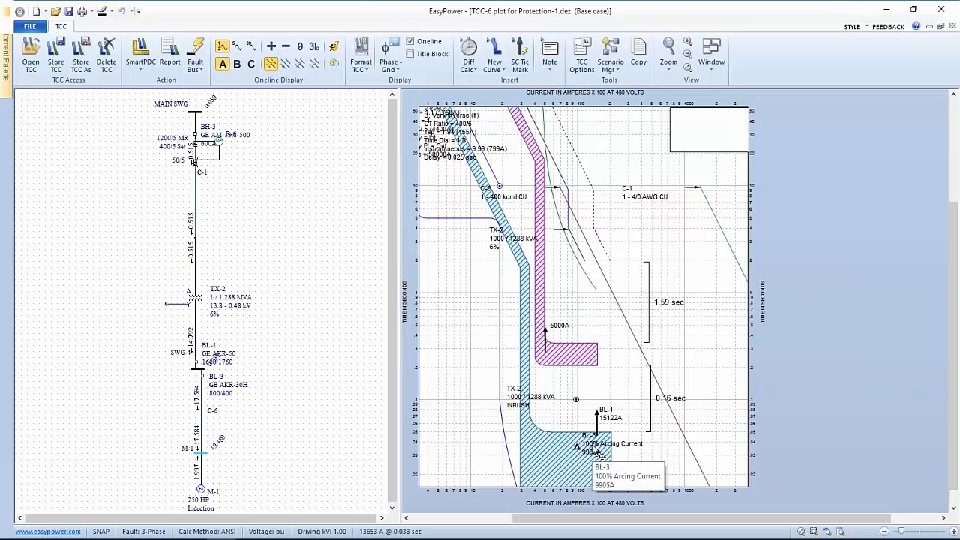
mouse_move(522, 372)
mouse_down()
mouse_move(580, 382)
mouse_move(518, 377)
mouse_up()
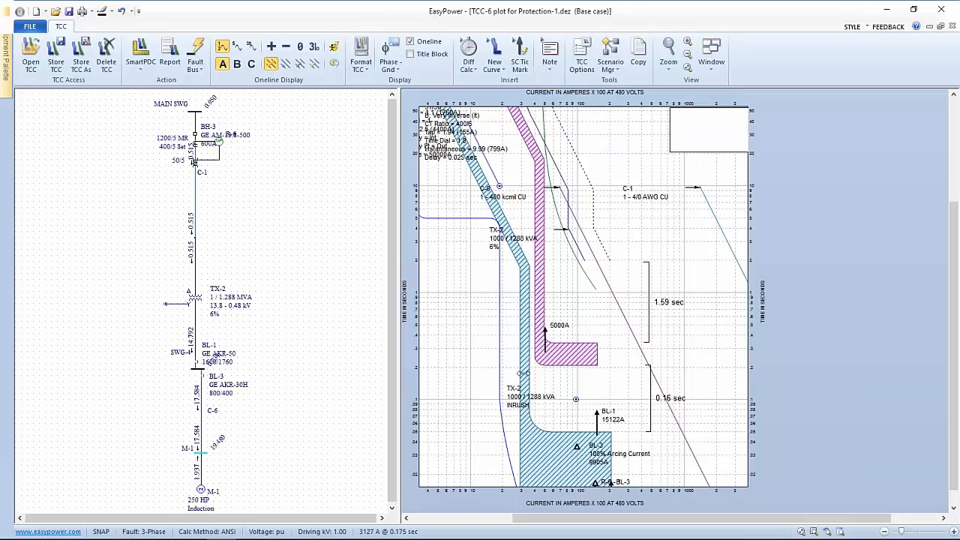
mouse_move(523, 373)
drag(528, 364, 546, 364)
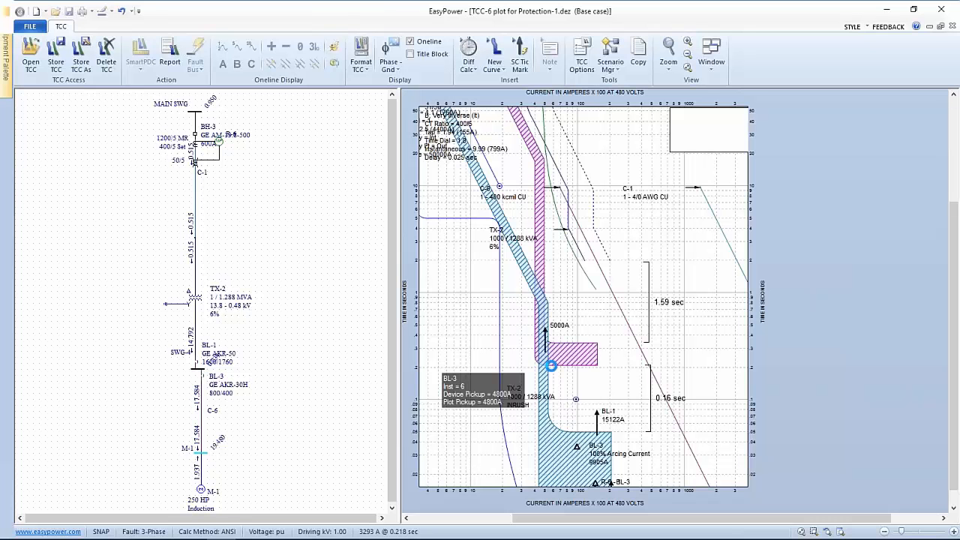
drag(552, 365, 568, 375)
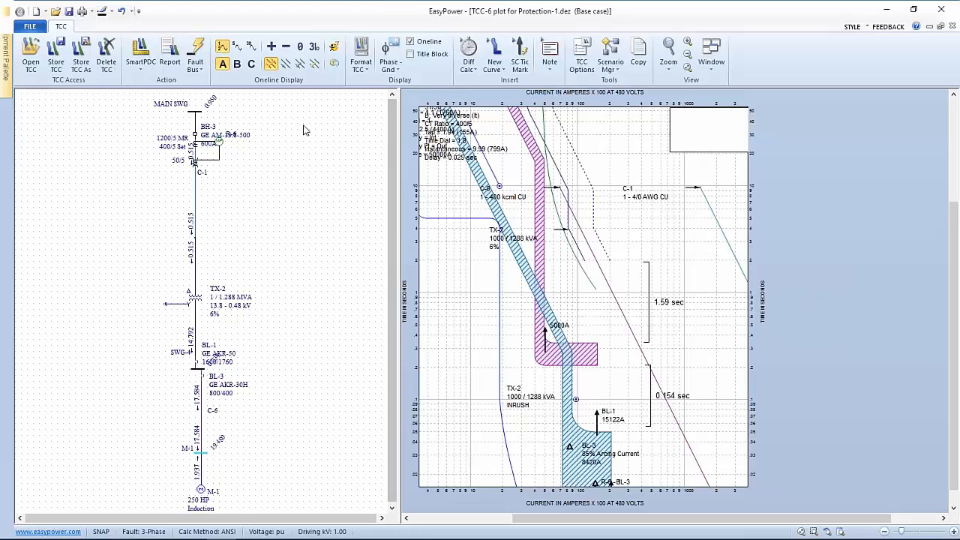
Step: Display arc flash results on the oneline and lower BL-3's instantaneous pickup to 8 (6400 A) on the plot
click(334, 51)
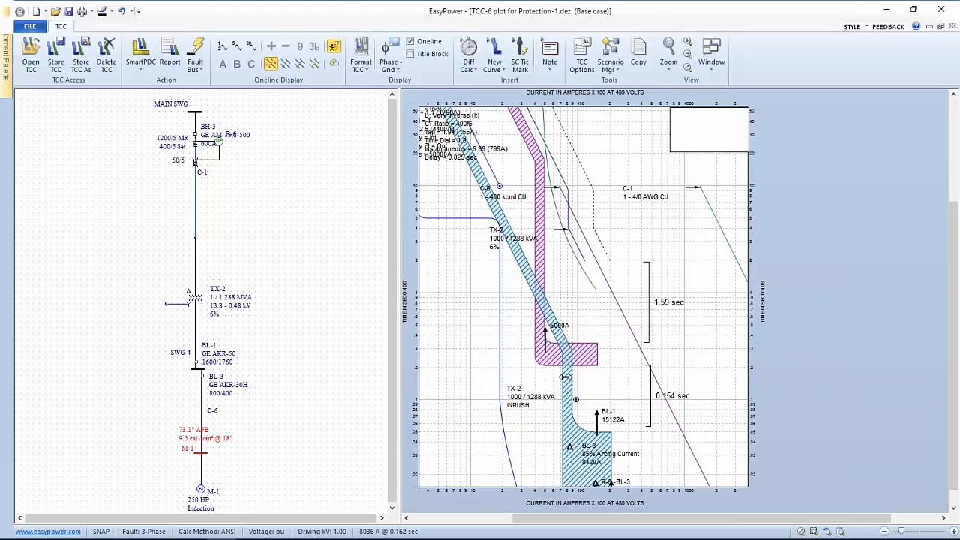
drag(565, 377, 552, 376)
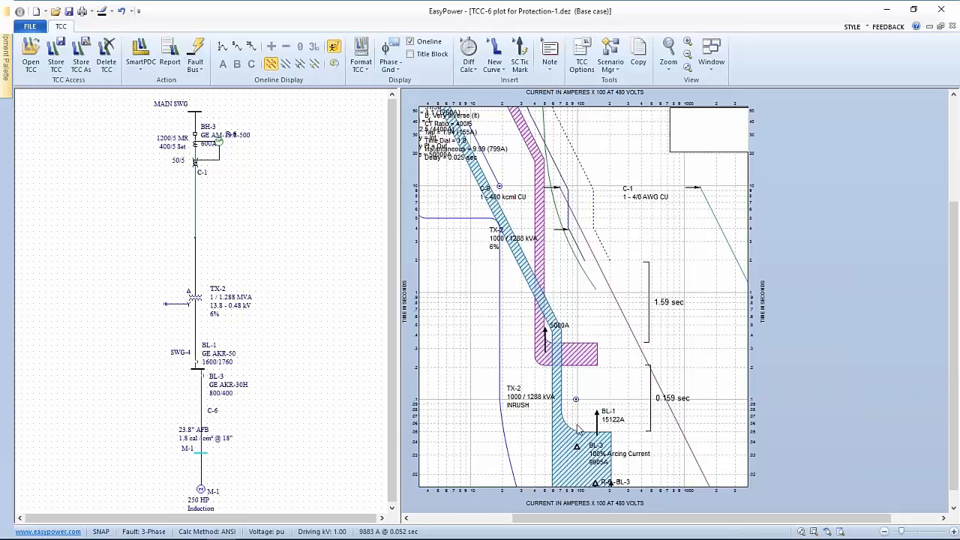
Step: Raise BL-1's short-time pickup to 5 (8800 A) by shifting its curve clear of BL-3
mouse_move(545, 349)
drag(540, 258, 548, 270)
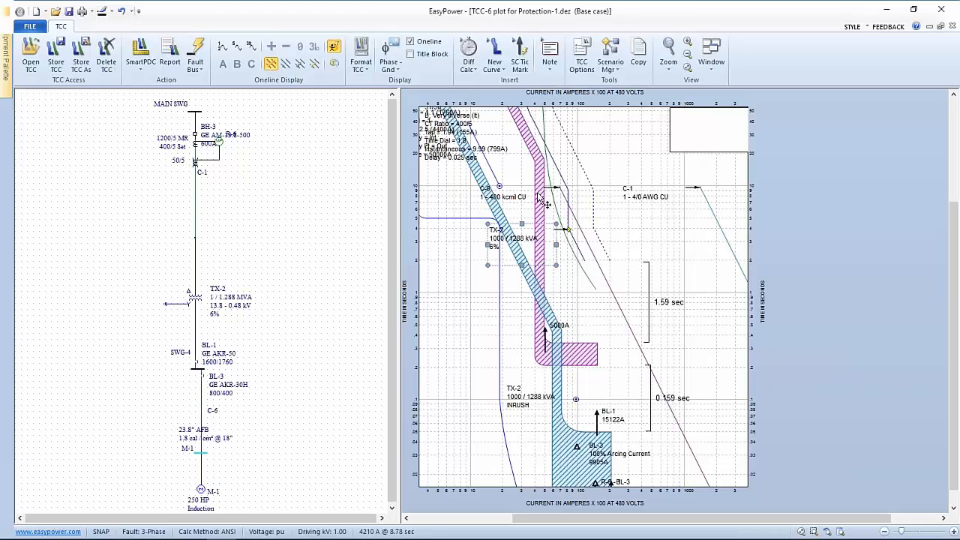
drag(542, 270, 573, 276)
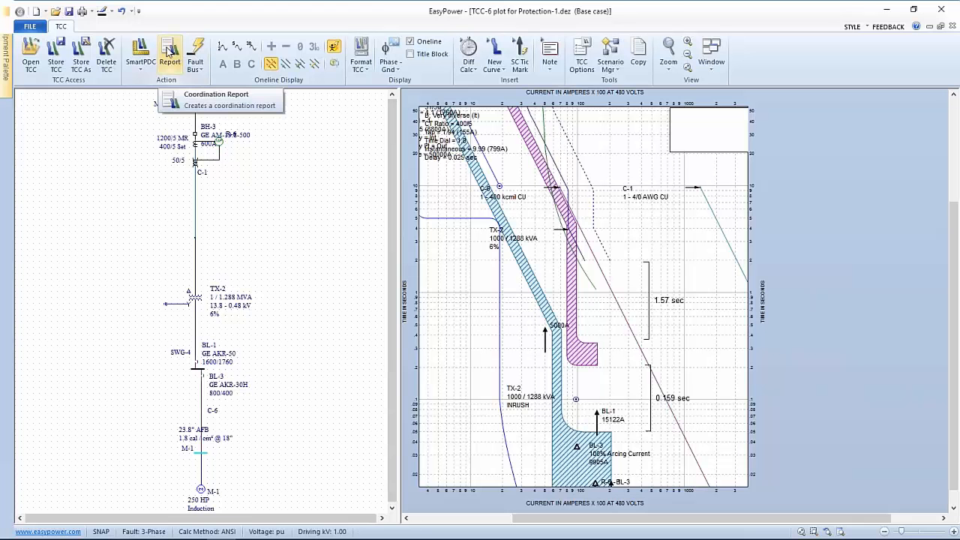
Step: Create the TCC coordination report, examine the relay and trip settings, and close the report
click(170, 51)
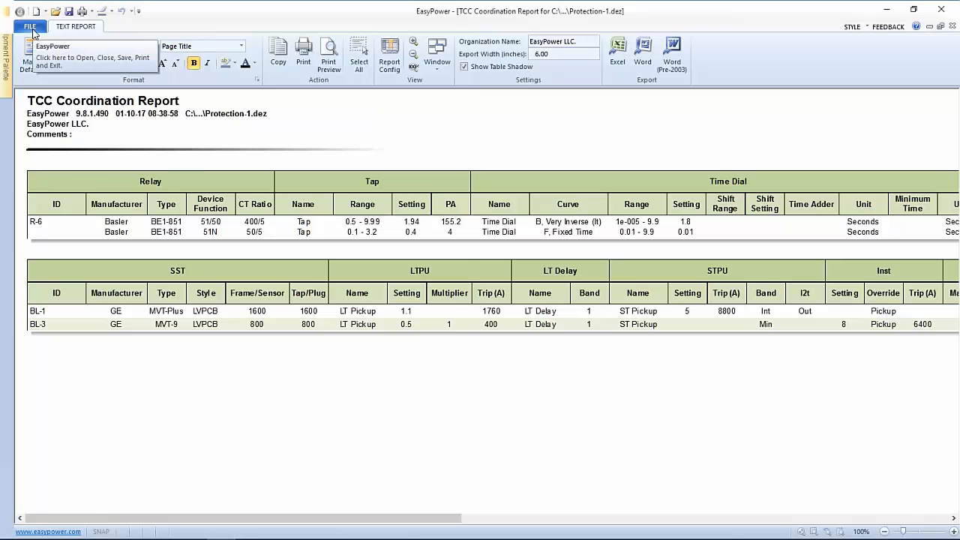
click(33, 30)
click(48, 381)
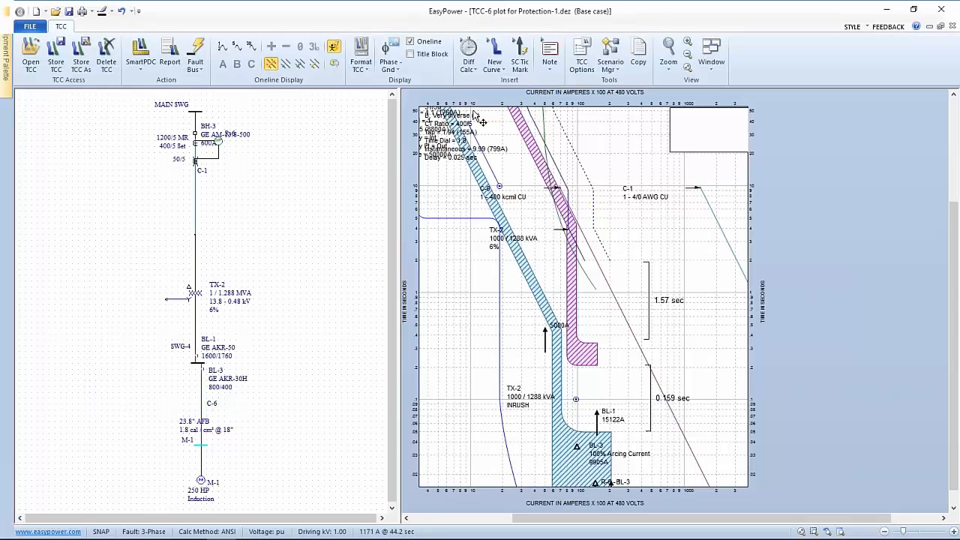
Step: Show the title block on the plot and move relay R-6's settings label below the TX-2 damage curve label
click(411, 54)
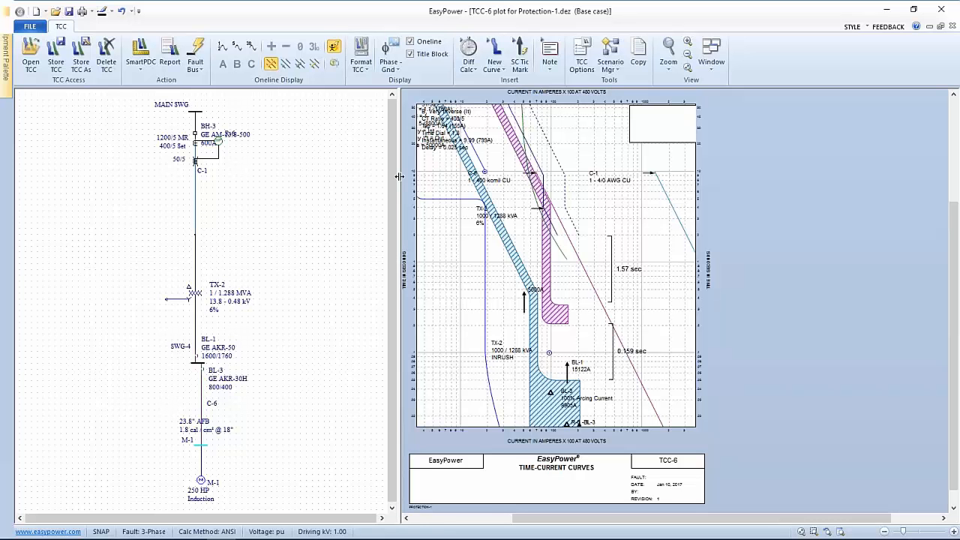
drag(446, 135, 456, 289)
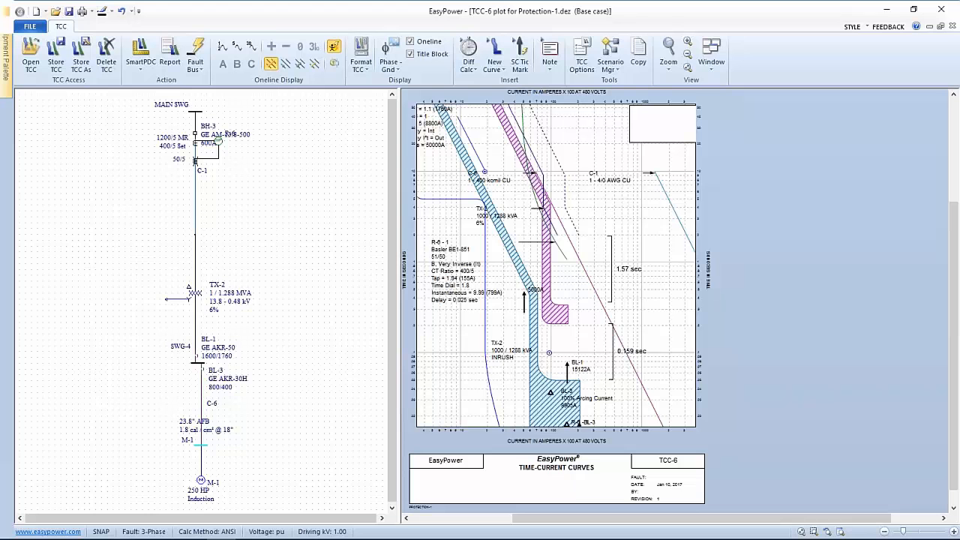
Step: Open BL-3's trip data and examine its phase trip settings
double_click(202, 370)
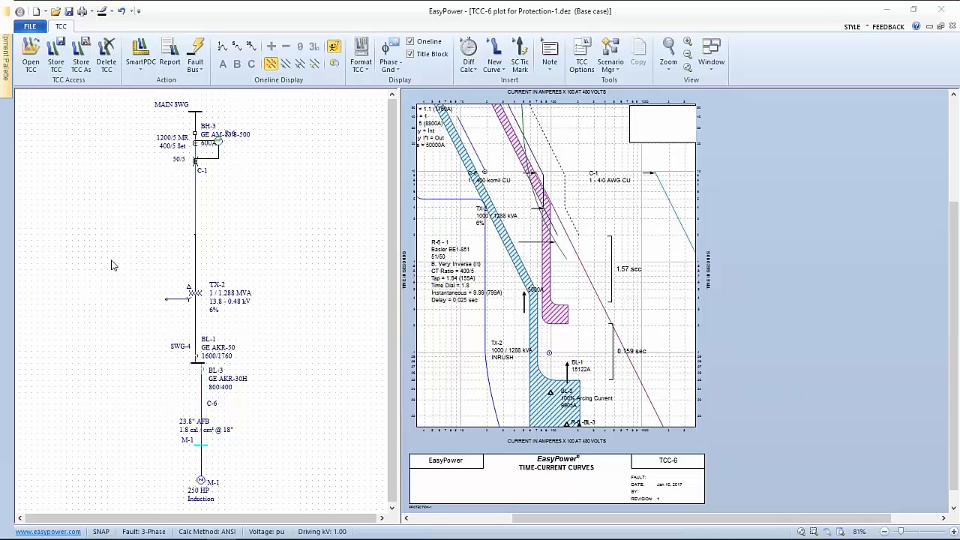
drag(111, 265, 327, 101)
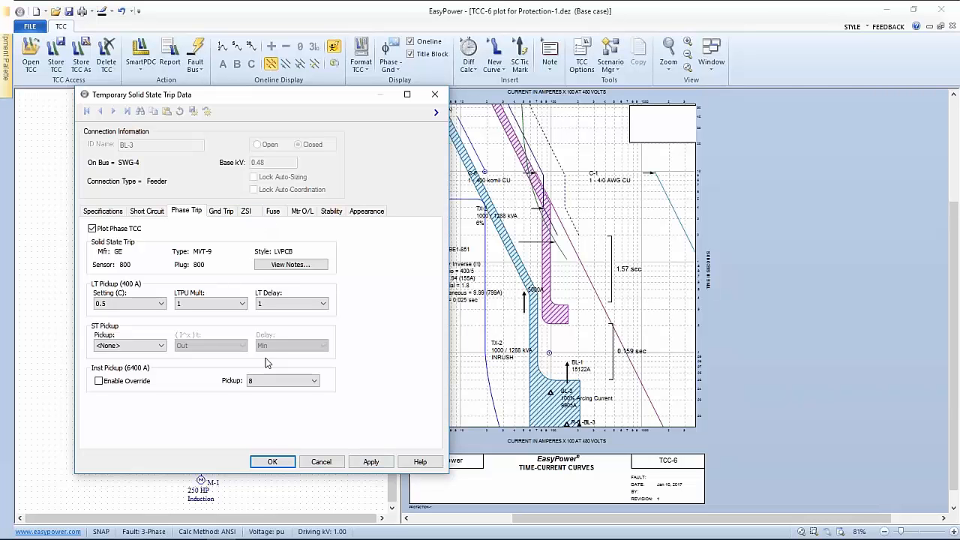
click(273, 462)
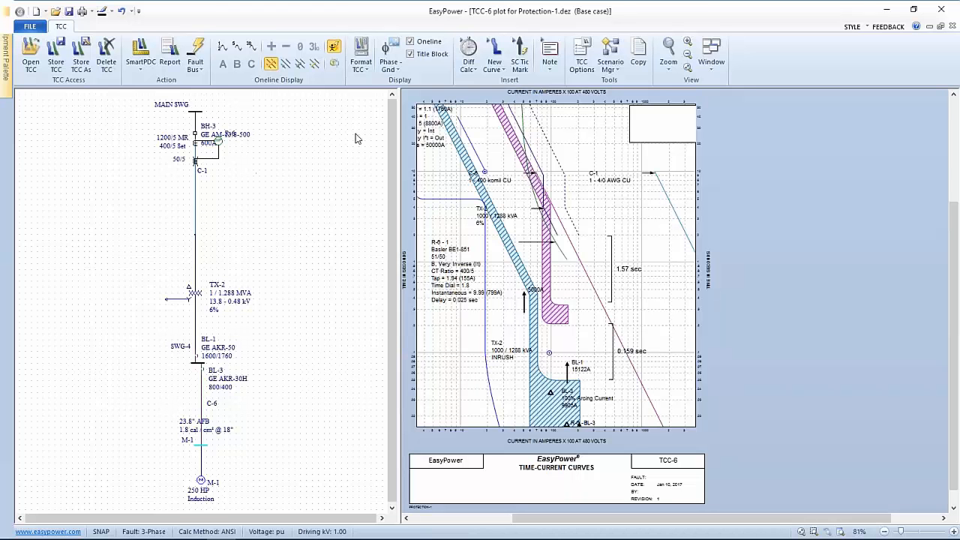
Step: Examine the available options for inserting new curves, including AC, DC, generic, shifted and existing-item curves
click(500, 70)
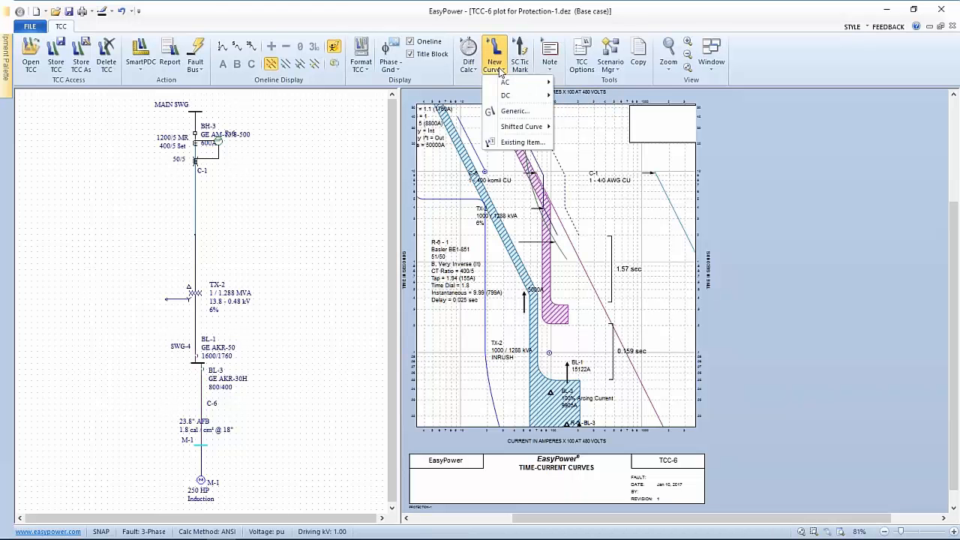
mouse_move(504, 83)
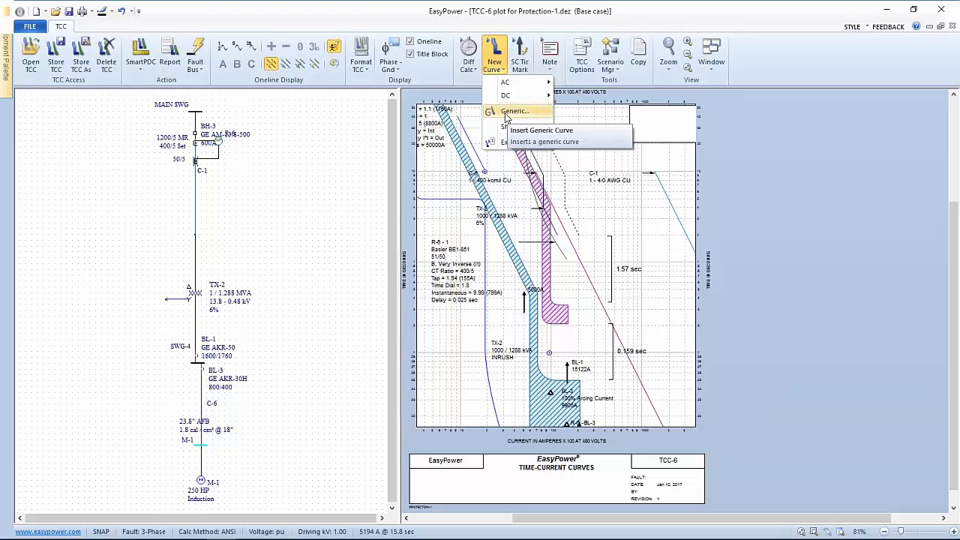
mouse_move(508, 133)
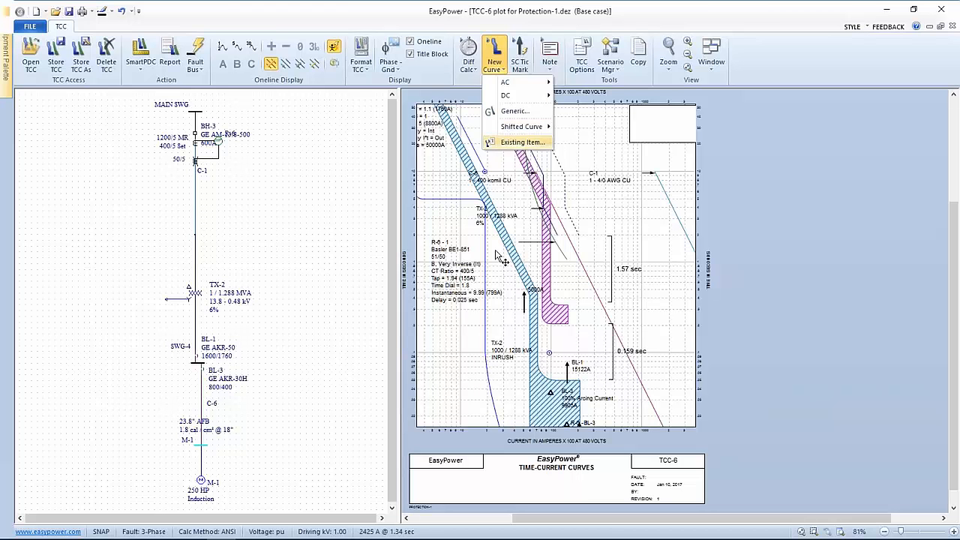
click(574, 239)
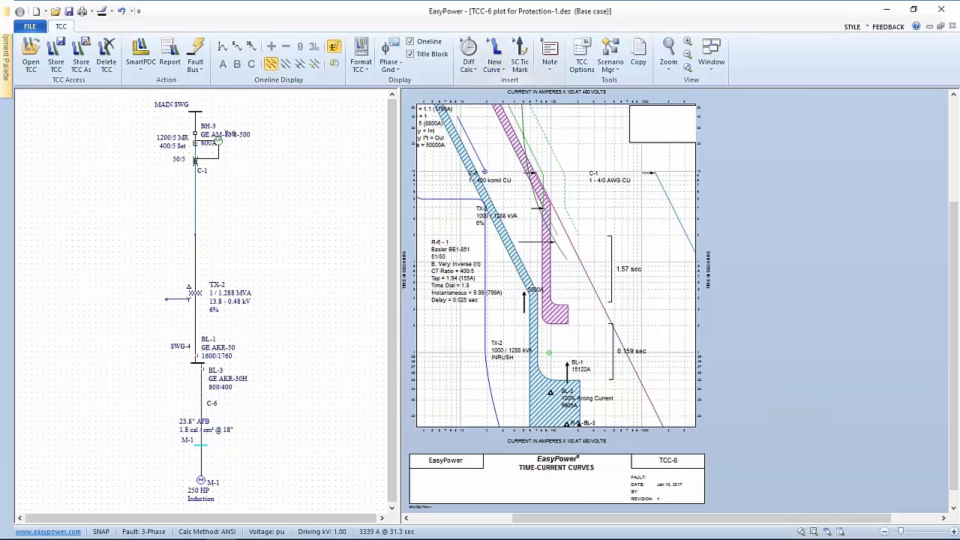
click(493, 68)
mouse_move(515, 129)
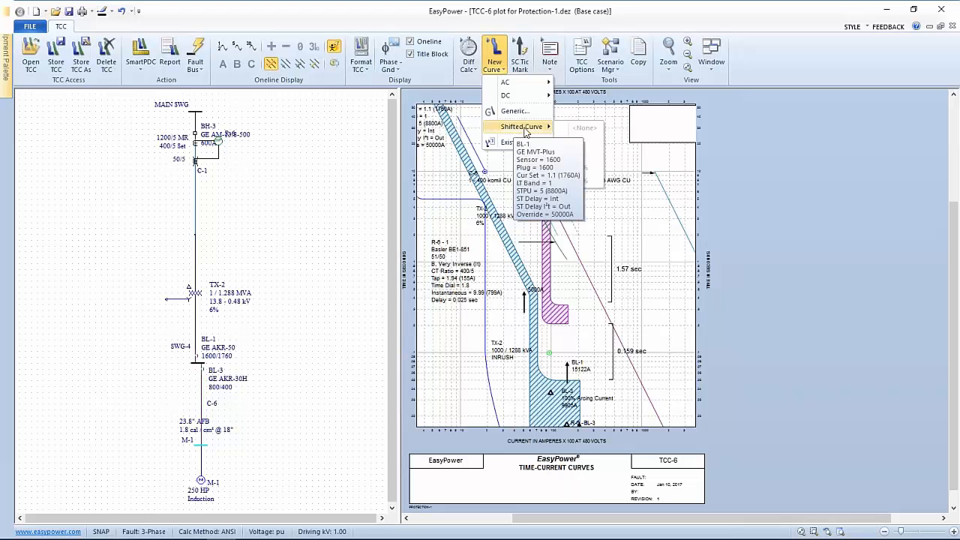
click(552, 243)
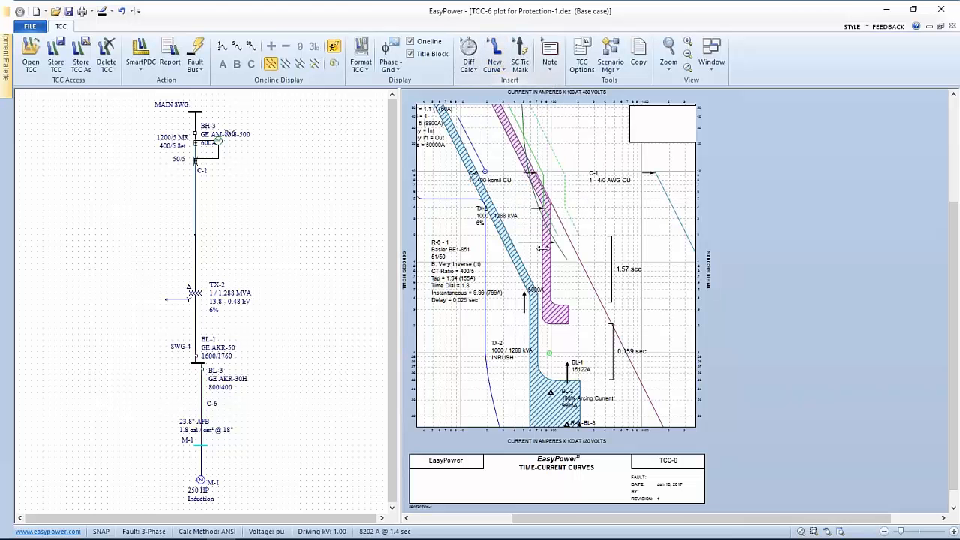
Step: Add a 58% shifted curve for BL-1
click(547, 249)
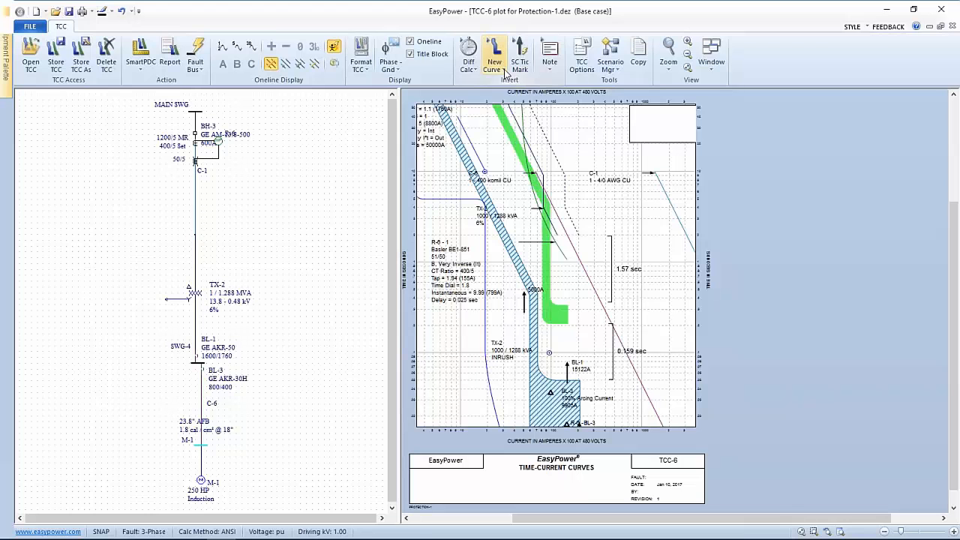
click(495, 64)
mouse_move(514, 132)
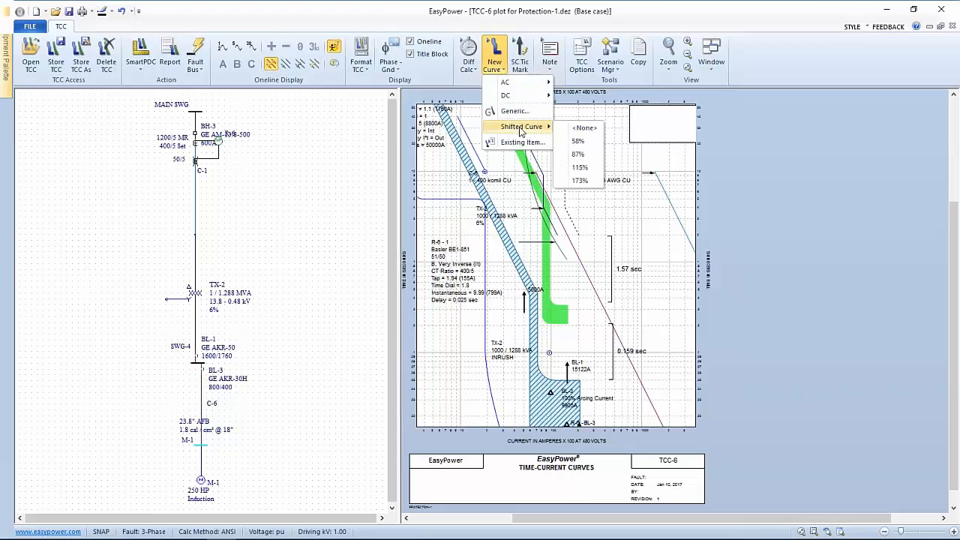
click(576, 144)
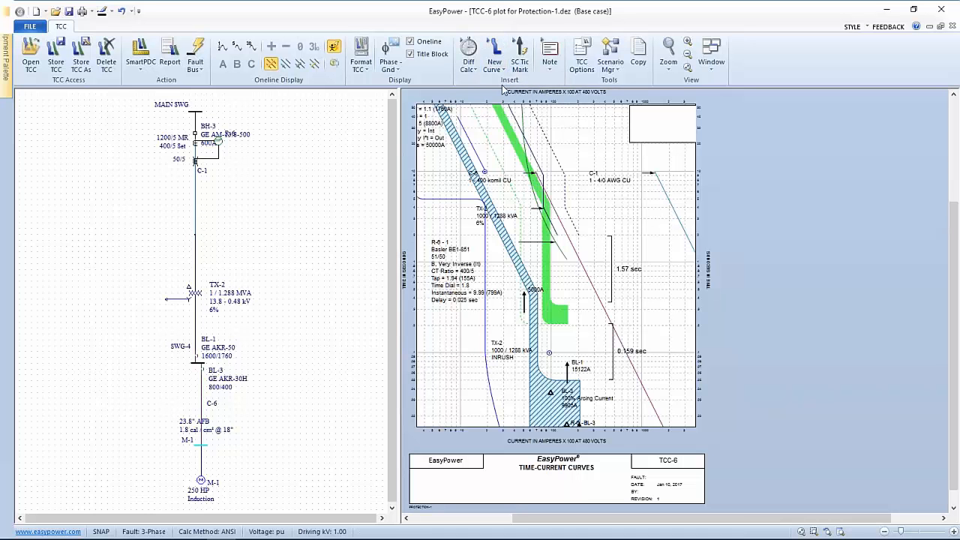
Step: Change BL-1's shifted curve to 115%
click(494, 64)
mouse_move(524, 130)
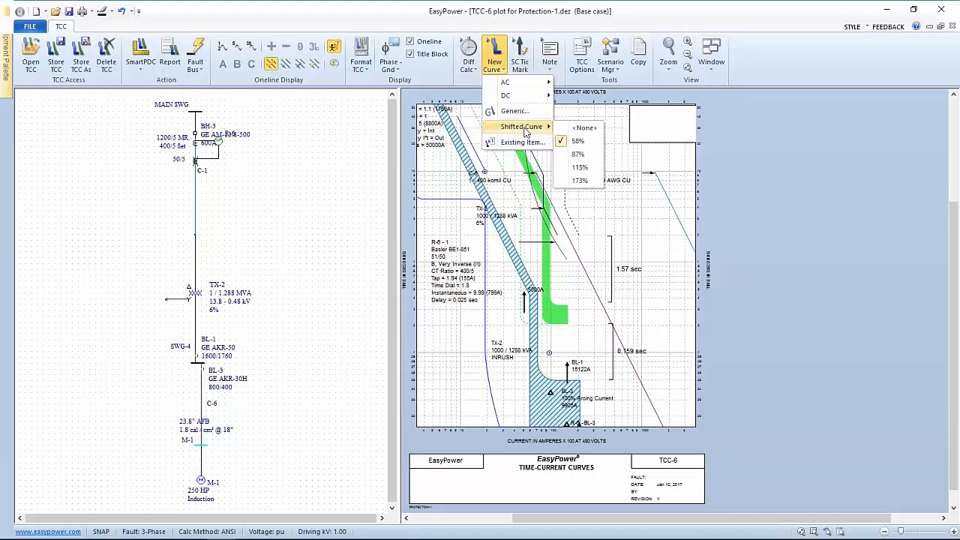
click(581, 168)
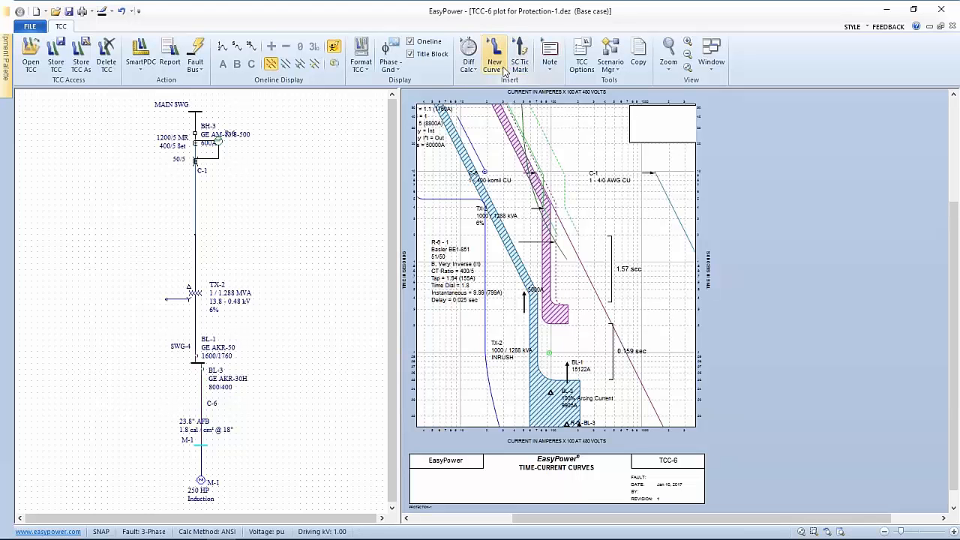
Step: Select the BL-1 curve on the plot again
click(505, 74)
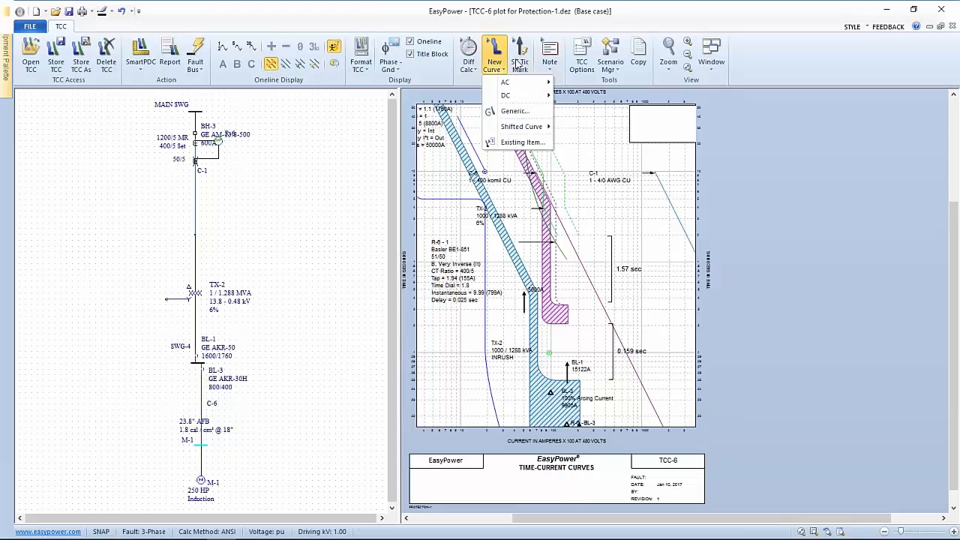
click(475, 85)
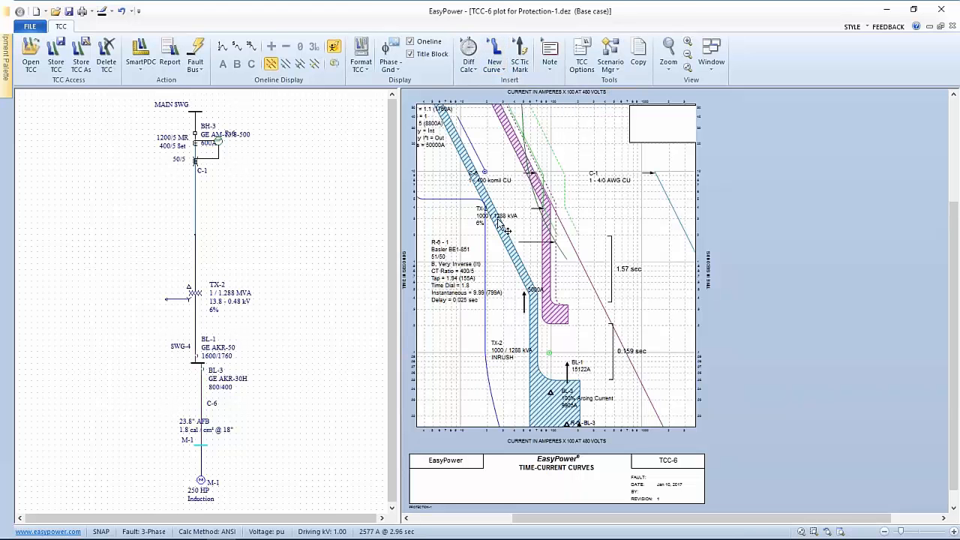
click(510, 244)
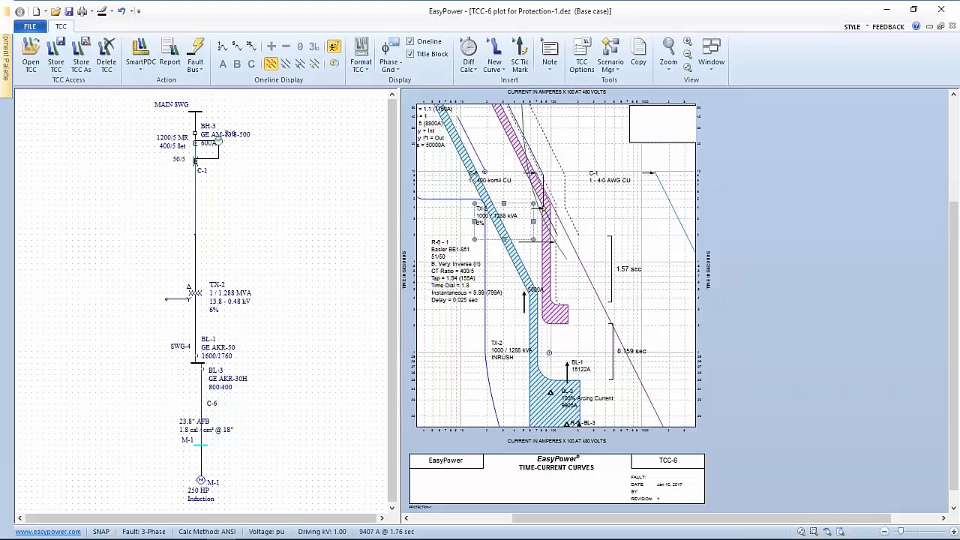
click(546, 268)
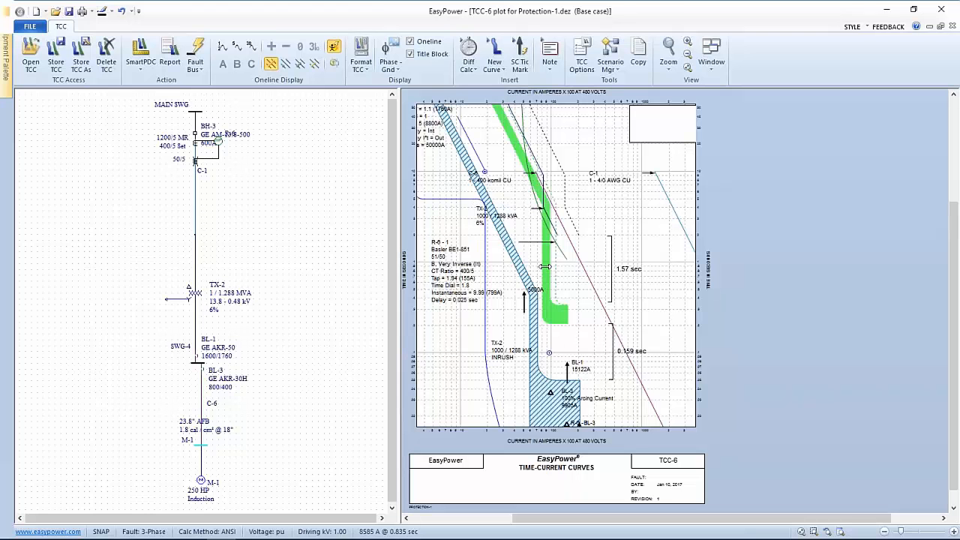